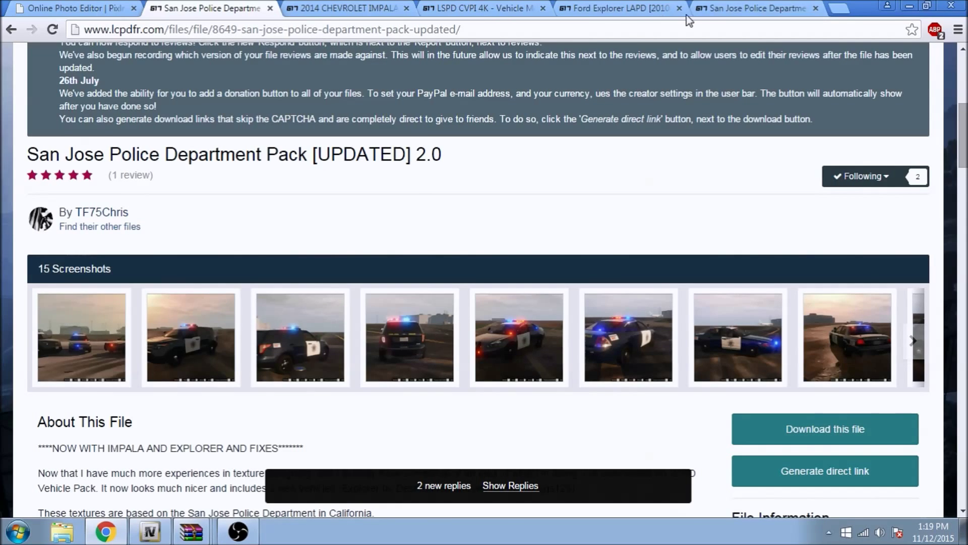
Examine the San Jose Police Department Uniforms 2.2 page and the San Jose Police Department Pack [UPDATED] 2.0 page
click(731, 7)
scroll(328, 283, down, 3)
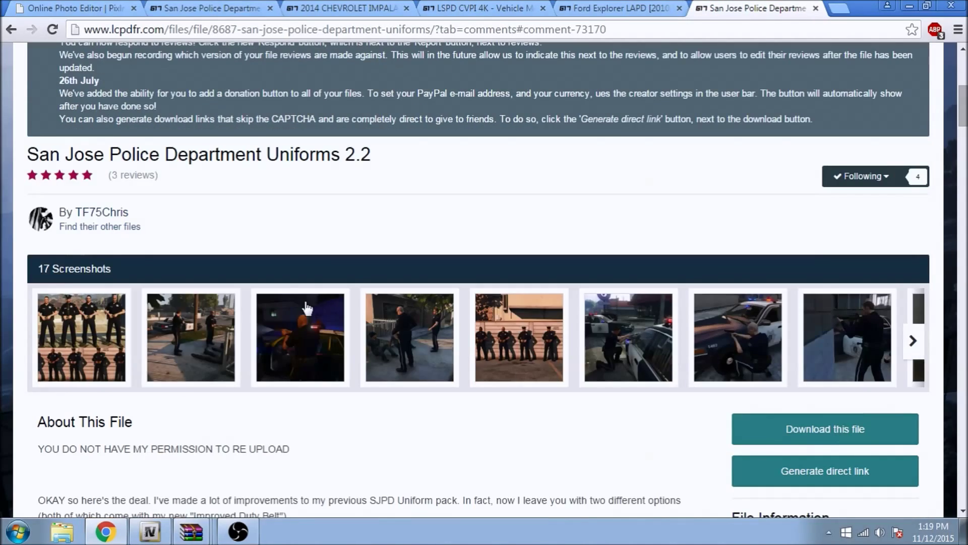
scroll(313, 313, up, 5)
scroll(325, 313, up, 1)
scroll(325, 313, down, 5)
scroll(328, 328, up, 7)
click(222, 8)
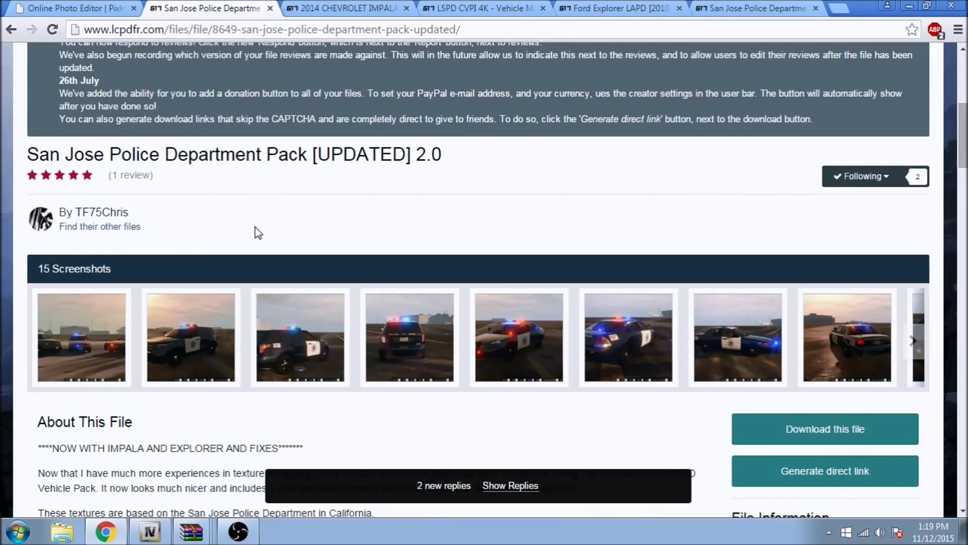
scroll(257, 232, down, 3)
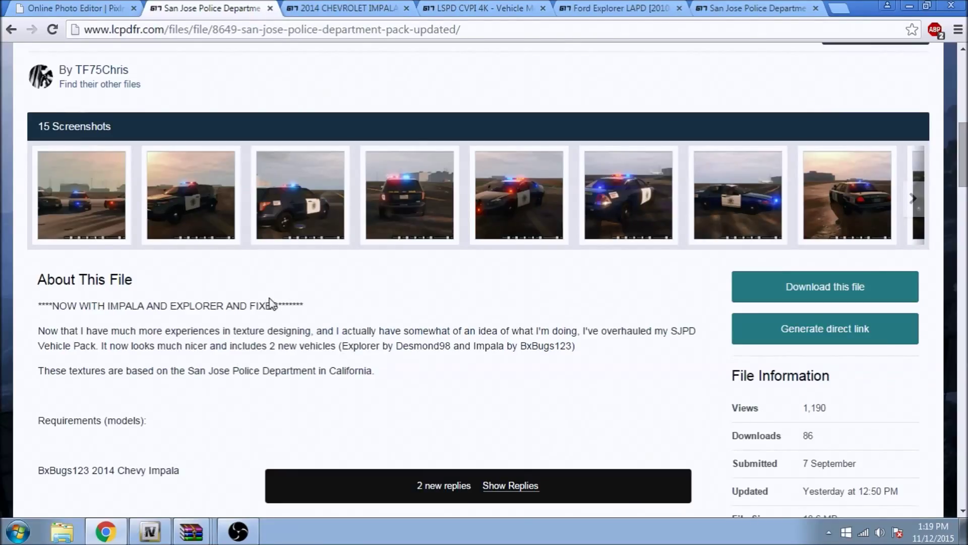
scroll(409, 342, up, 1)
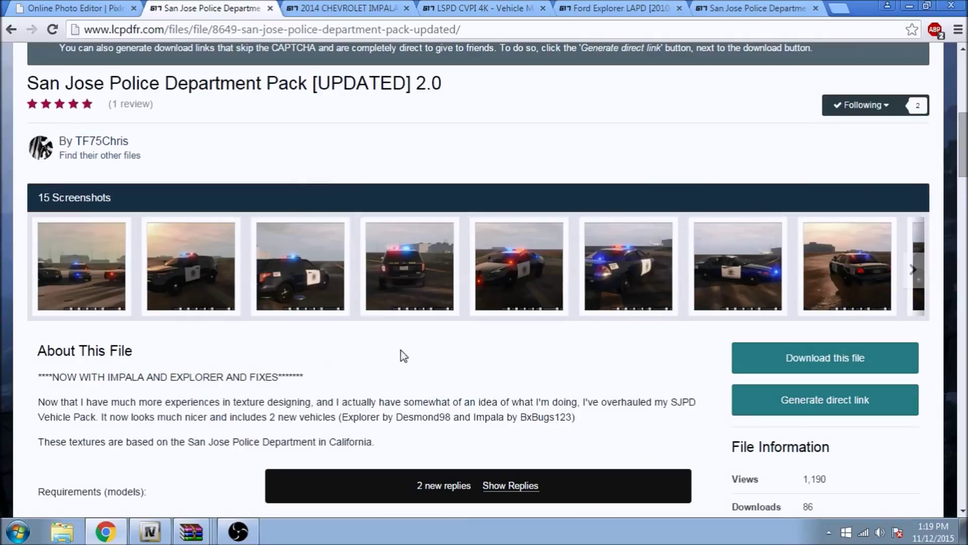
Search the web for "open iv" and view the OpenIV project's home page at openiv.com
click(150, 531)
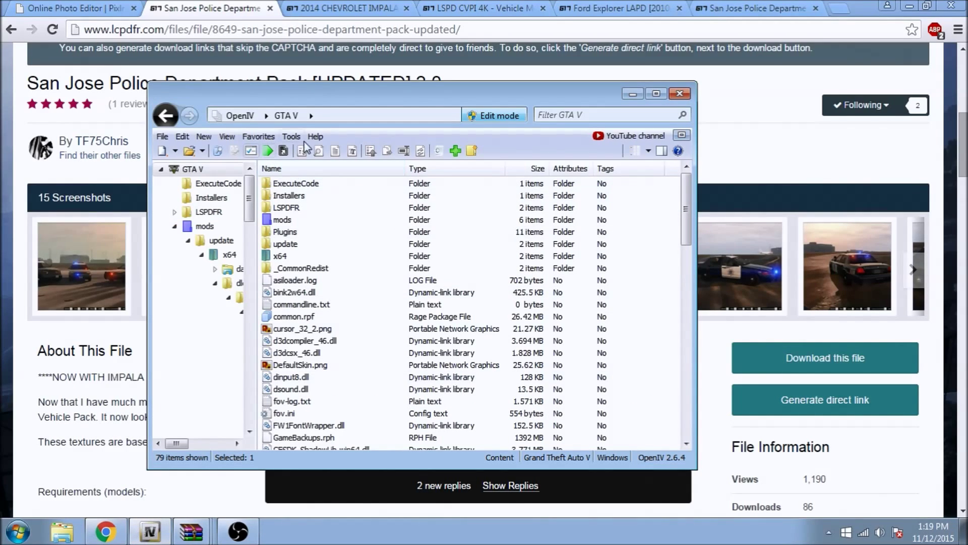
click(631, 94)
click(847, 8)
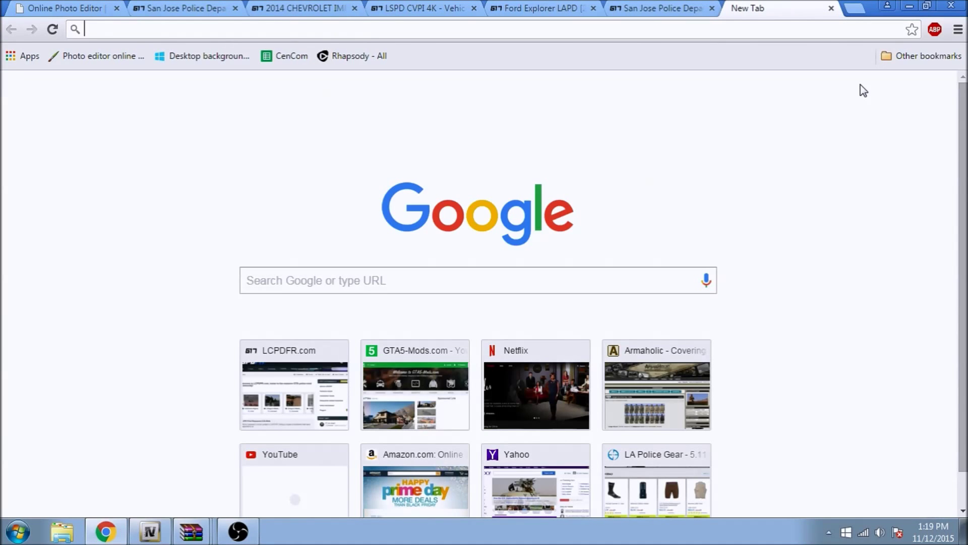
text(open )
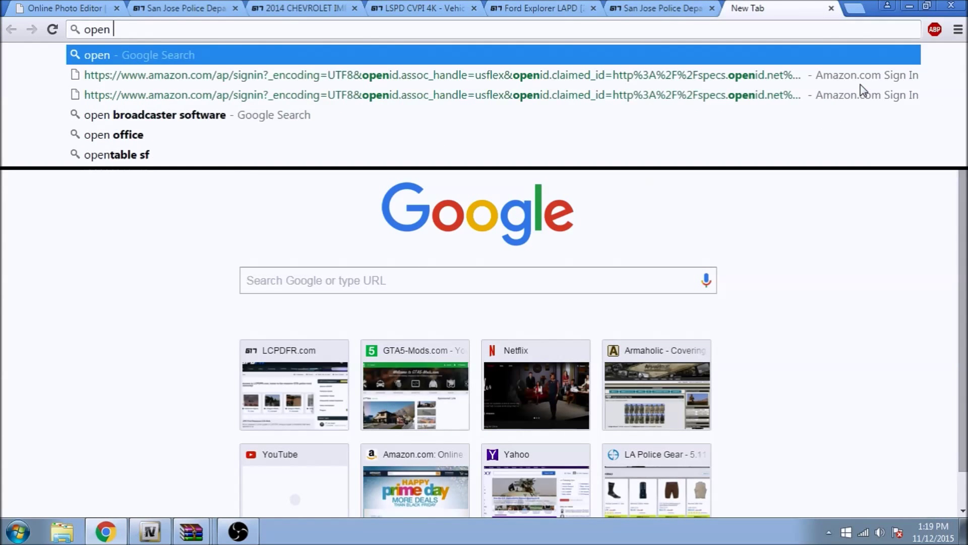
text(iv)
key(Return)
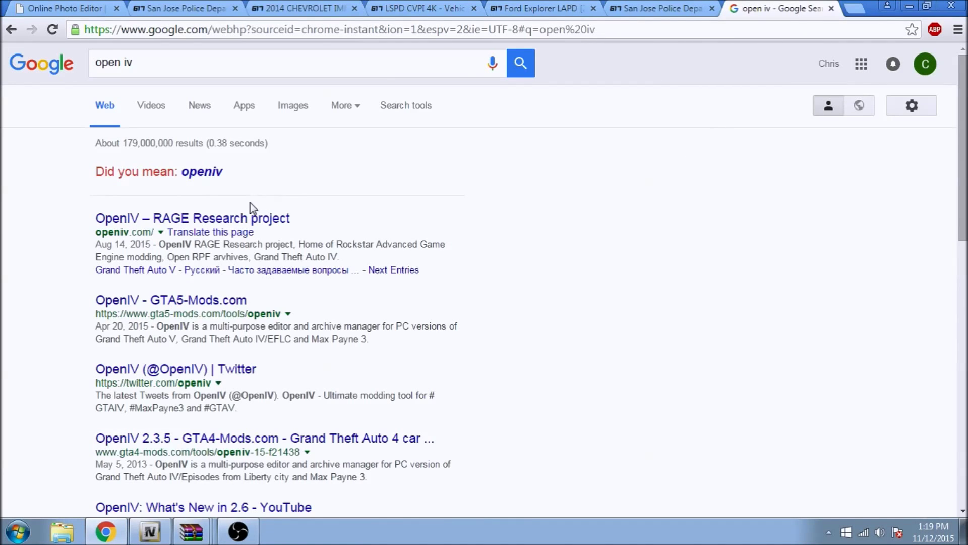
click(207, 218)
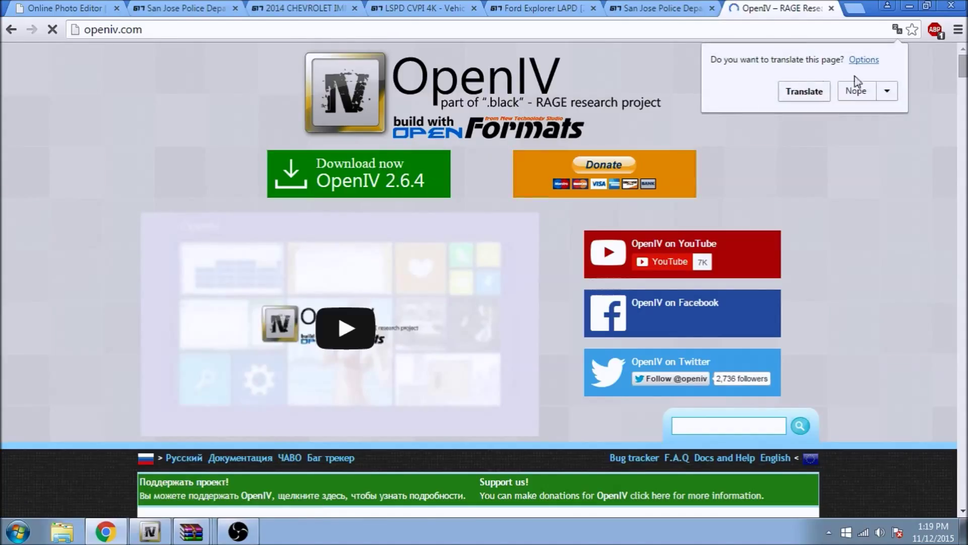
click(832, 9)
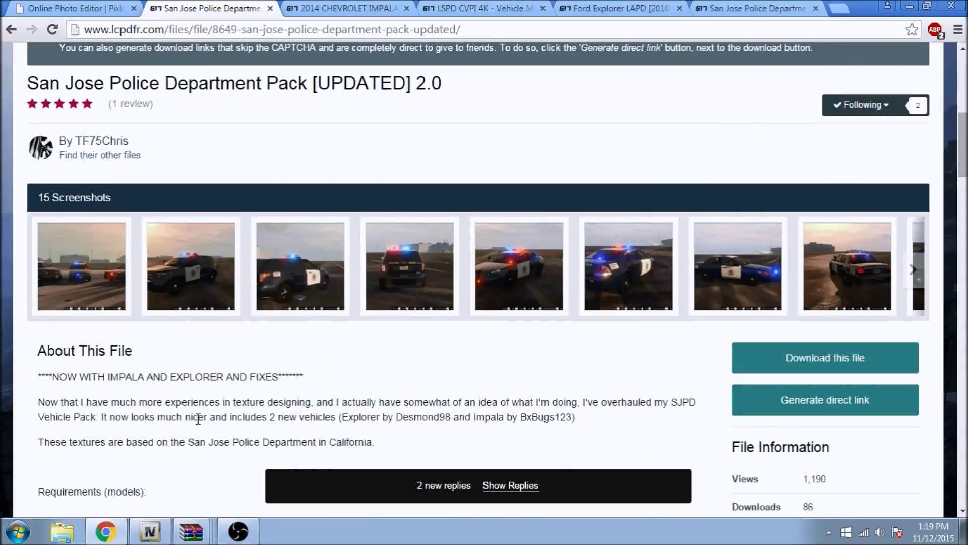
Open the Program Files (x86) folder on Local Disk (C:) in a file window
click(148, 531)
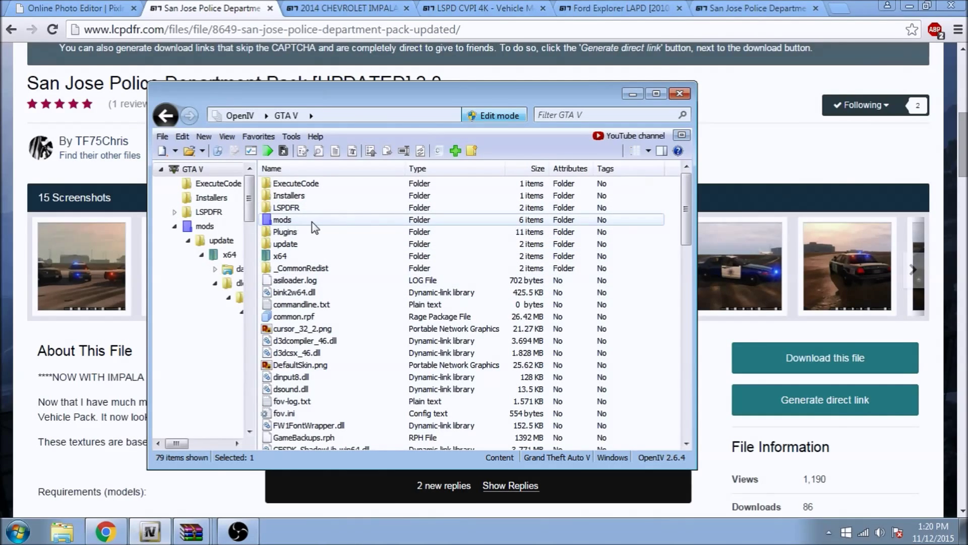
click(631, 95)
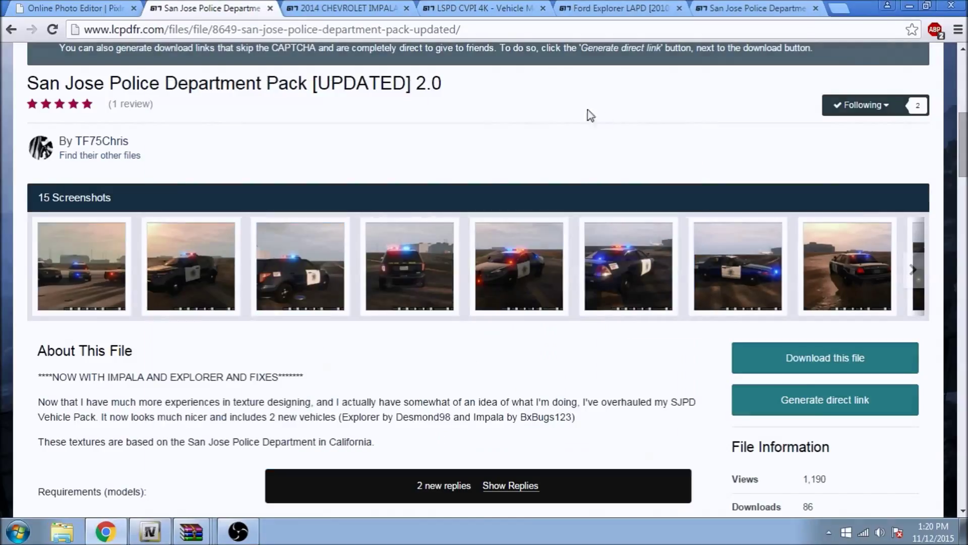
click(17, 539)
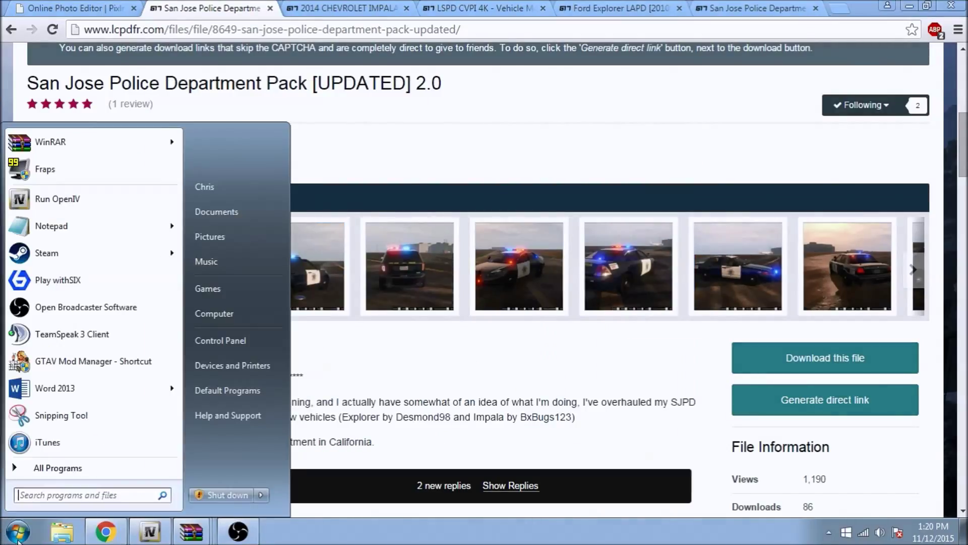
click(241, 311)
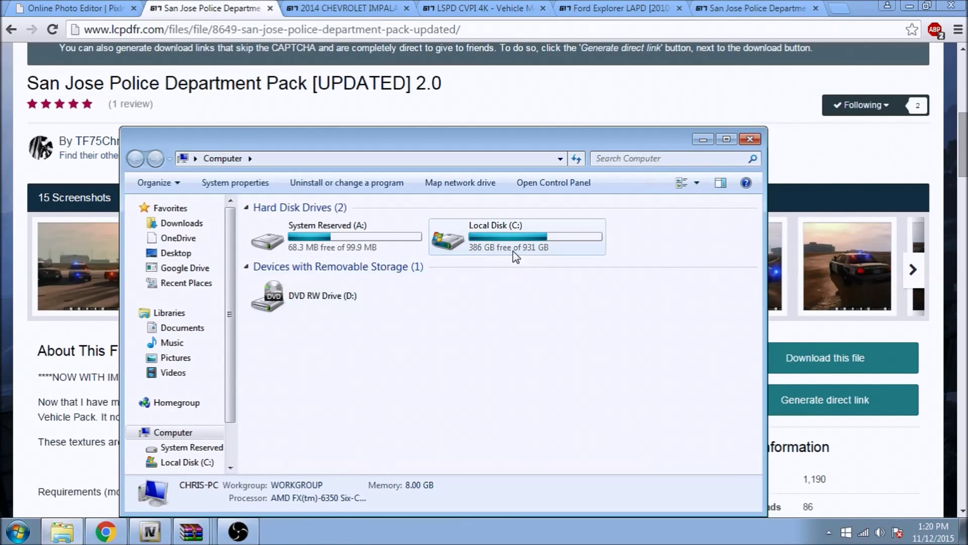
double_click(520, 231)
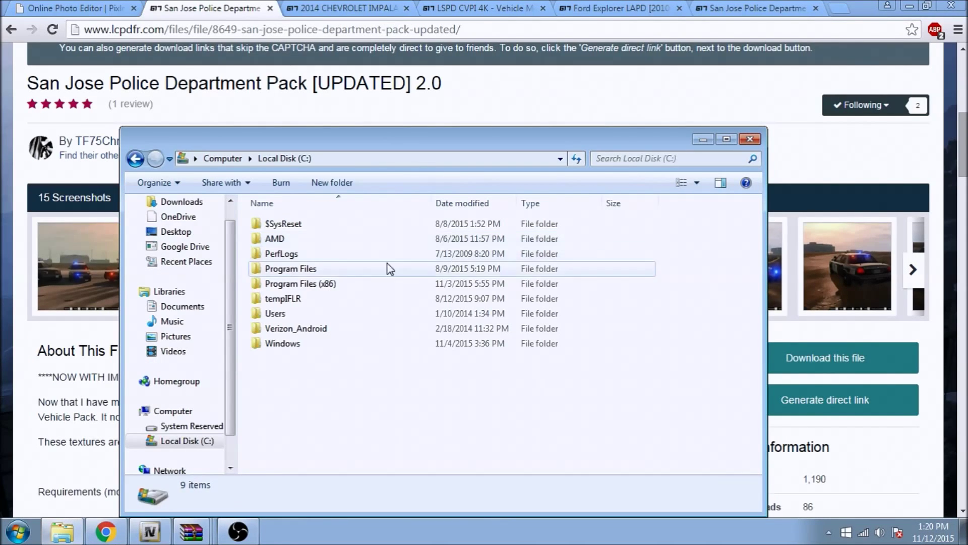
double_click(304, 284)
Open the Grand Theft Auto V game folder under Steam, SteamApps, common
scroll(305, 302, down, 5)
scroll(305, 405, down, 3)
click(298, 362)
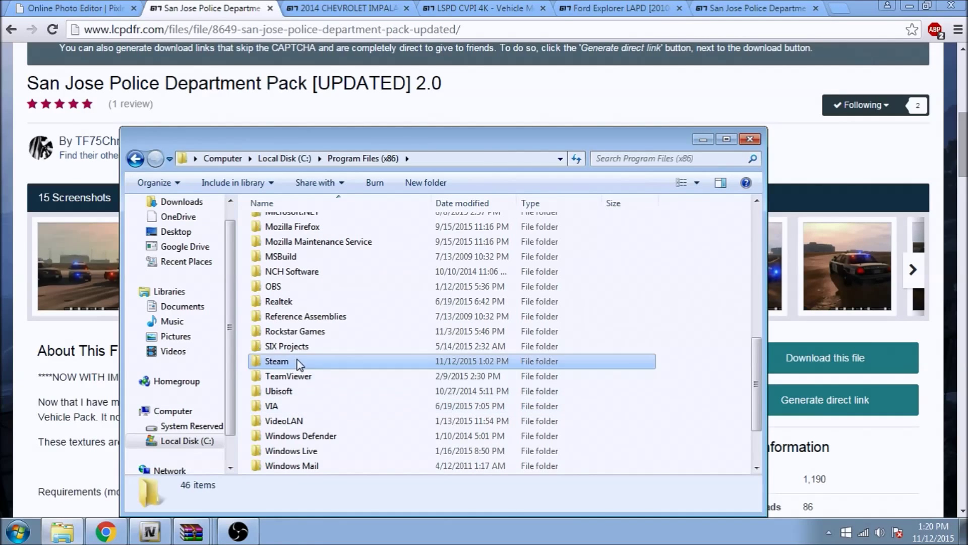
double_click(299, 361)
scroll(310, 363, down, 3)
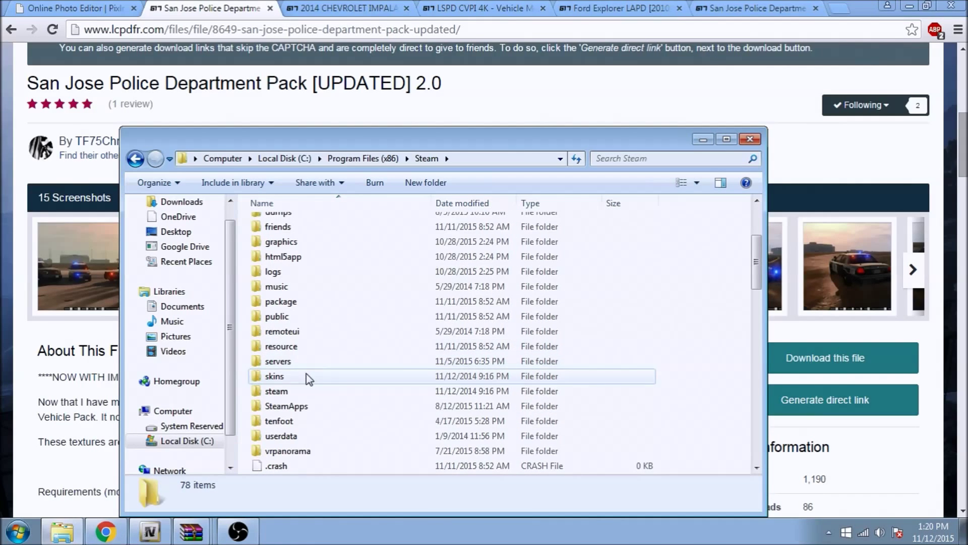
double_click(298, 408)
double_click(301, 228)
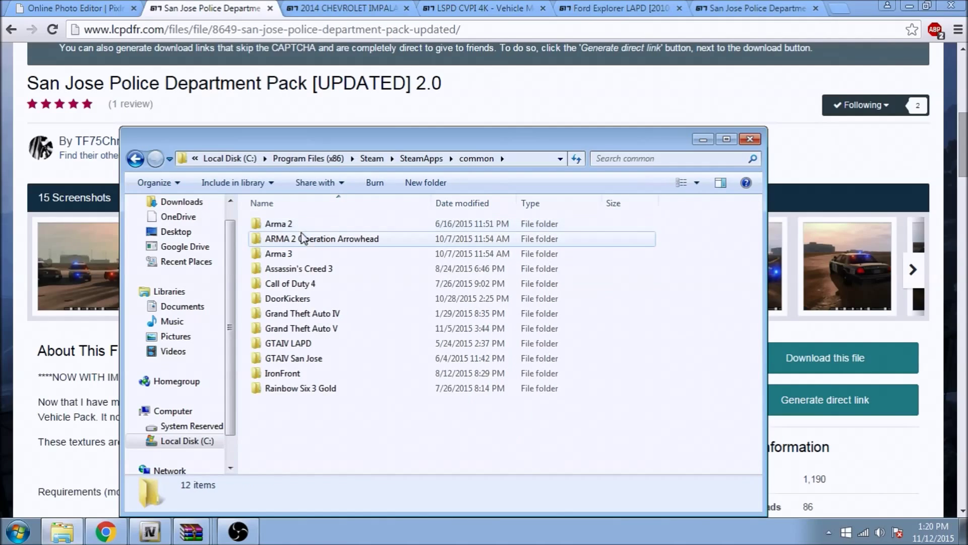
double_click(301, 333)
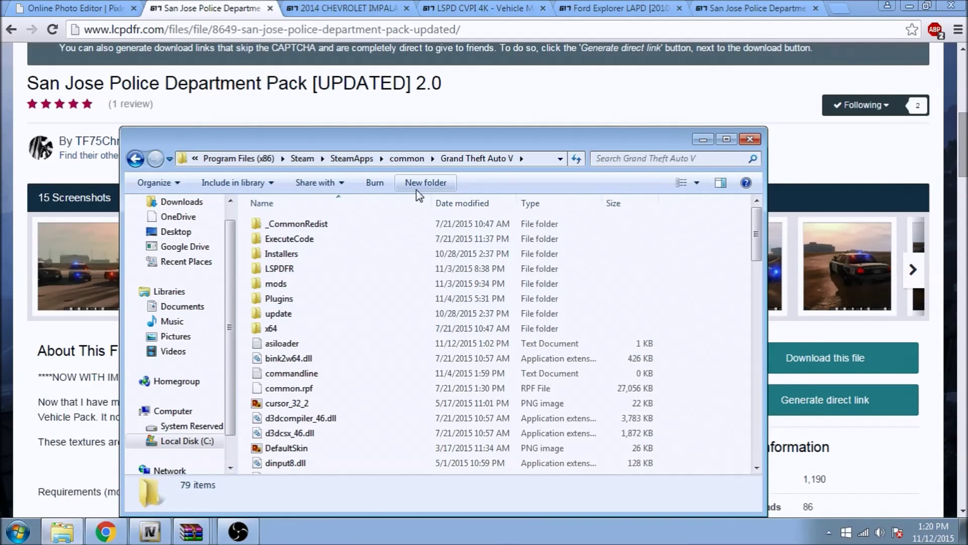
click(429, 186)
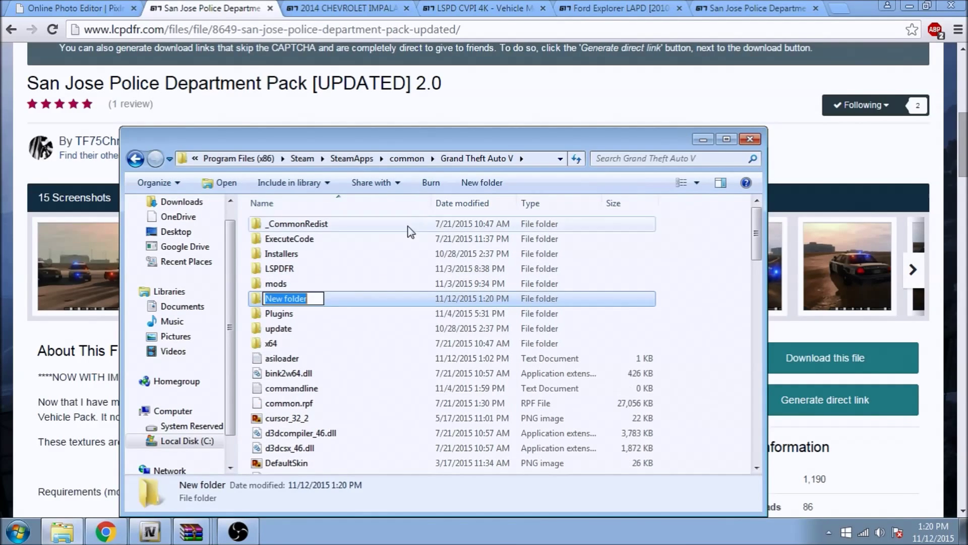
click(285, 288)
click(284, 299)
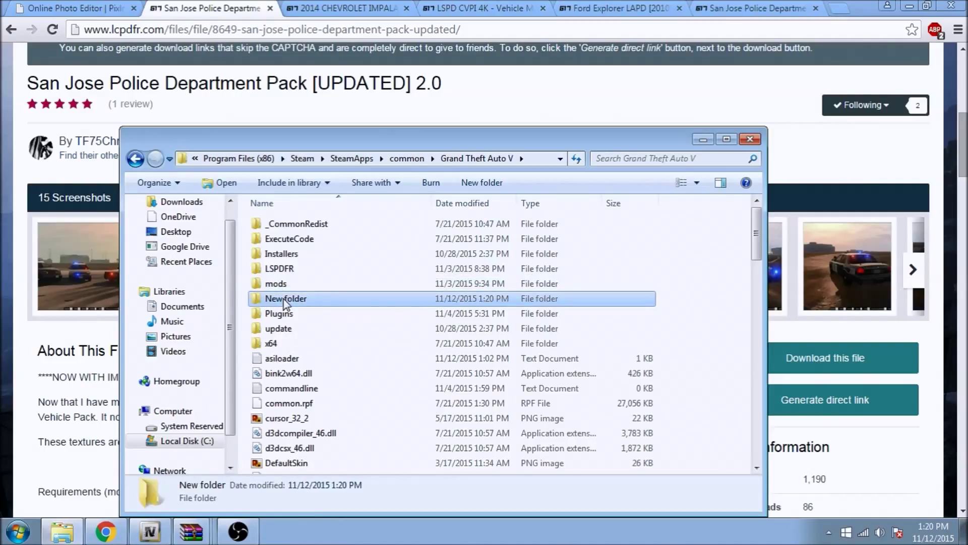
key(Delete)
key(Return)
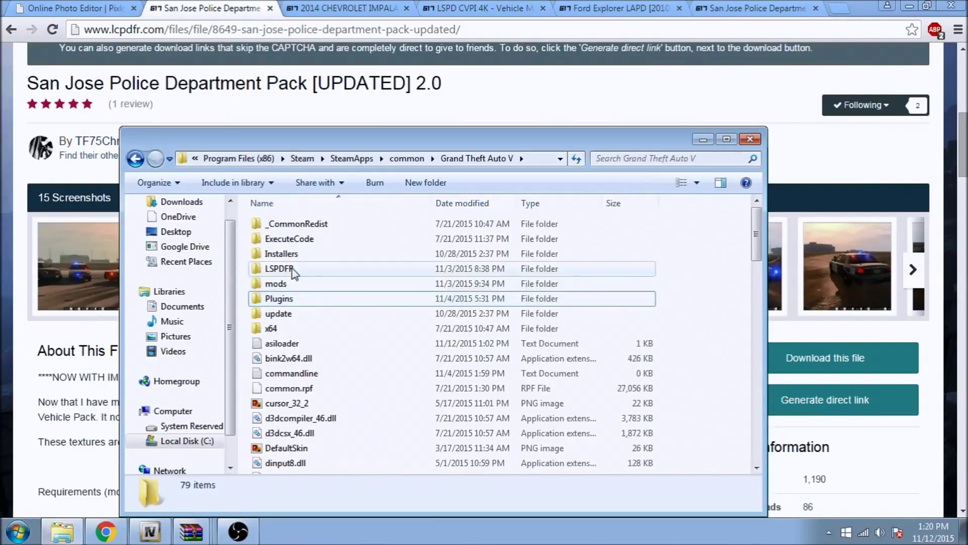
Select the update and x64 folders in the Grand Theft Auto V folder
click(295, 284)
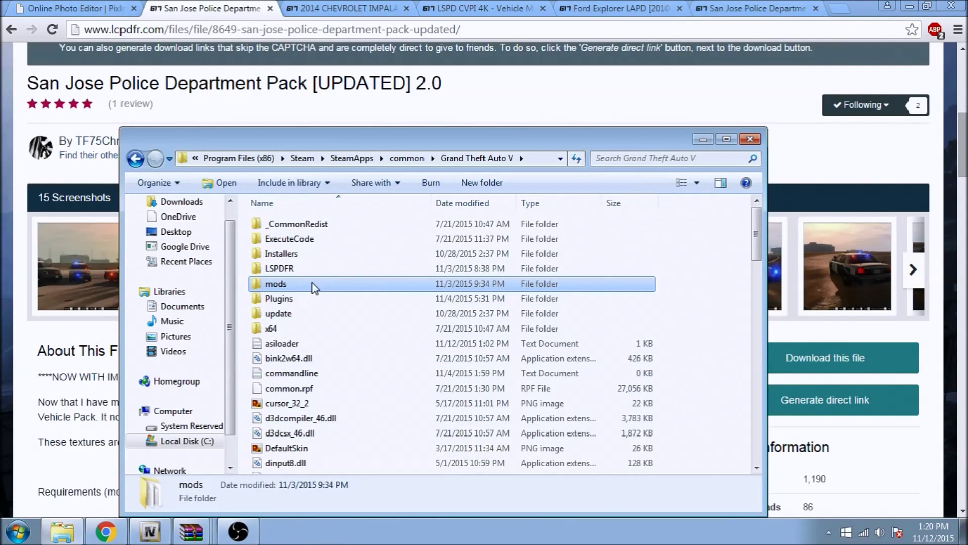
scroll(344, 287, down, 1)
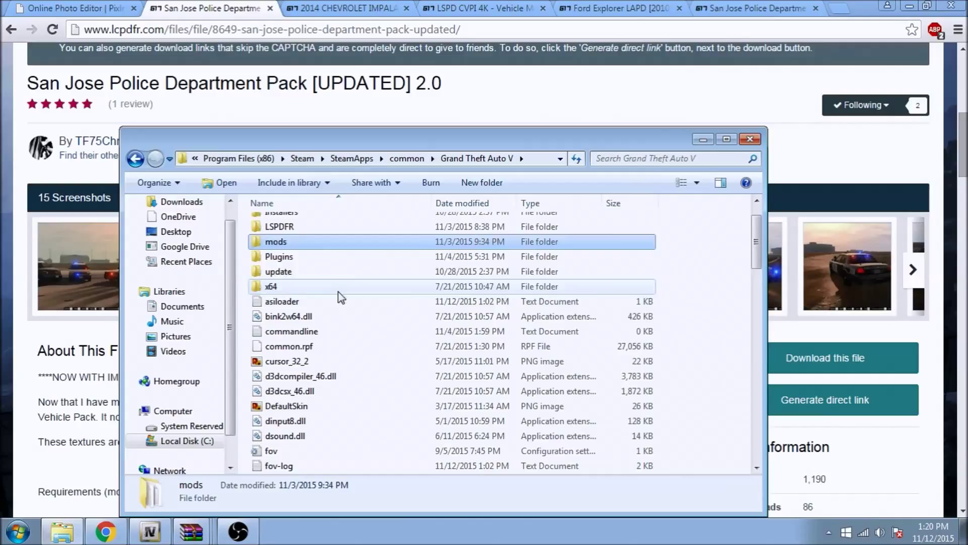
click(298, 274)
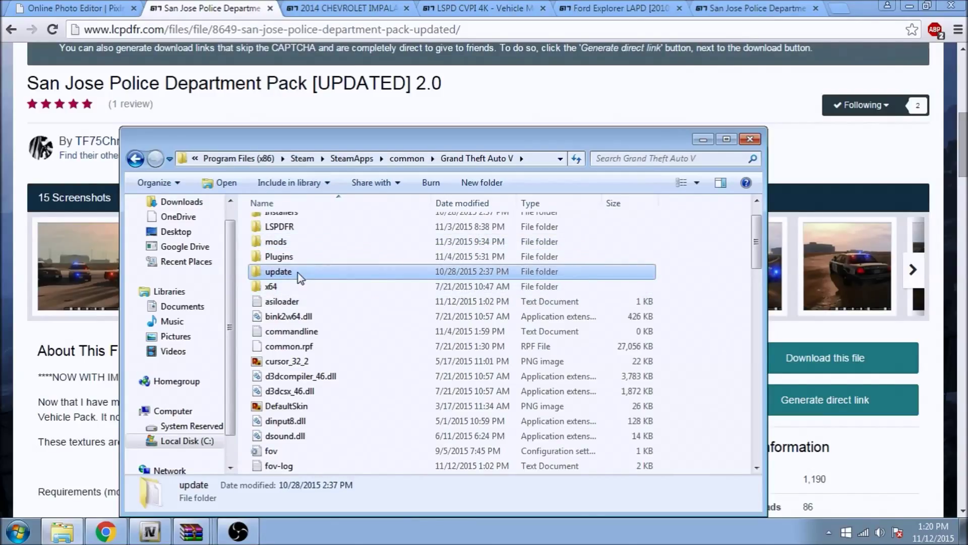
shift+click(297, 286)
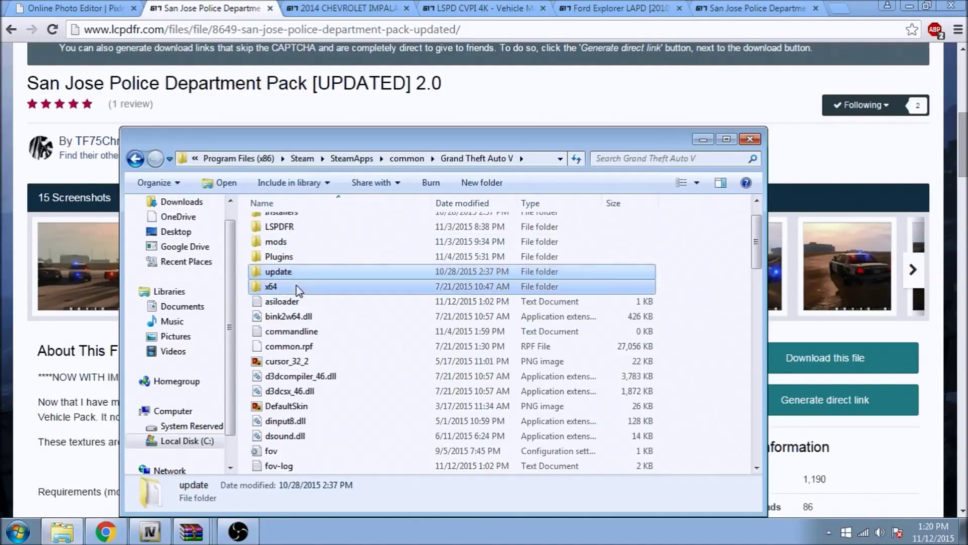
Add the x64a.rpf, x64d.rpf, x64e.rpf and x64w.rpf files to the selection of the update and x64 folders
scroll(330, 290, down, 8)
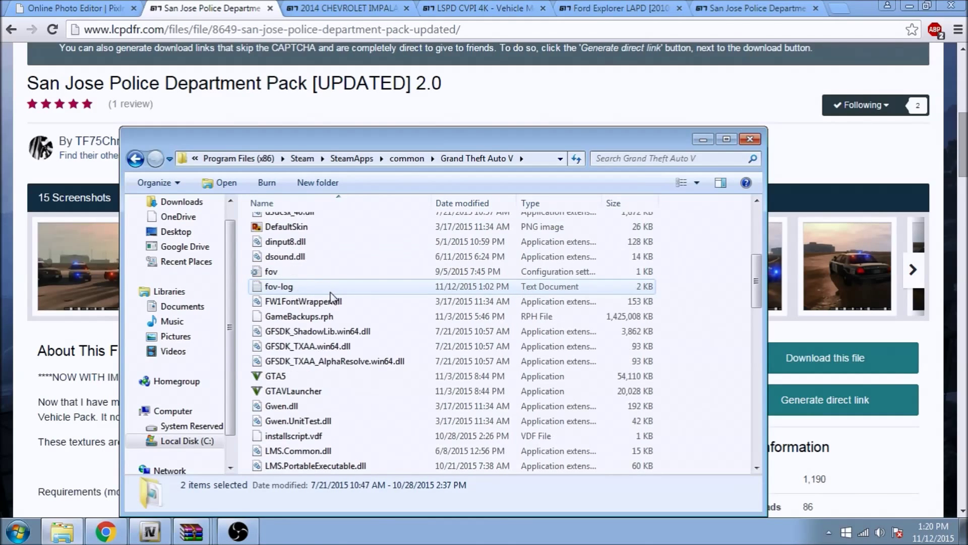
scroll(326, 323, down, 8)
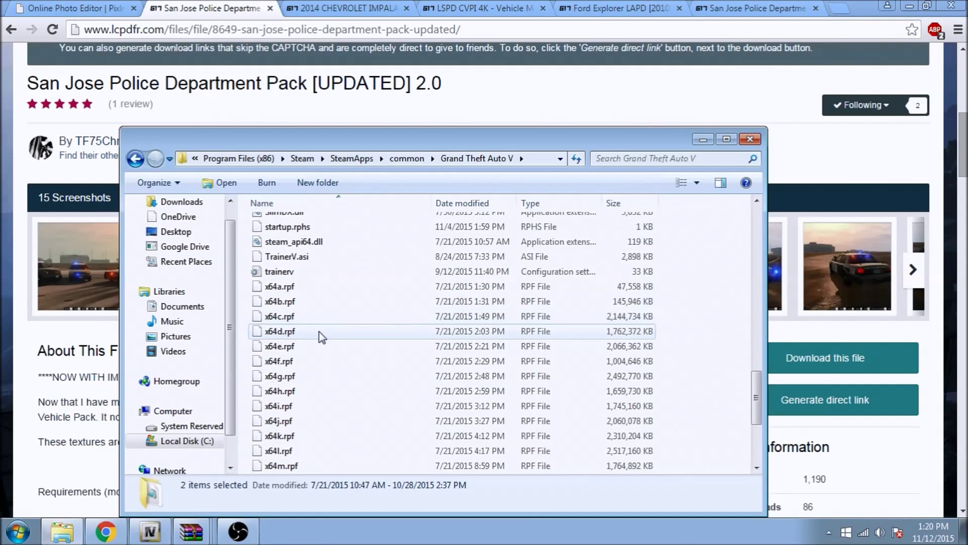
ctrl+click(293, 347)
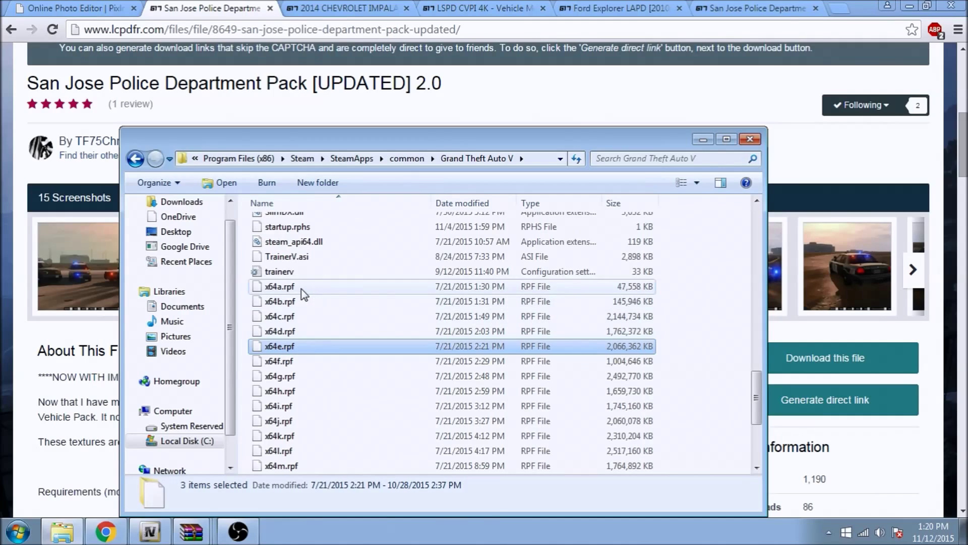
ctrl+click(299, 289)
ctrl+click(306, 333)
scroll(305, 334, down, 4)
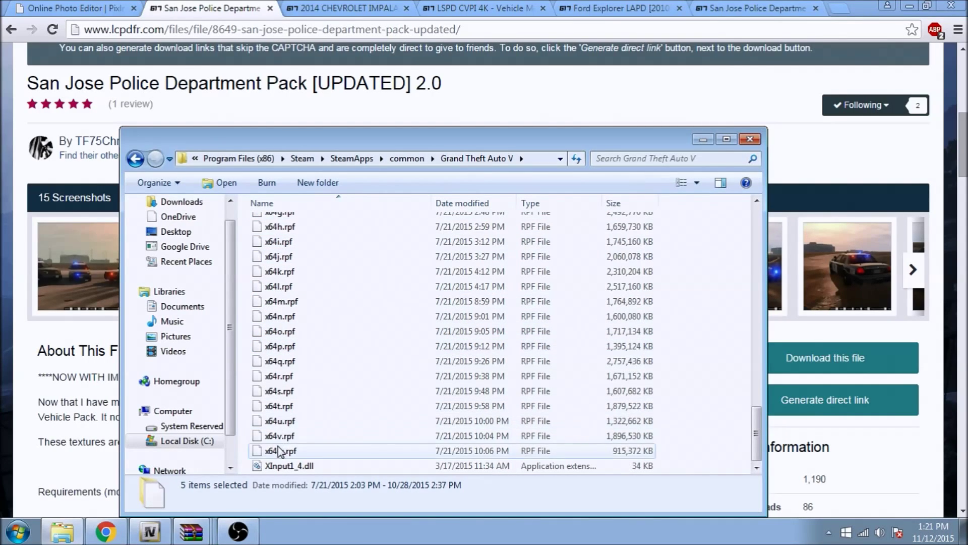
ctrl+click(285, 450)
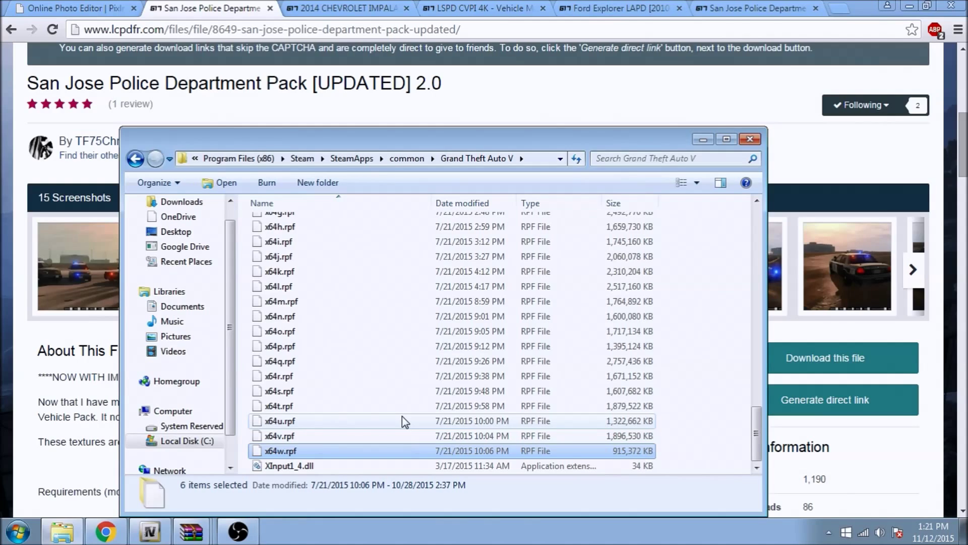
scroll(404, 421, up, 6)
scroll(398, 419, up, 10)
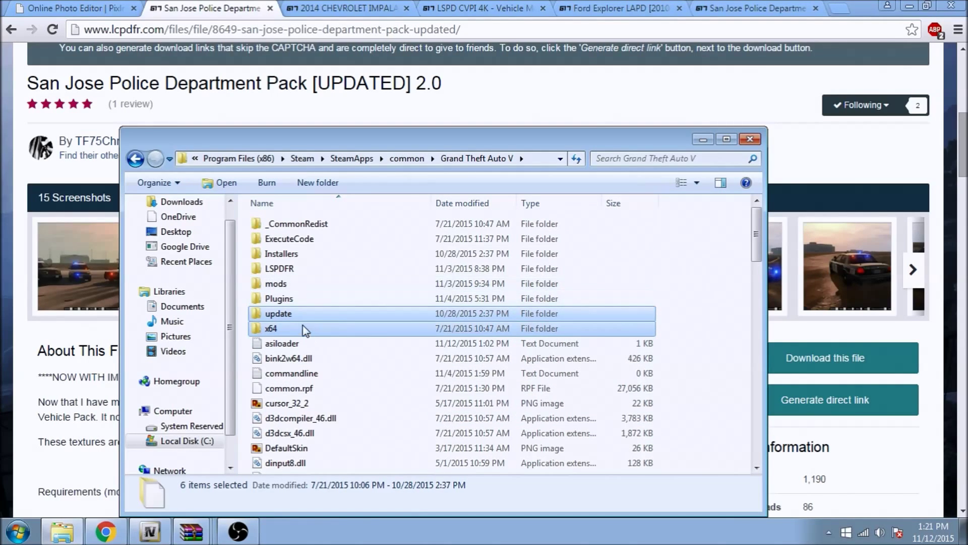
Examine the contents of the game's mods folder and switch to the OpenIV window
double_click(294, 284)
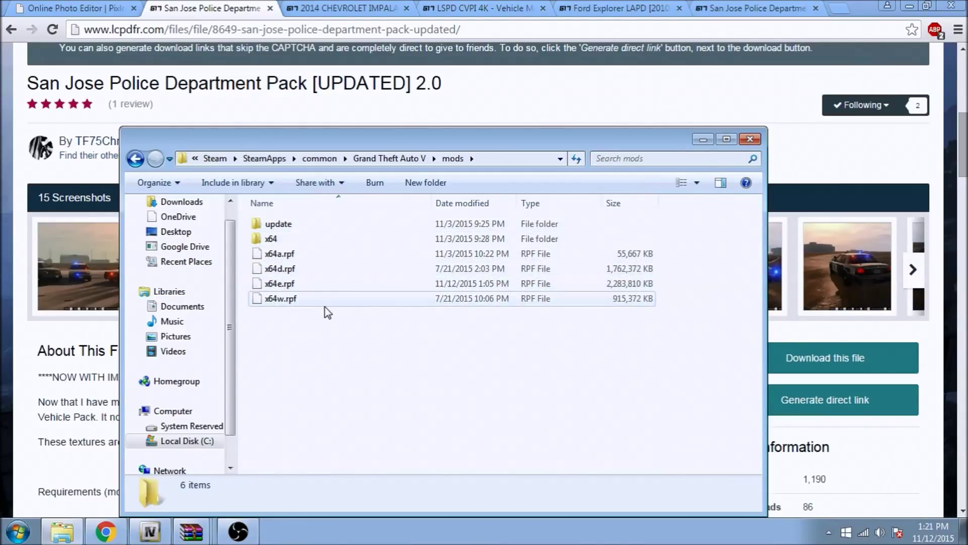
click(136, 159)
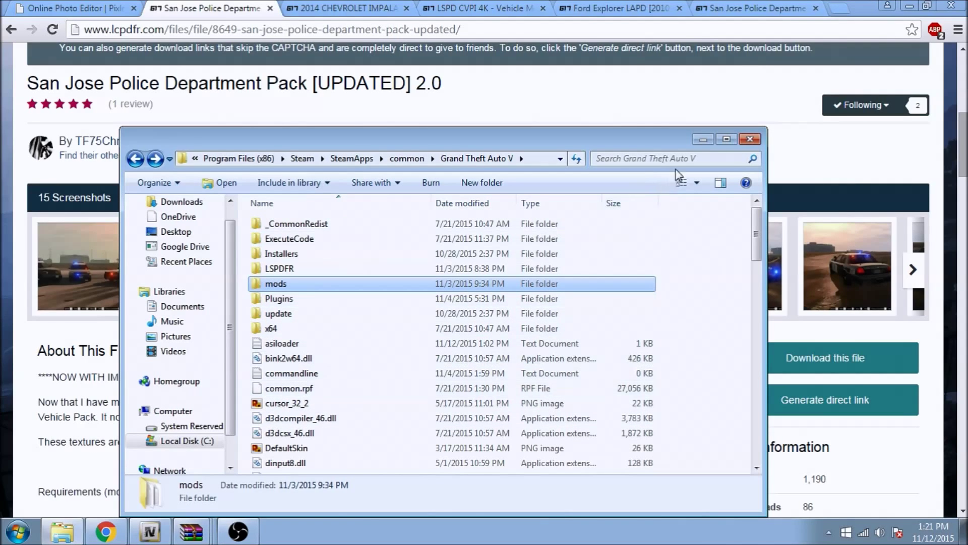
click(701, 144)
click(149, 534)
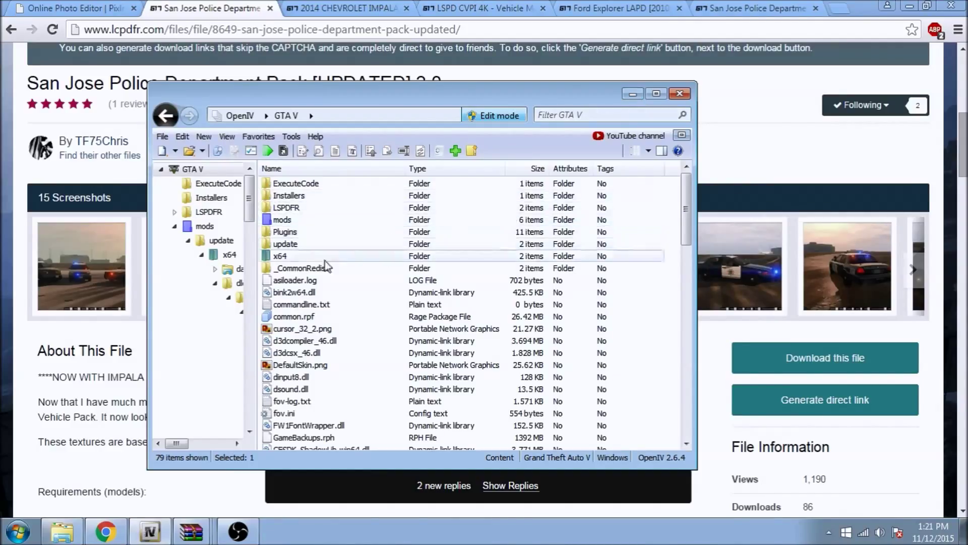
Minimize OpenIV and examine the overview of the San Jose Police Department Pack [UPDATED] 2.0 page
click(632, 94)
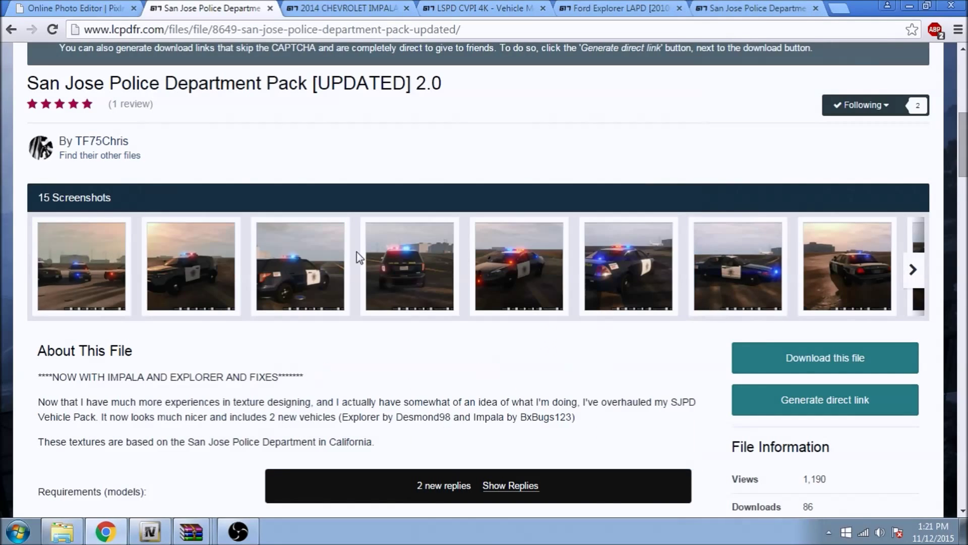
scroll(383, 367, down, 1)
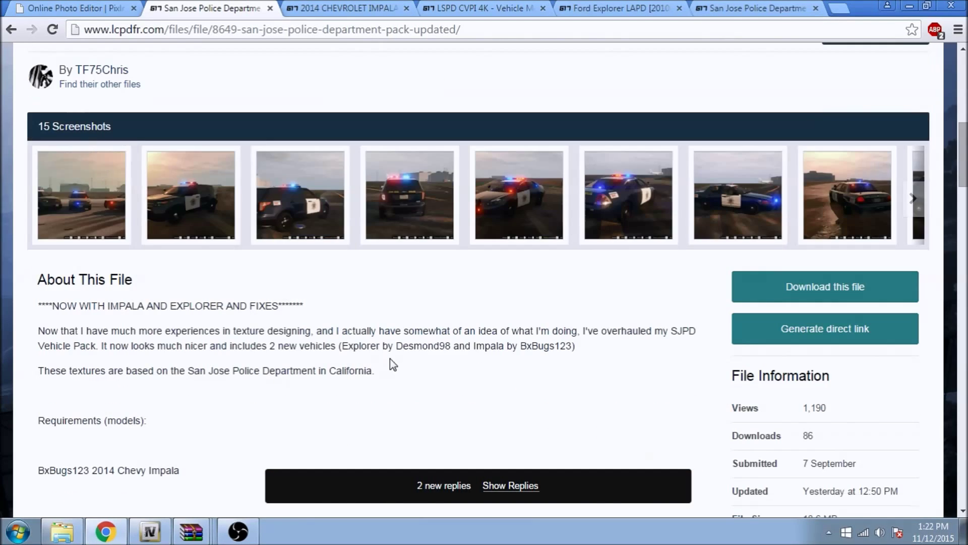
scroll(404, 348, up, 3)
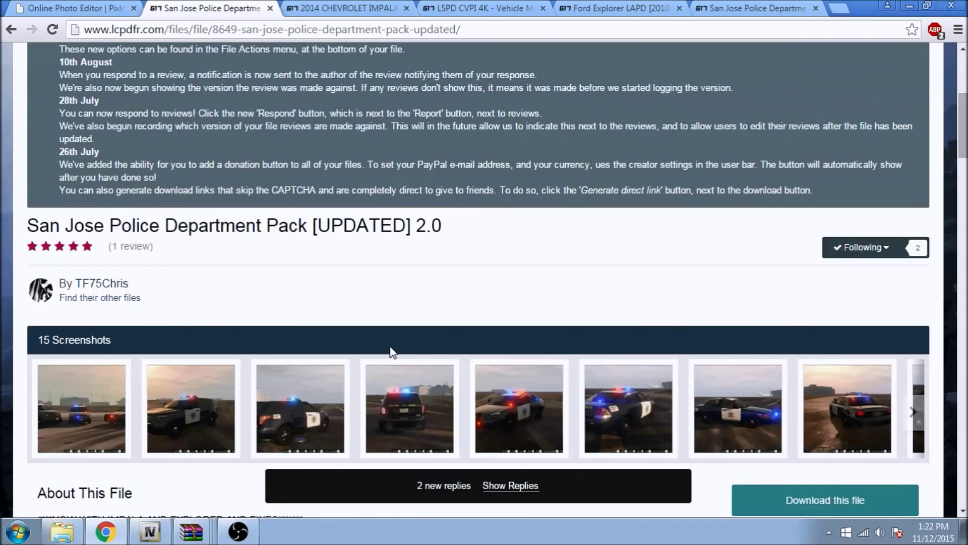
scroll(392, 349, down, 1)
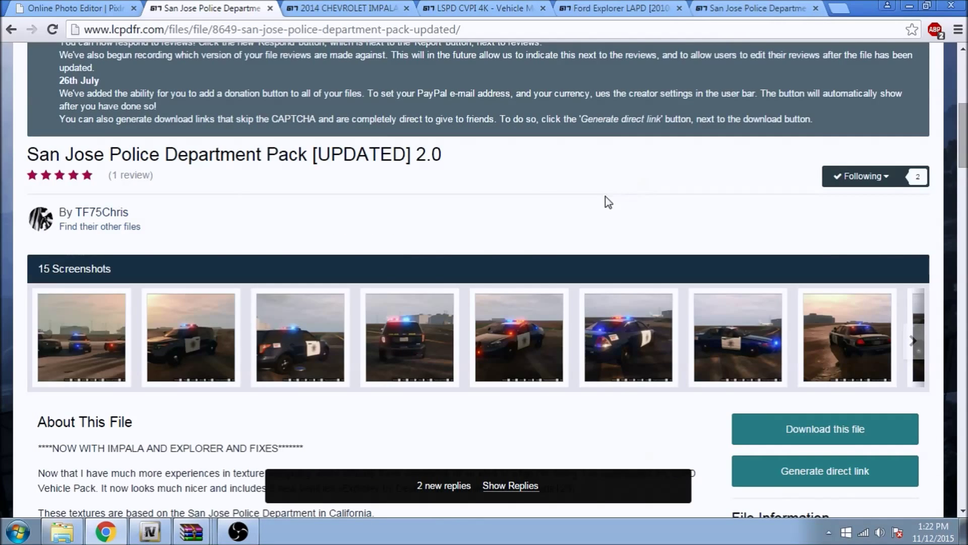
scroll(551, 249, up, 2)
scroll(318, 333, down, 2)
Review the required vehicle models listed in the San Jose Police Department Pack description
scroll(343, 282, down, 10)
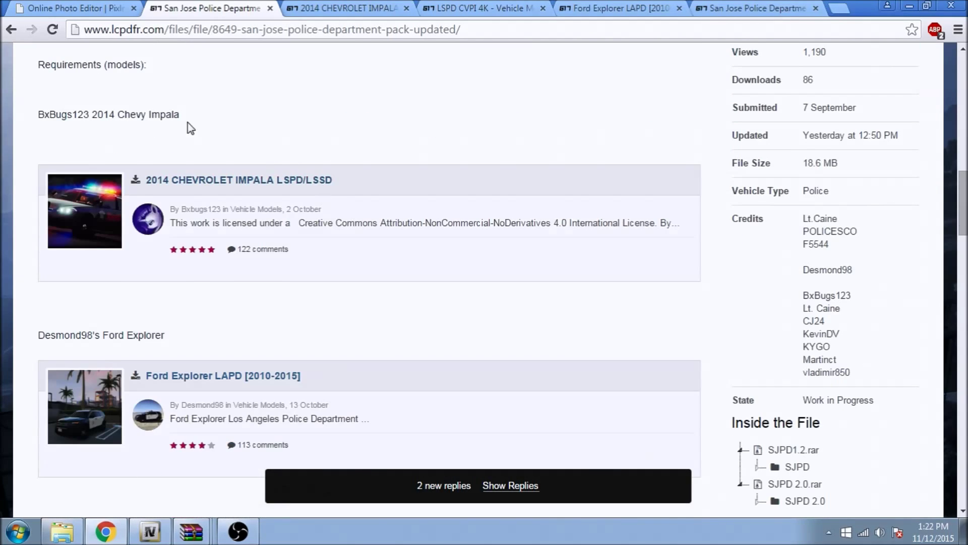
scroll(287, 153, down, 7)
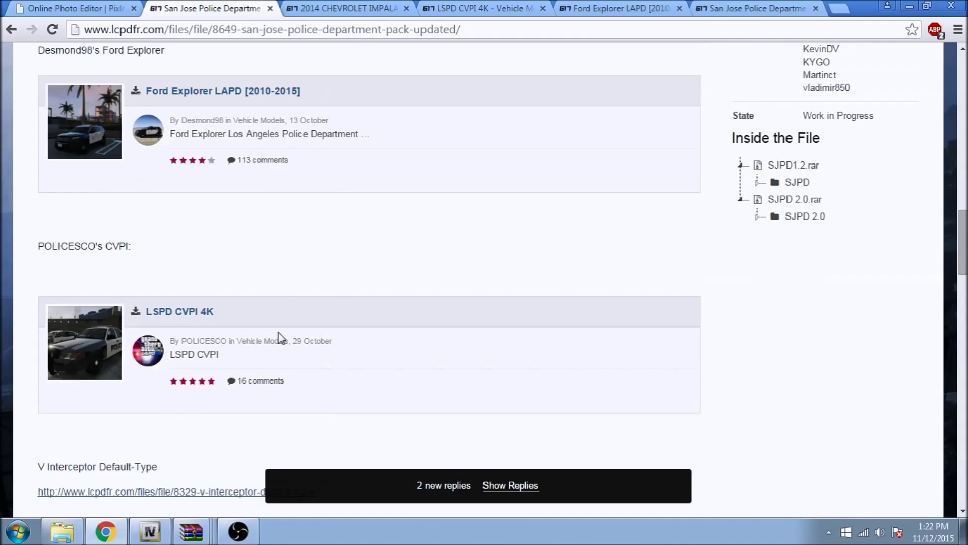
scroll(267, 302, down, 3)
scroll(296, 303, up, 12)
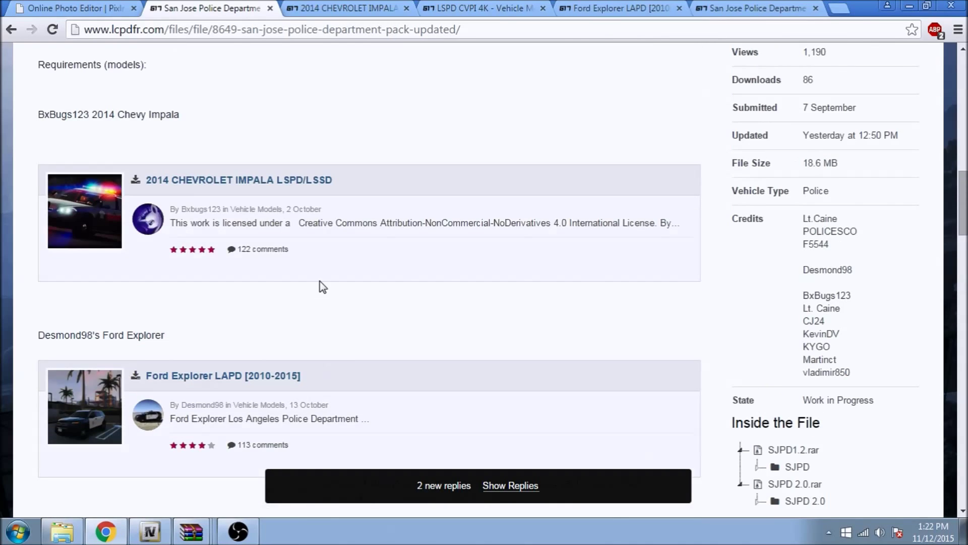
scroll(319, 283, up, 6)
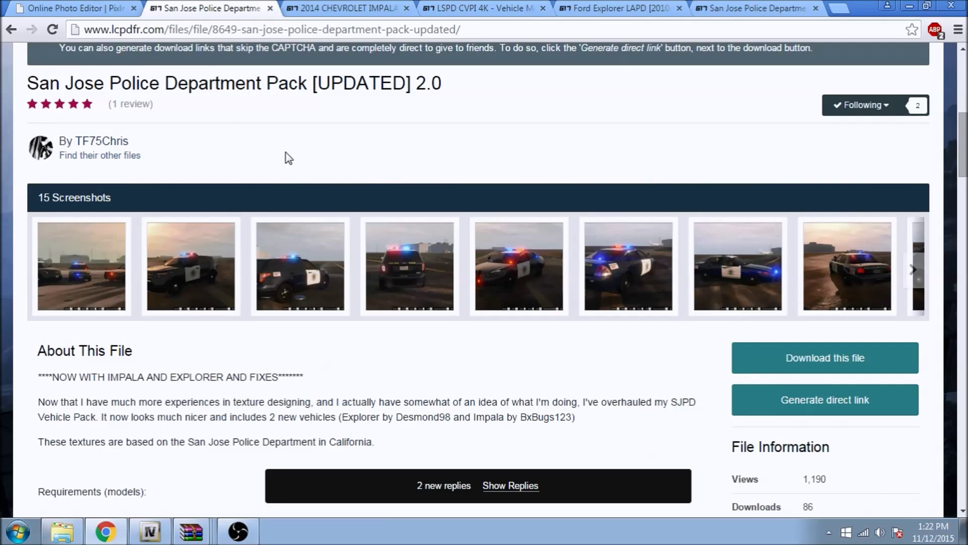
scroll(389, 242, down, 3)
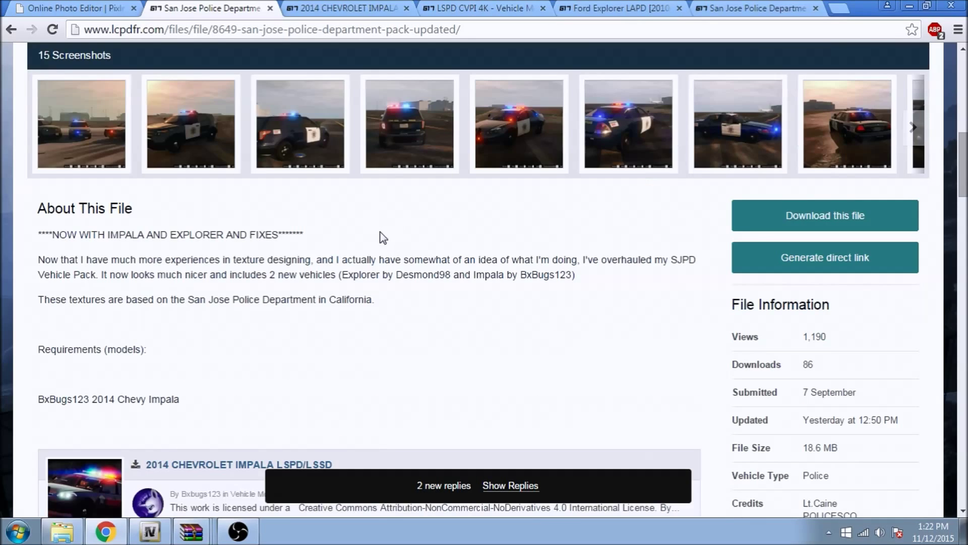
scroll(389, 282, down, 3)
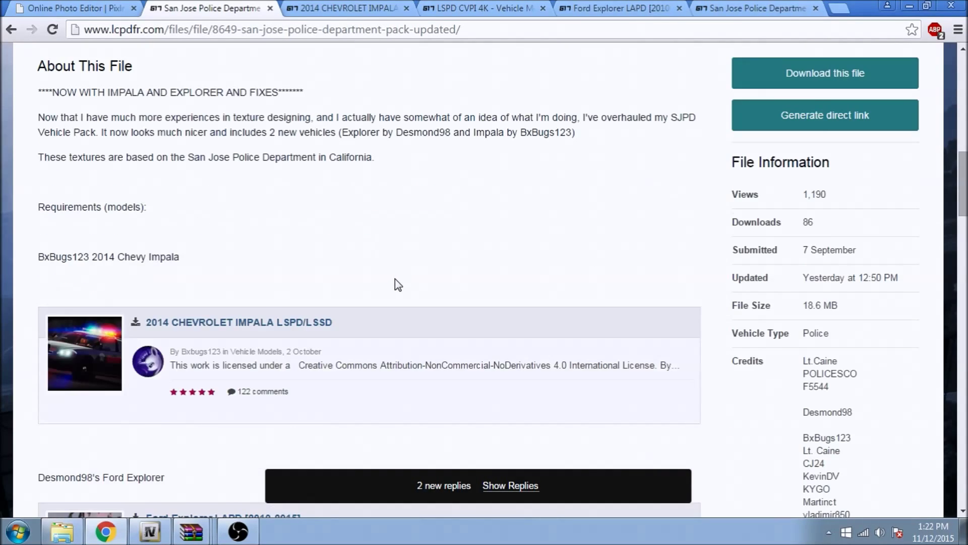
scroll(391, 280, up, 3)
scroll(353, 275, down, 4)
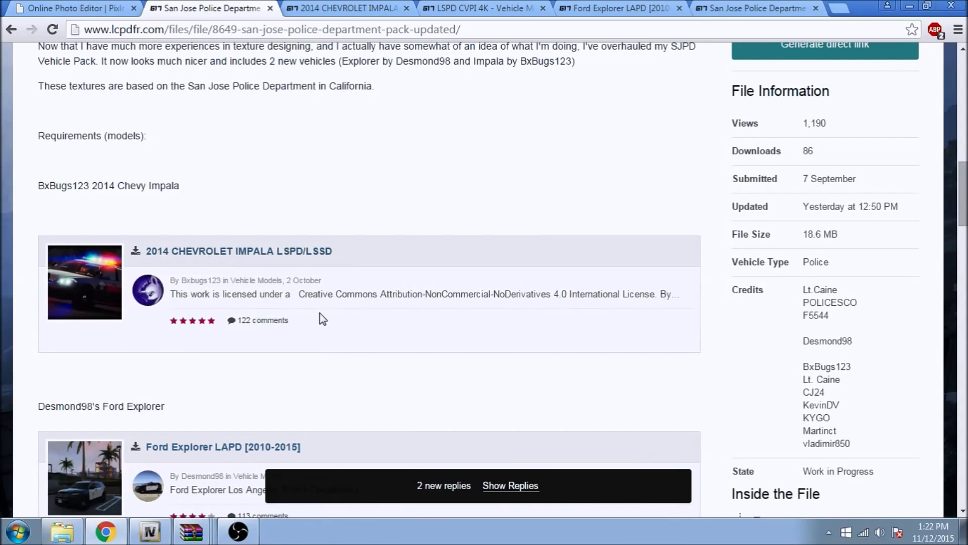
scroll(320, 318, down, 7)
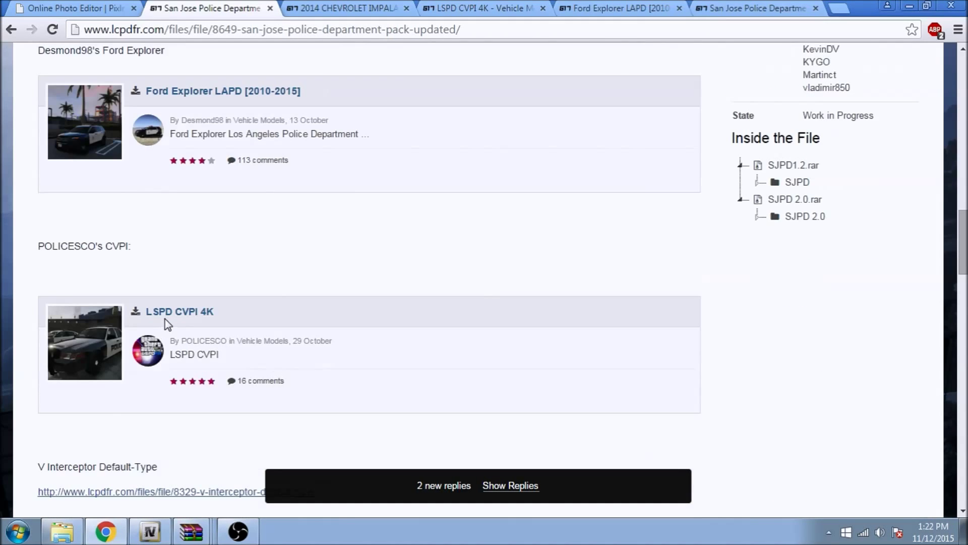
scroll(162, 319, up, 6)
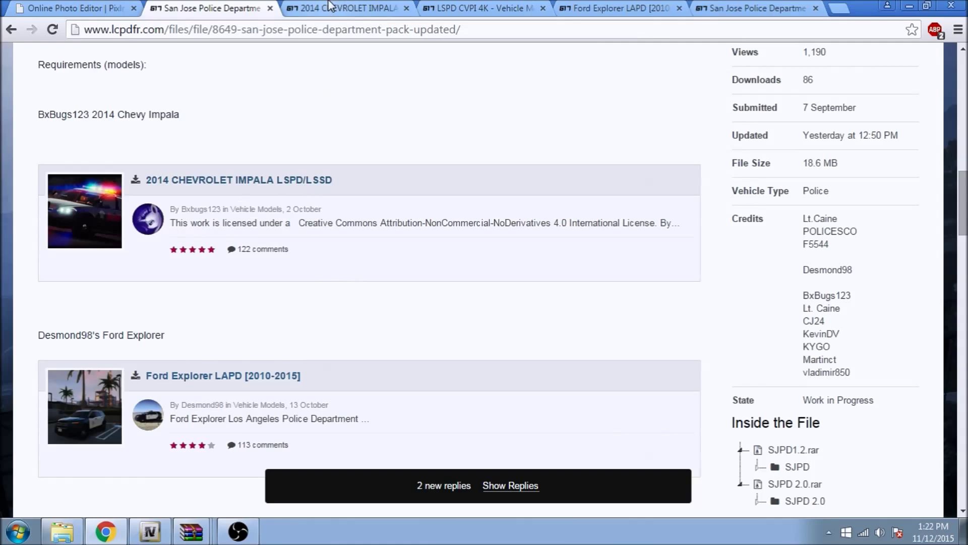
Look over the mod pages for the 2014 Chevrolet Impala, LSPD CVPI 4K and Ford Explorer LAPD models
click(333, 7)
scroll(418, 276, down, 3)
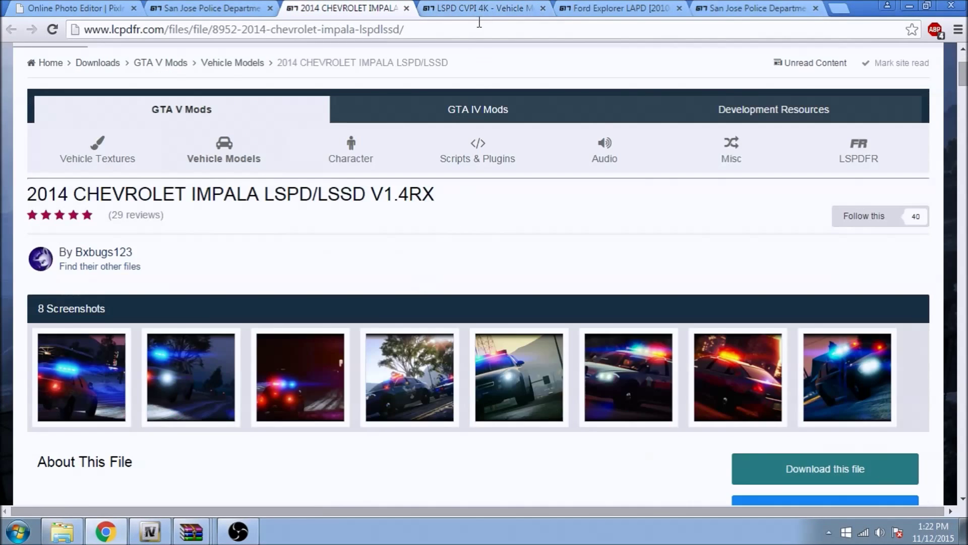
click(484, 8)
scroll(612, 173, down, 3)
click(618, 8)
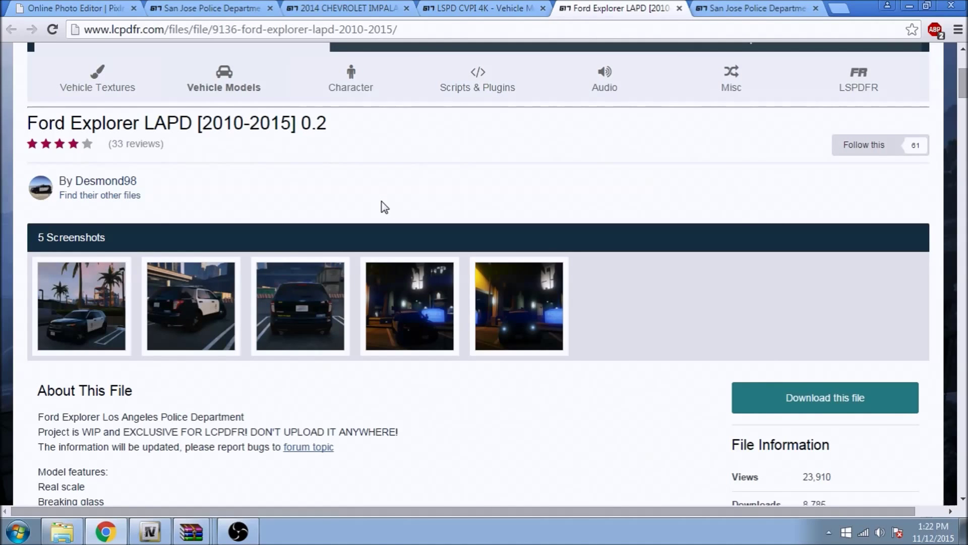
scroll(399, 237, down, 2)
scroll(475, 288, up, 3)
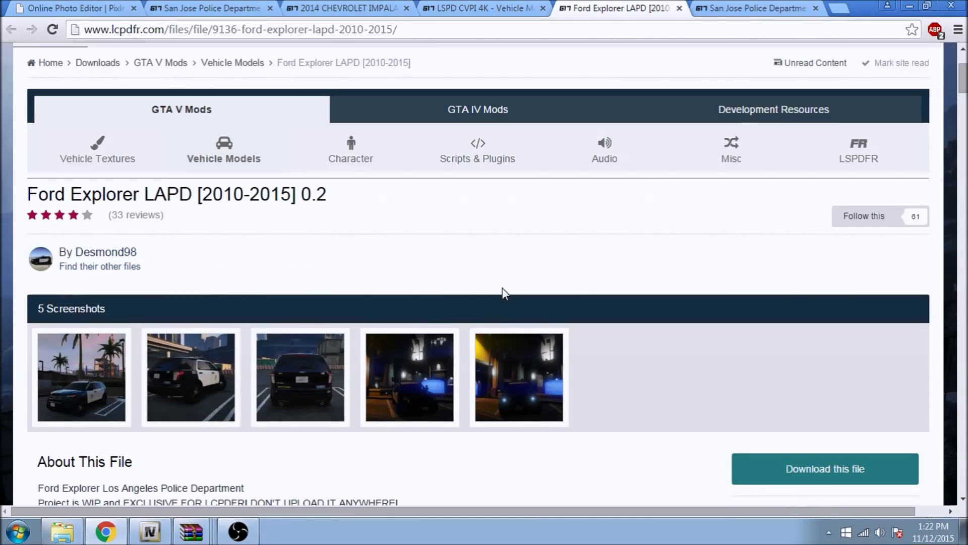
click(479, 9)
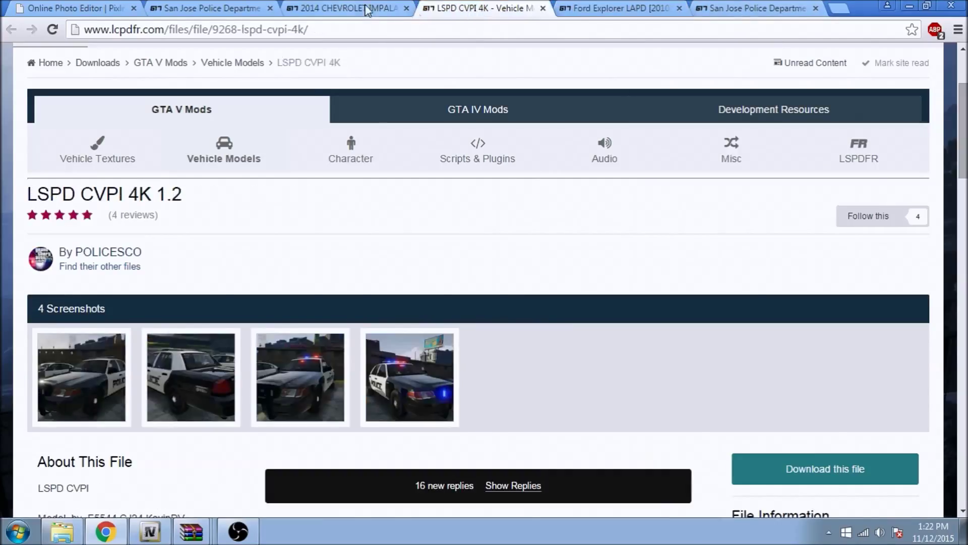
click(348, 8)
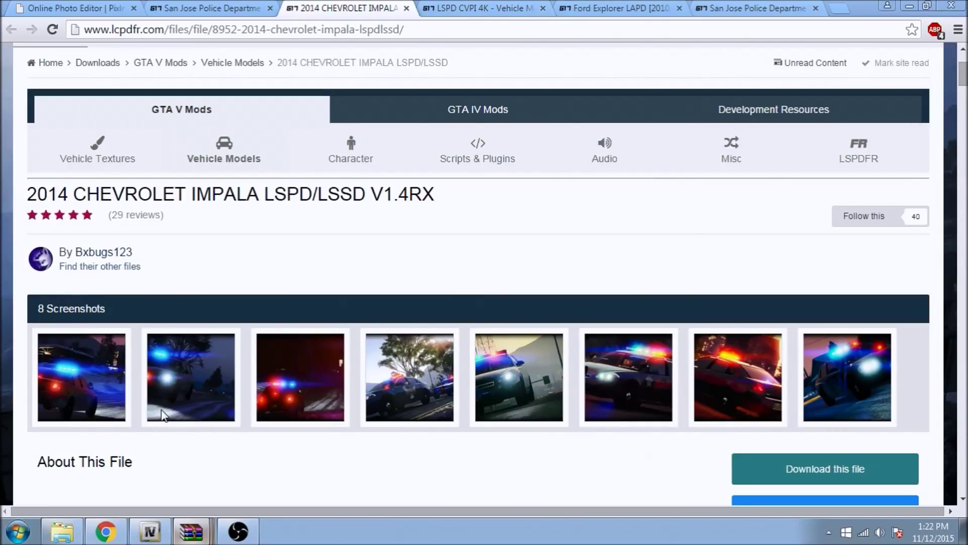
Check the downloaded LSPD CVPI 4K archive in WinRAR and return to the description on its mod page
key(alt+Tab)
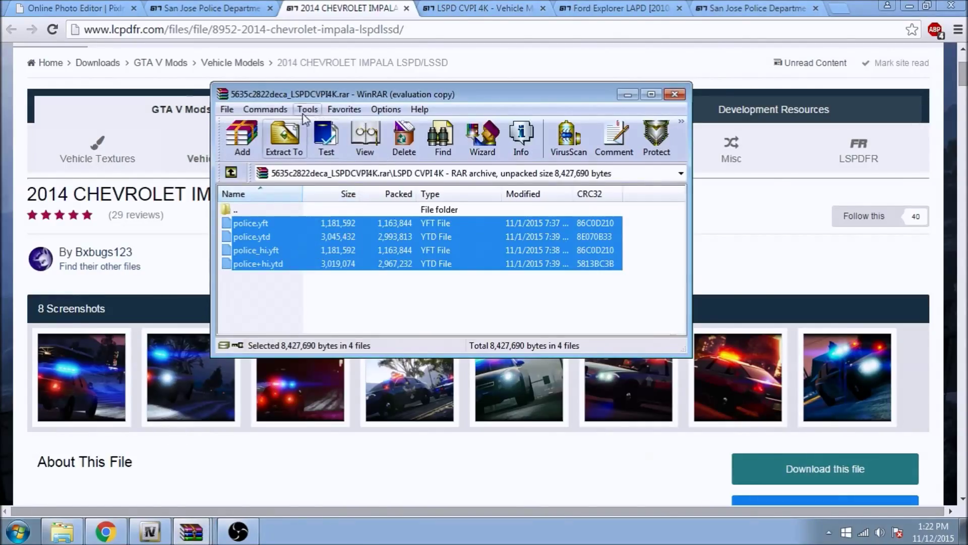
click(466, 7)
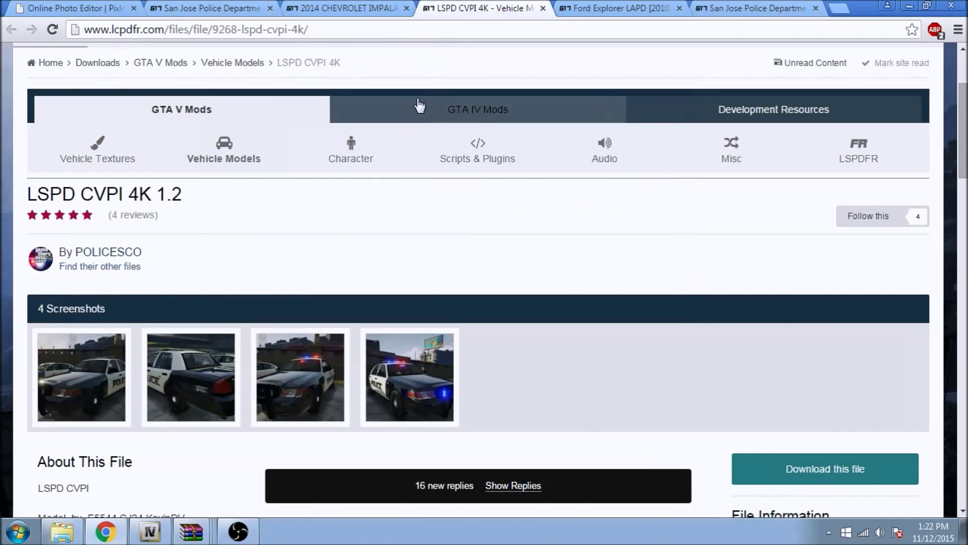
scroll(174, 415, down, 3)
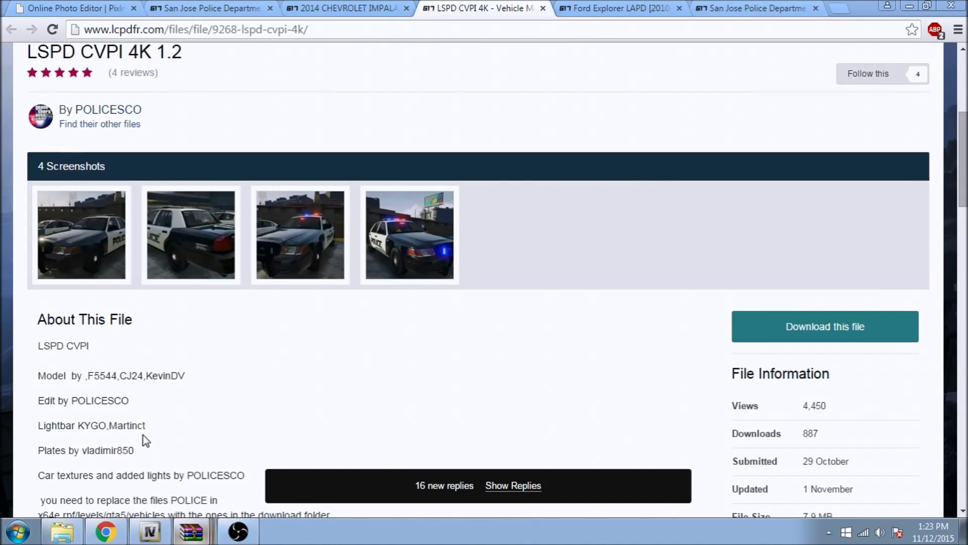
Switch to WinRAR and open the LSPD CVPI 4K folder from the root of the downloaded archive
key(alt+Tab)
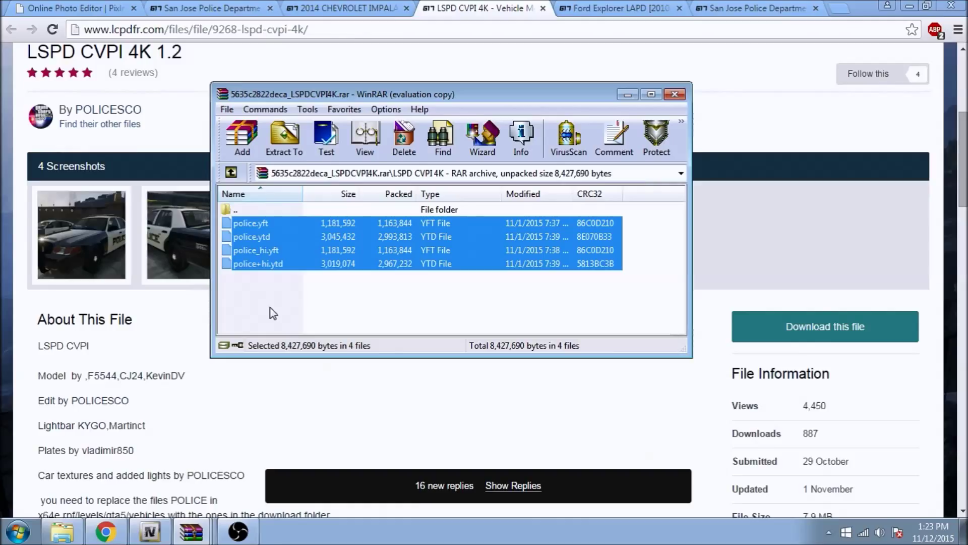
double_click(256, 211)
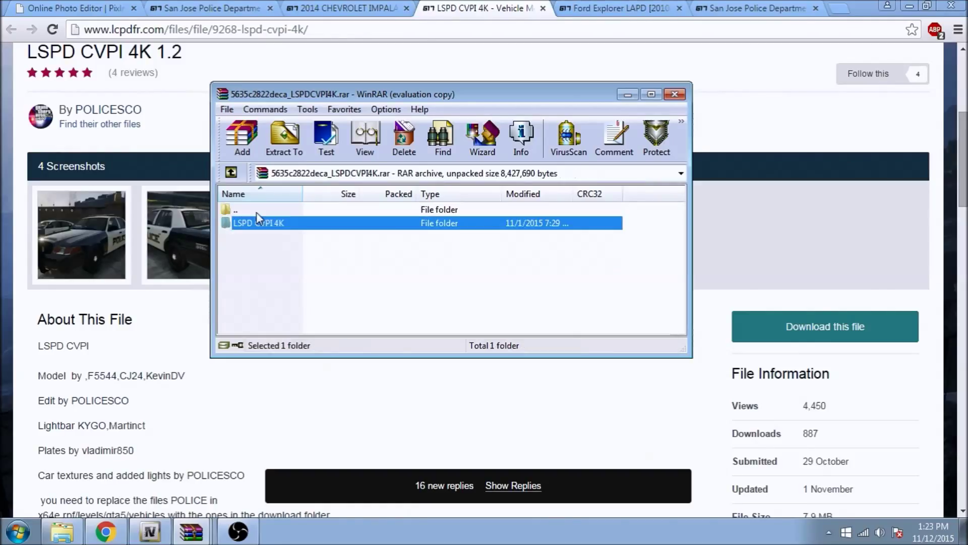
double_click(256, 210)
double_click(264, 317)
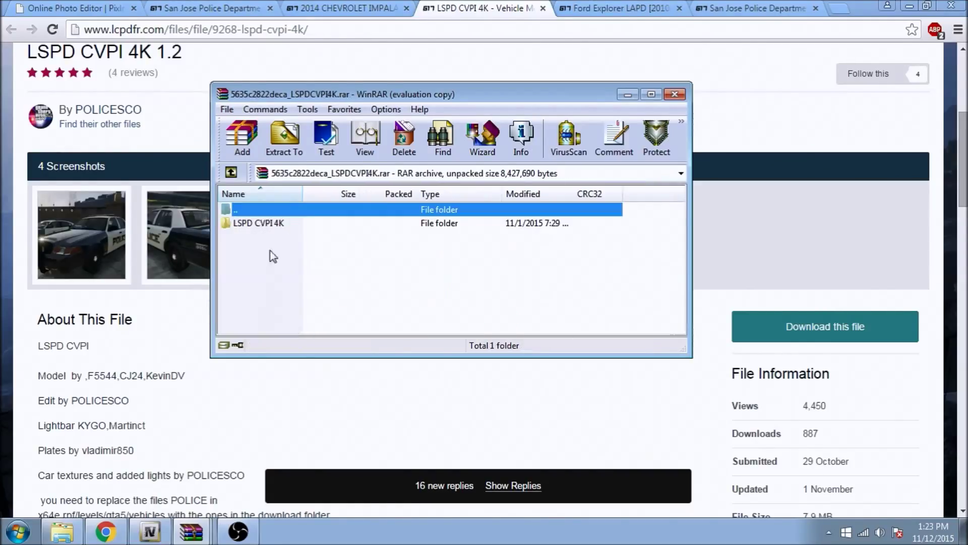
double_click(259, 225)
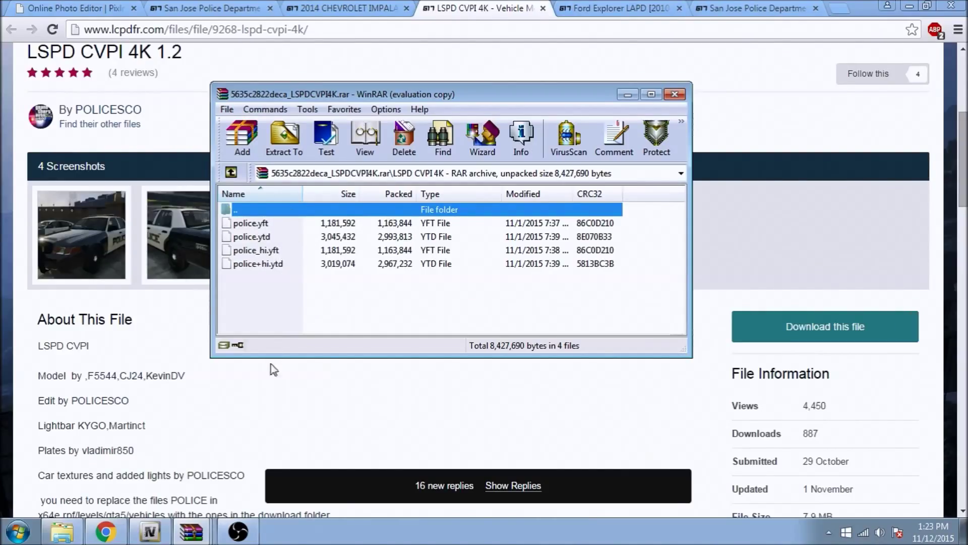
Read the installation instructions on the LSPD CVPI 4K page and switch to the OpenIV window
click(235, 423)
scroll(222, 409, down, 4)
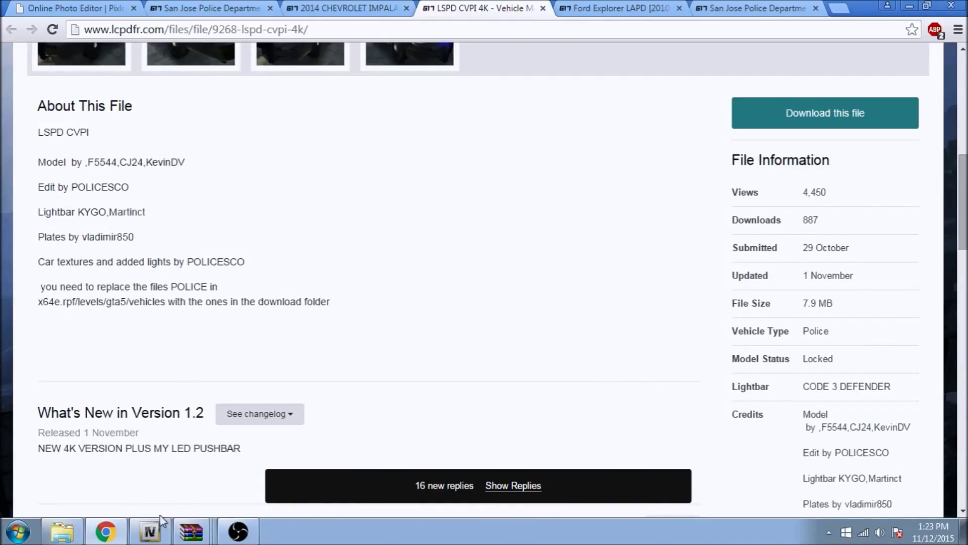
click(150, 531)
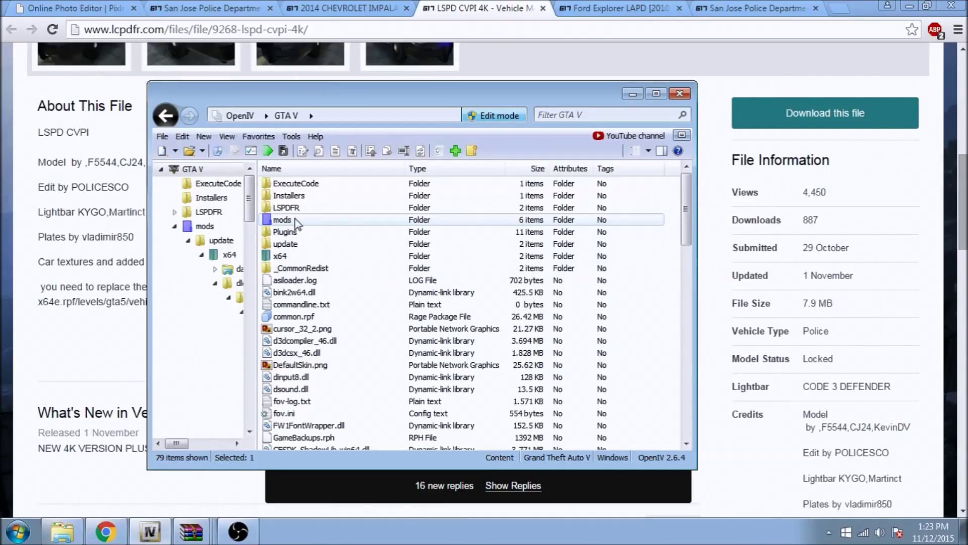
Open vehicles.rpf inside the mods folder under x64e.rpf, levels, gta5
double_click(283, 220)
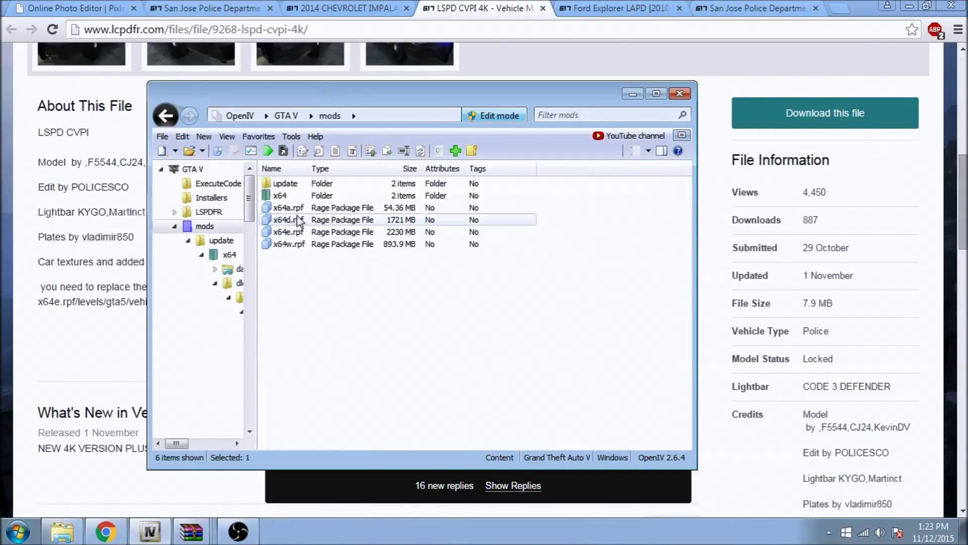
double_click(298, 232)
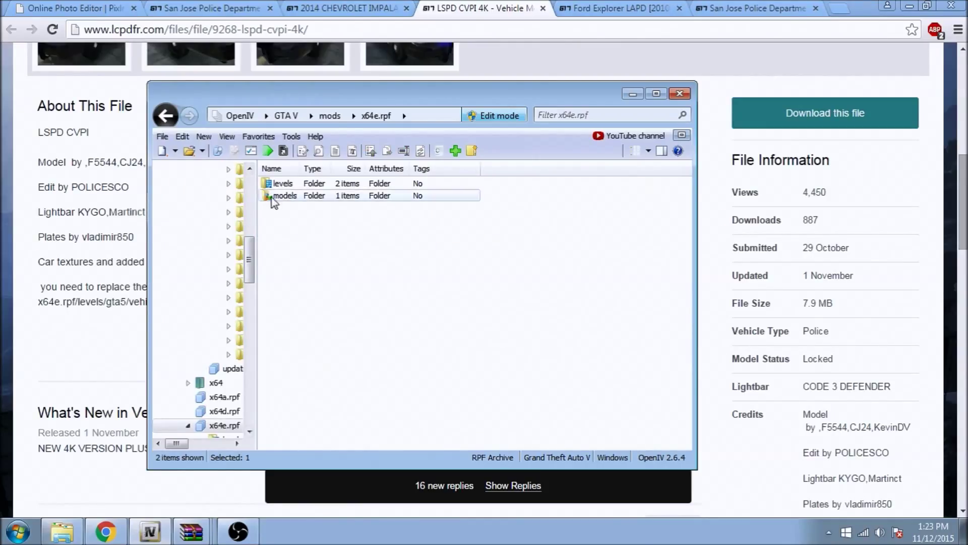
click(291, 186)
double_click(292, 186)
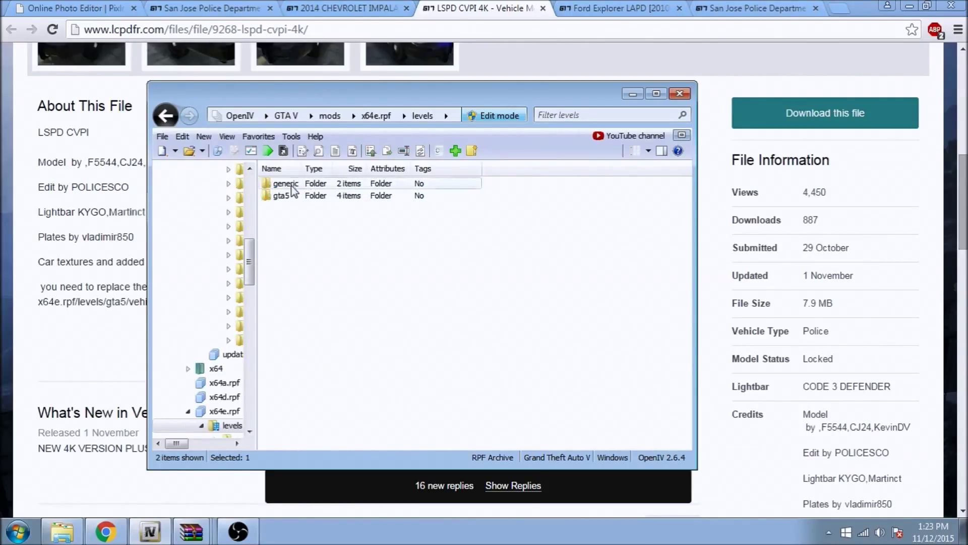
double_click(293, 197)
click(297, 224)
double_click(299, 221)
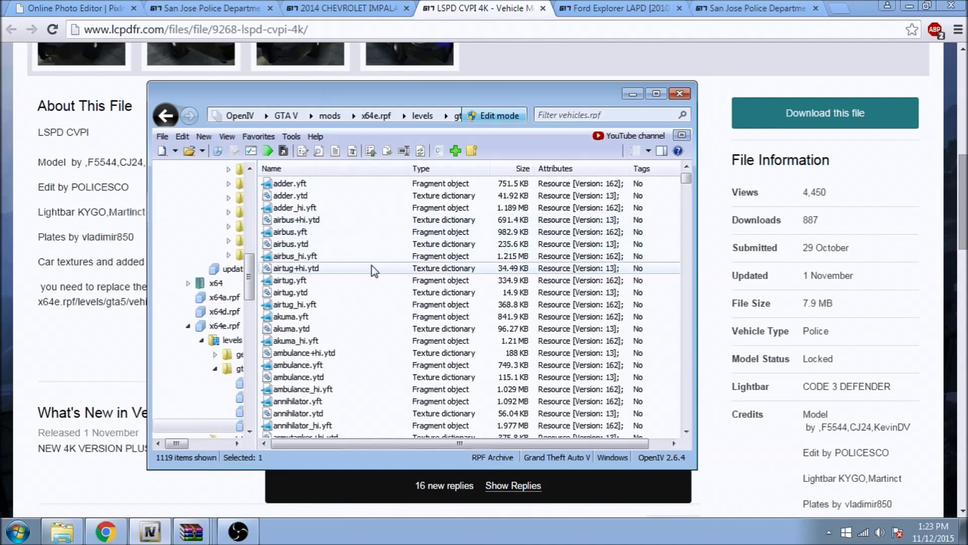
Locate the police vehicle files in vehicles.rpf by searching the file list for "police"
text(police)
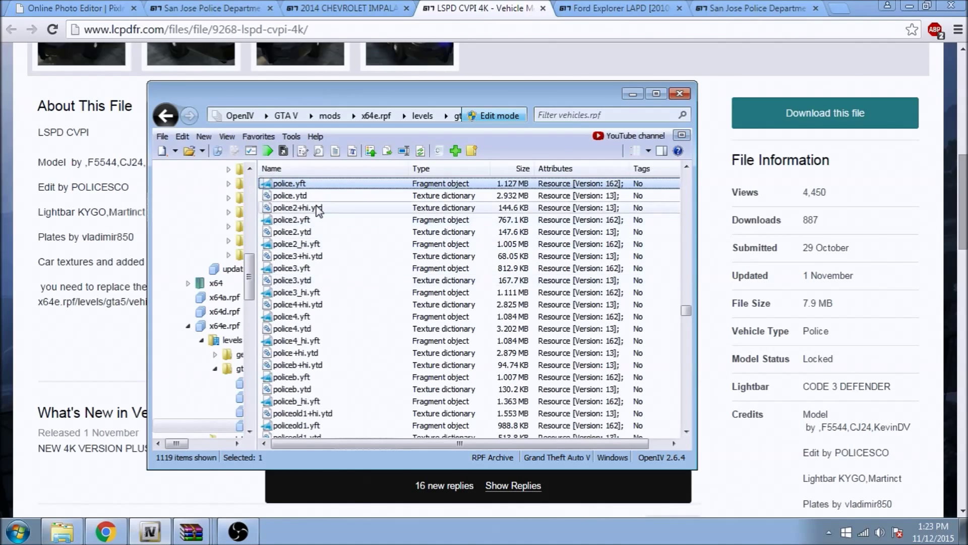
scroll(302, 217, up, 1)
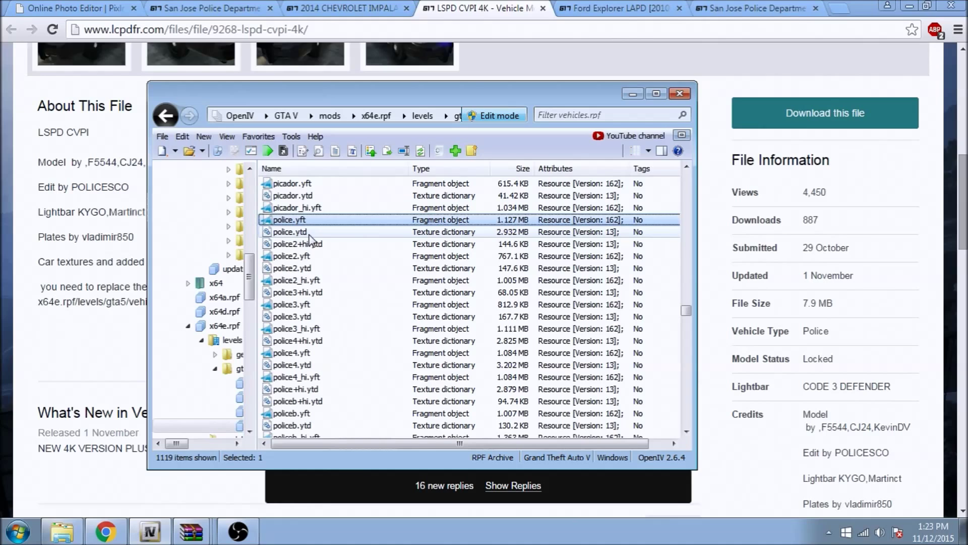
scroll(318, 302, down, 1)
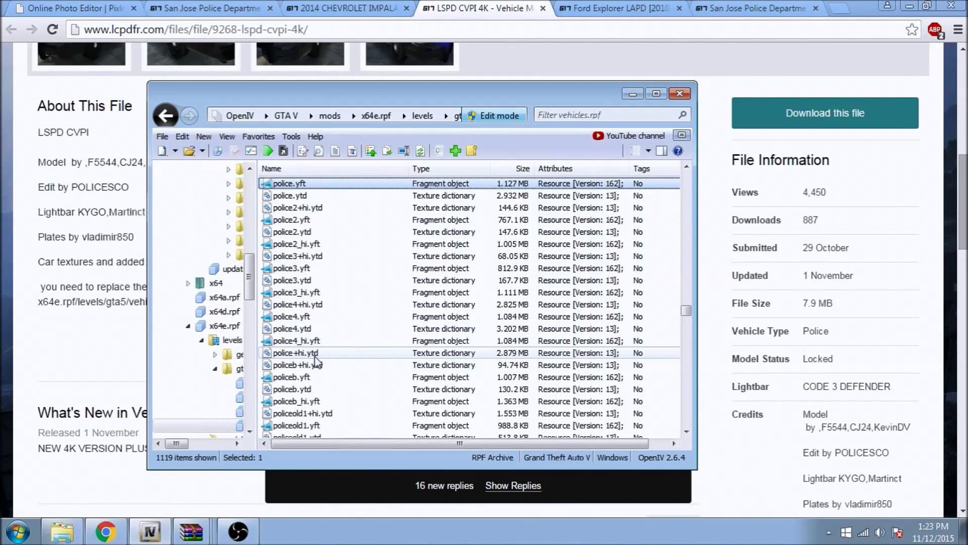
scroll(332, 364, up, 2)
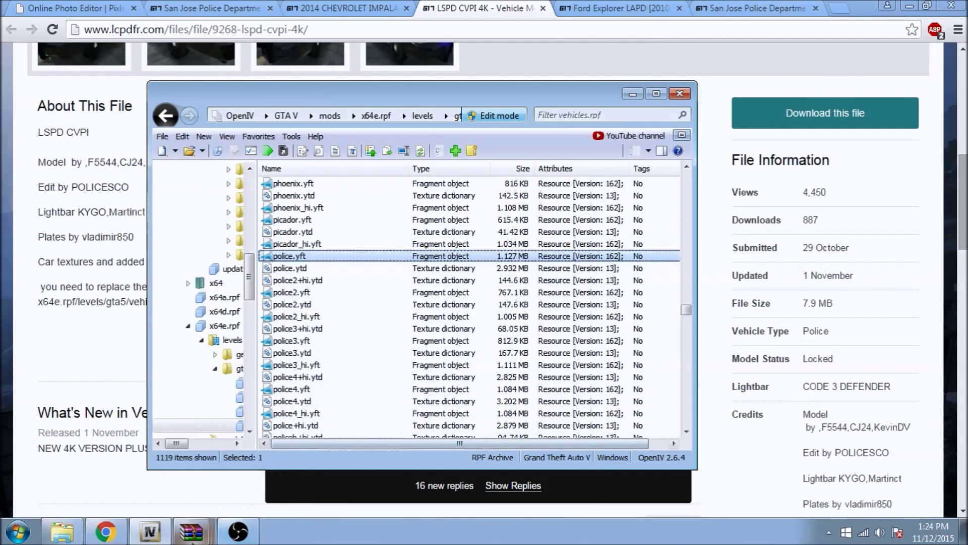
Switch to WinRAR and add police.yft, police.ytd, police_hi.yft and police+hi.ytd from the LSPD CVPI 4K archive to vehicles.rpf in OpenIV
click(197, 534)
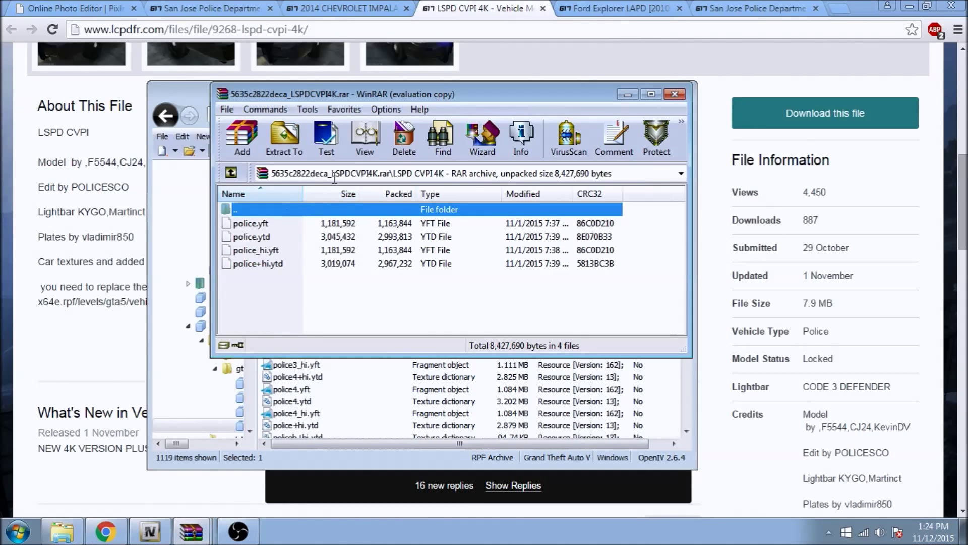
drag(423, 94, 332, 303)
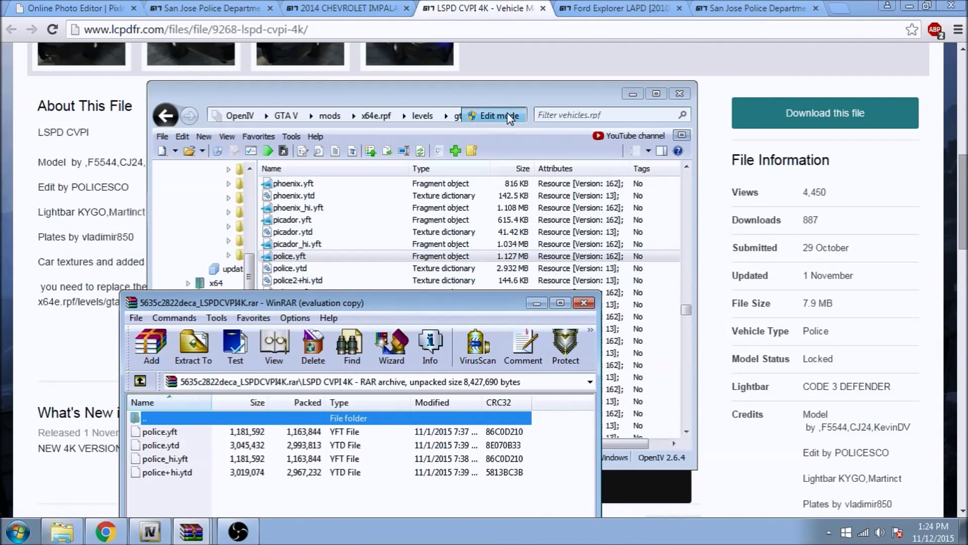
click(169, 431)
shift+click(167, 472)
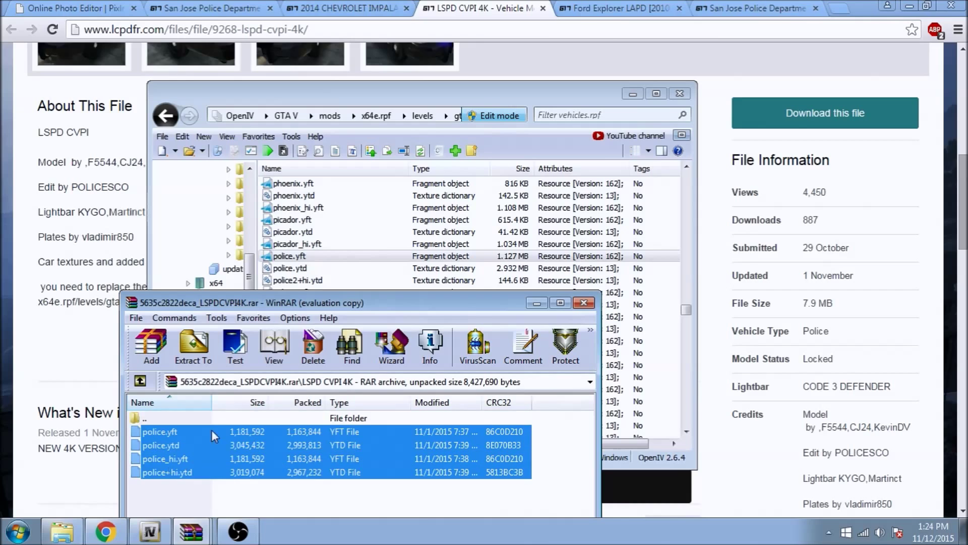
drag(336, 302, 713, 109)
drag(637, 262, 341, 265)
click(335, 270)
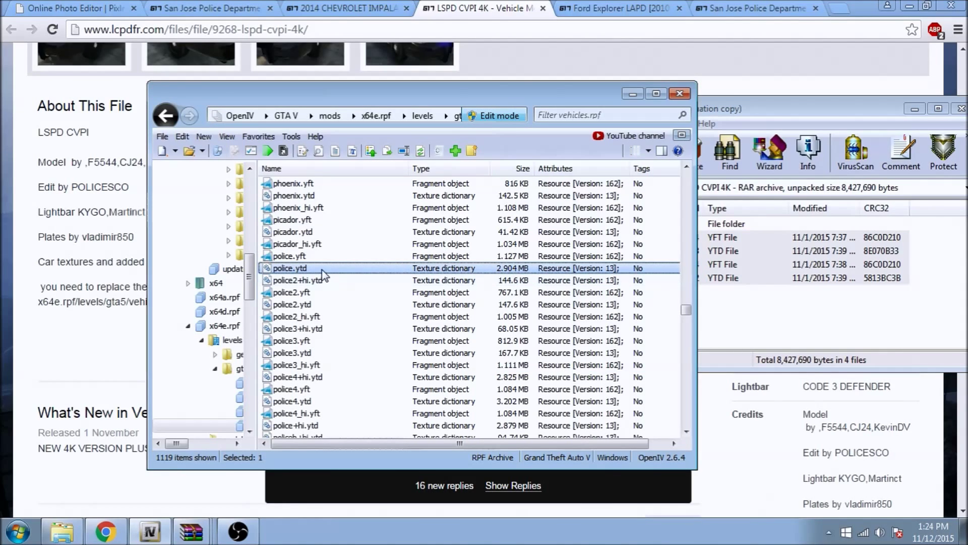
Preview the police.yft model from vehicles.rpf in the OpenIV Model Viewer and close the viewer
click(313, 258)
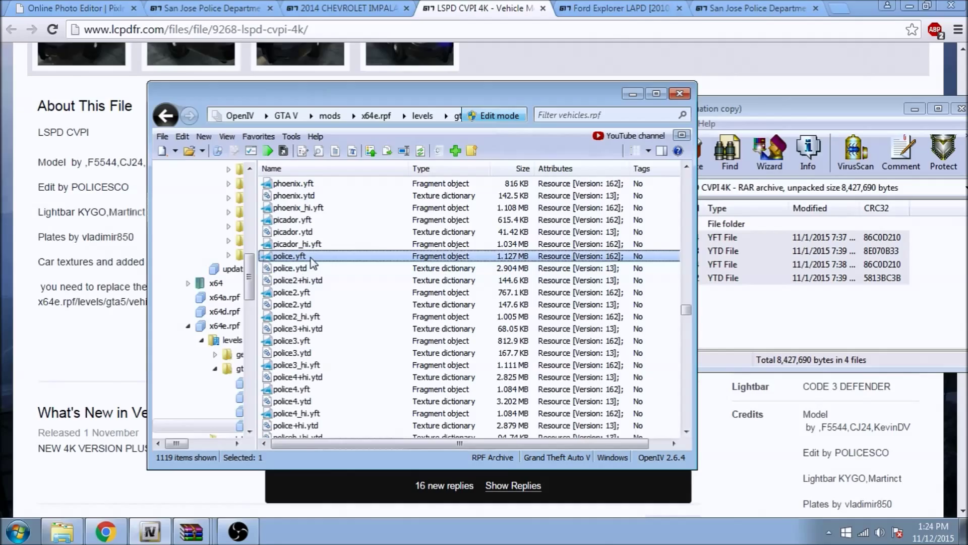
double_click(307, 259)
drag(308, 265, 232, 238)
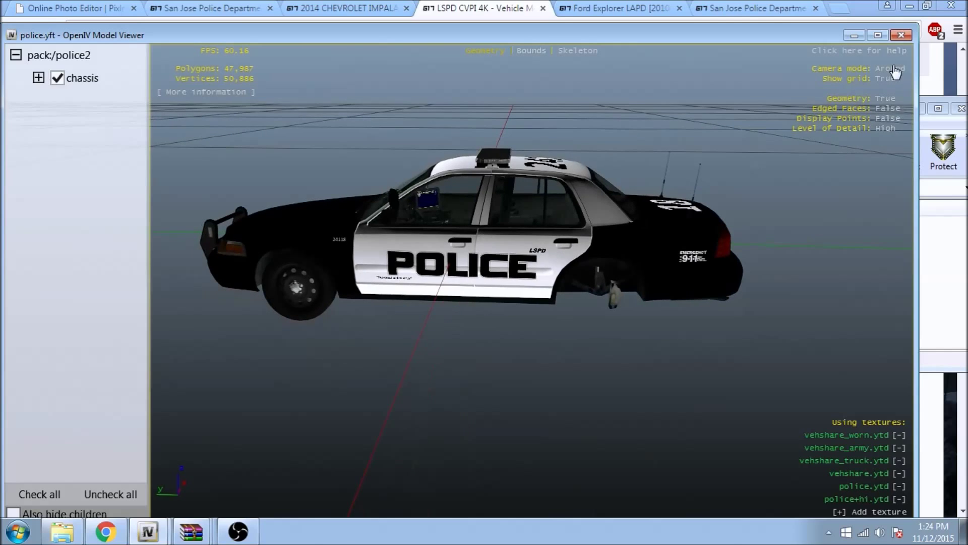
click(901, 35)
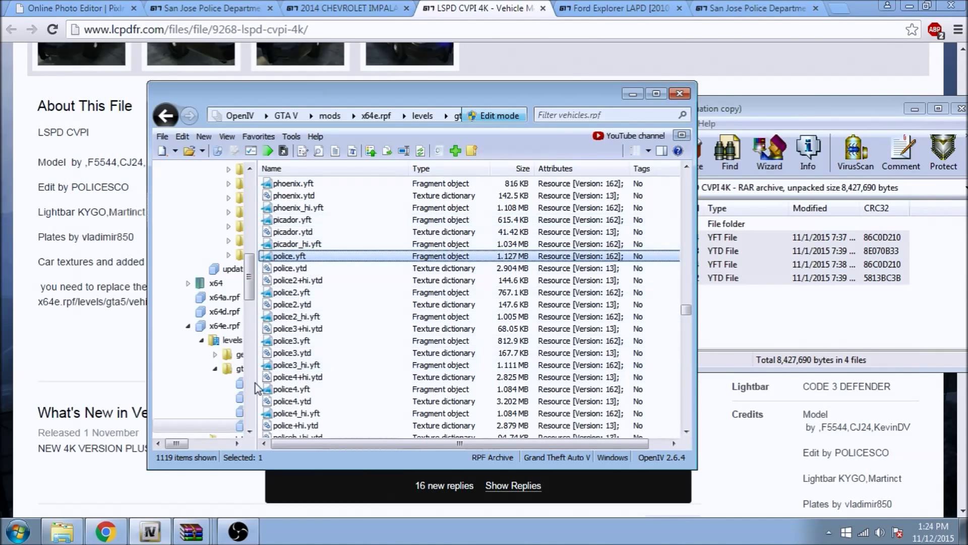
Switch to Chrome and review the model overview, included files and installation notes on the 2014 Chevrolet Impala LSPD/LSSD page
click(344, 8)
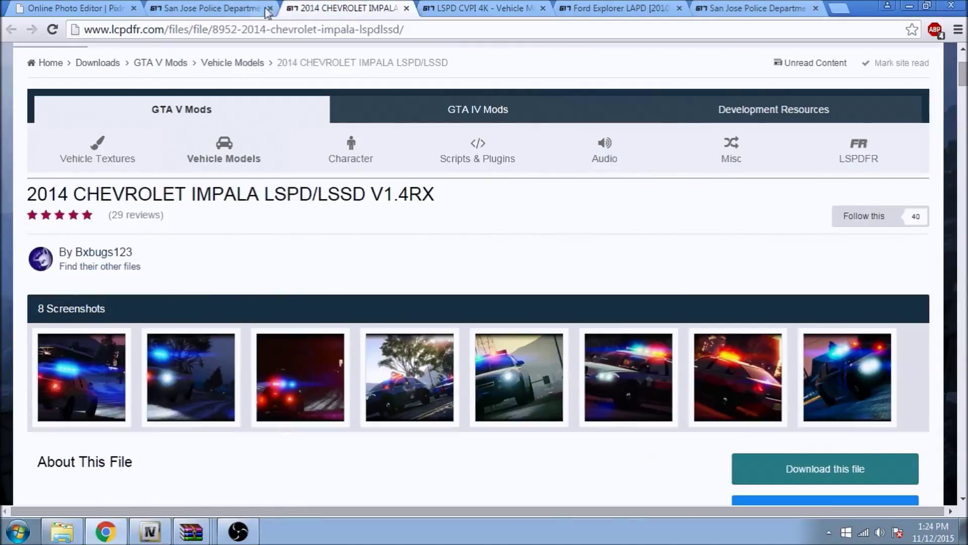
click(632, 7)
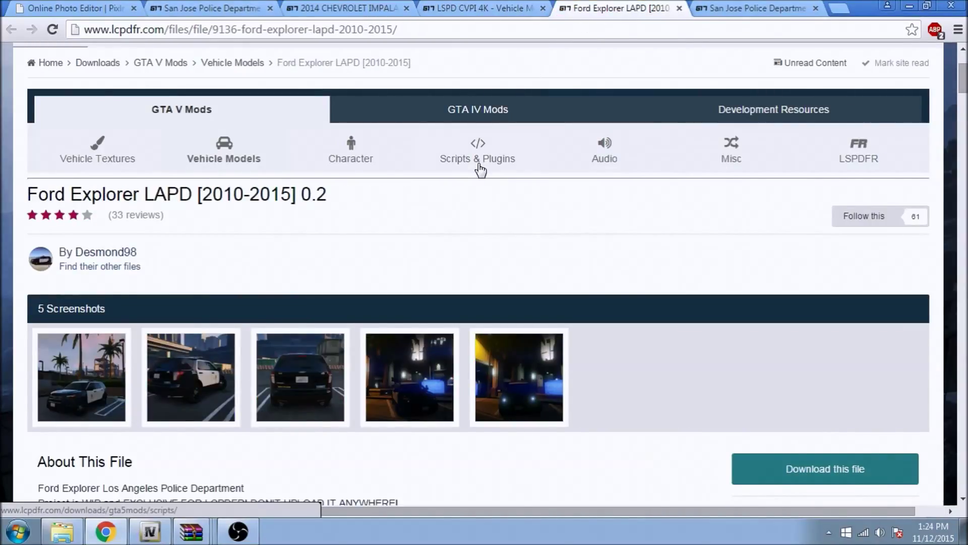
click(339, 7)
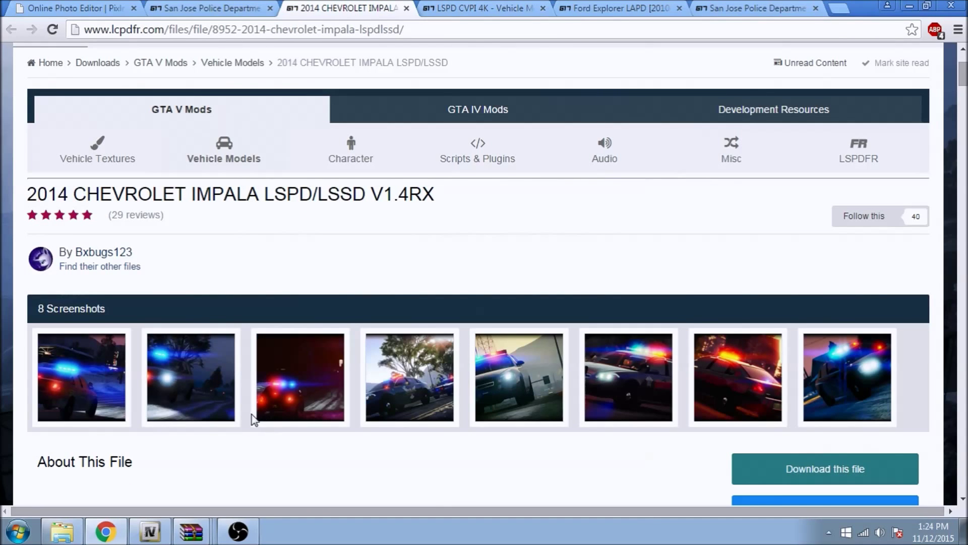
scroll(388, 224, down, 15)
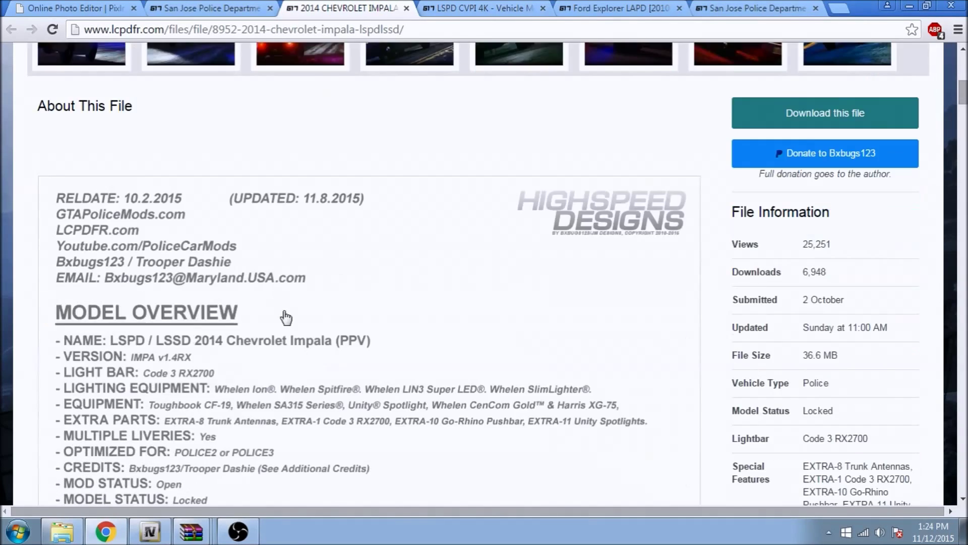
scroll(336, 393, up, 5)
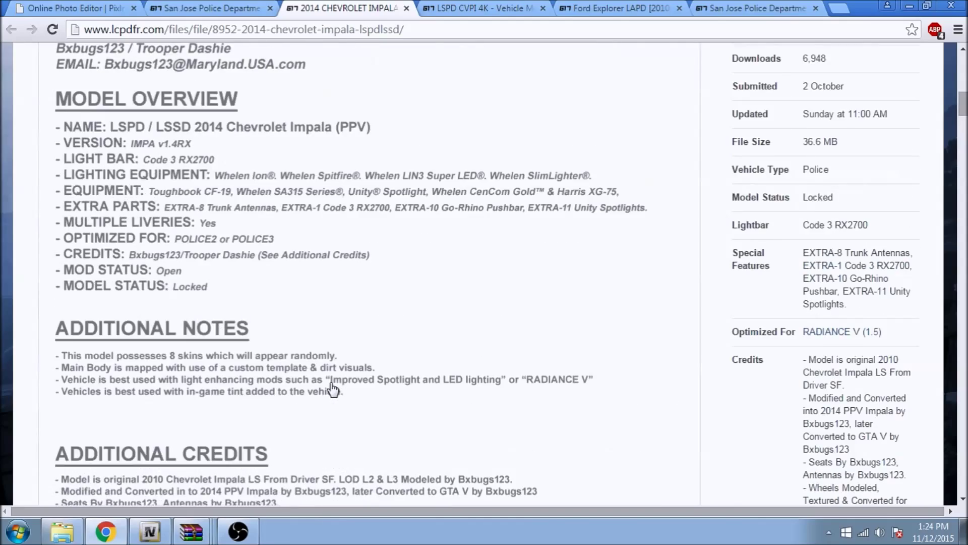
scroll(330, 380, down, 14)
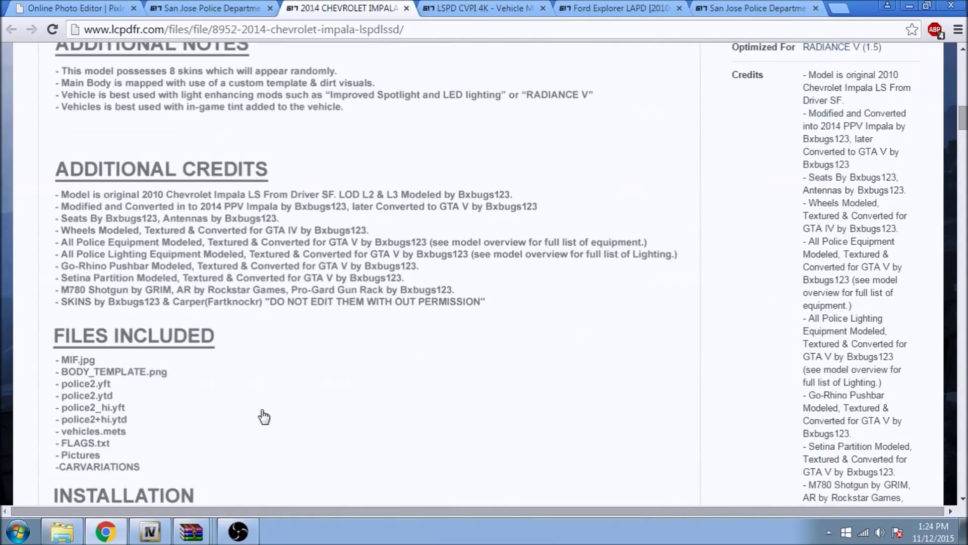
scroll(269, 406, down, 6)
scroll(288, 402, up, 12)
scroll(287, 400, up, 12)
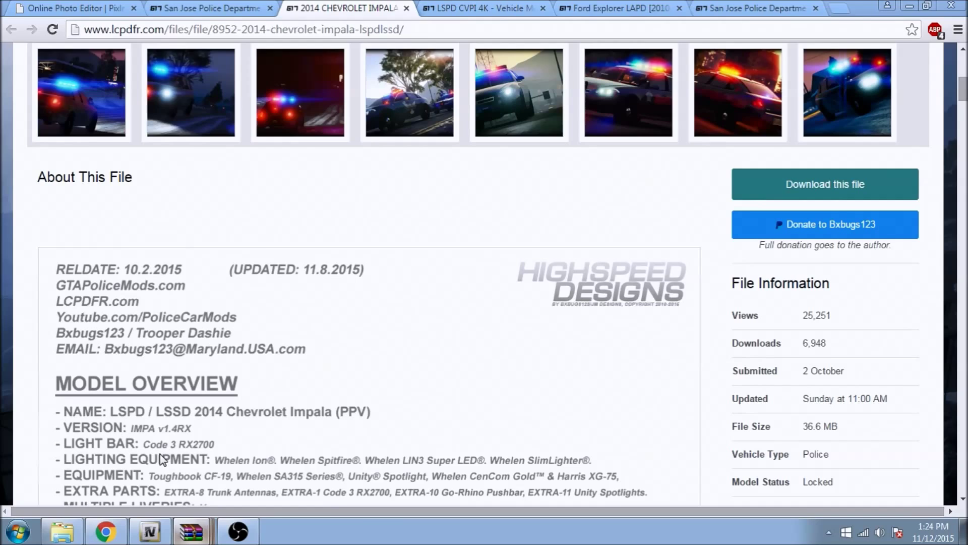
Switch to WinRAR and select the four police2 model and texture files in the Impala archive's VEHICLE FILES folder
key(alt+Tab)
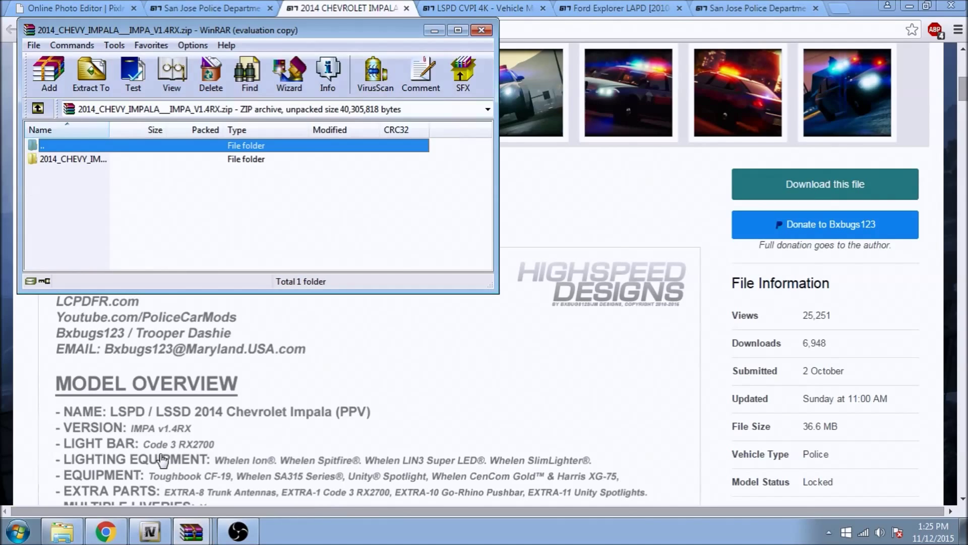
double_click(87, 160)
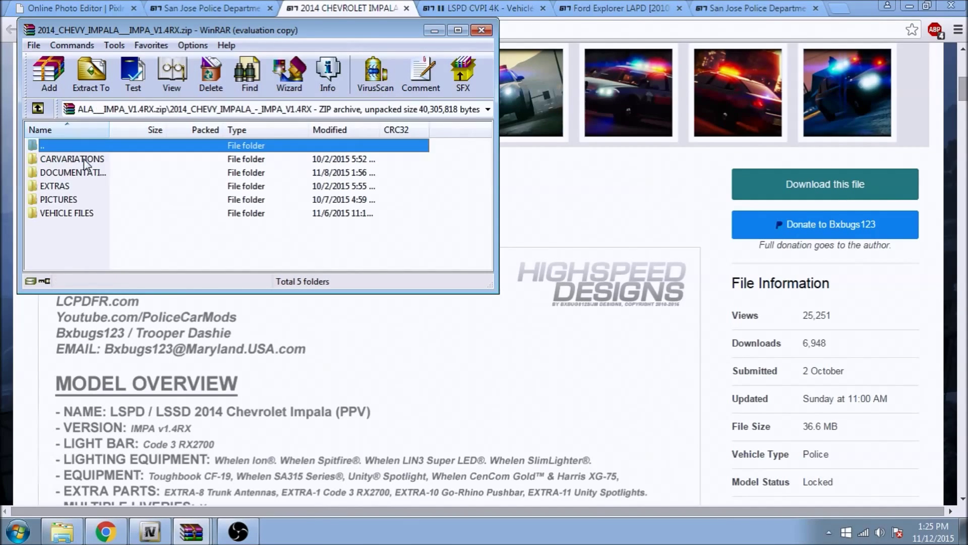
double_click(74, 172)
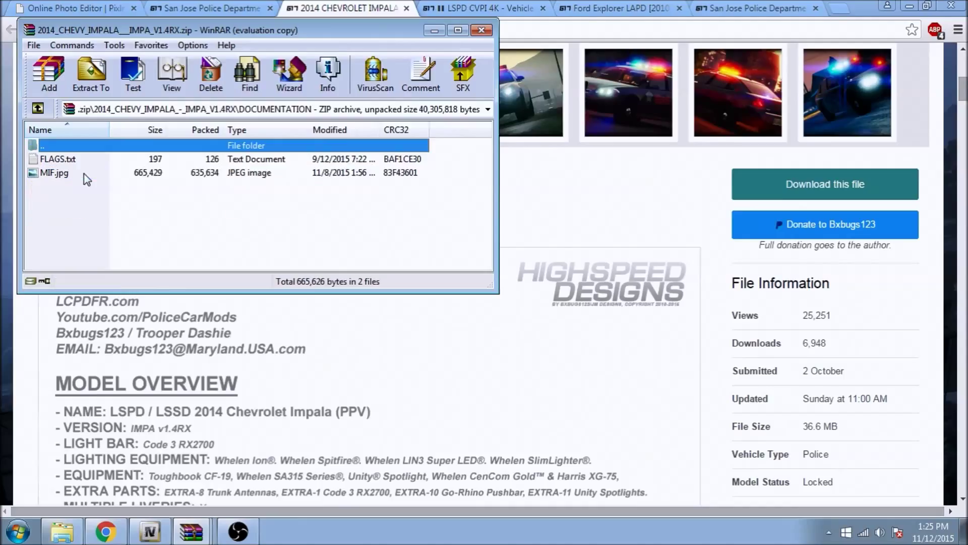
double_click(64, 146)
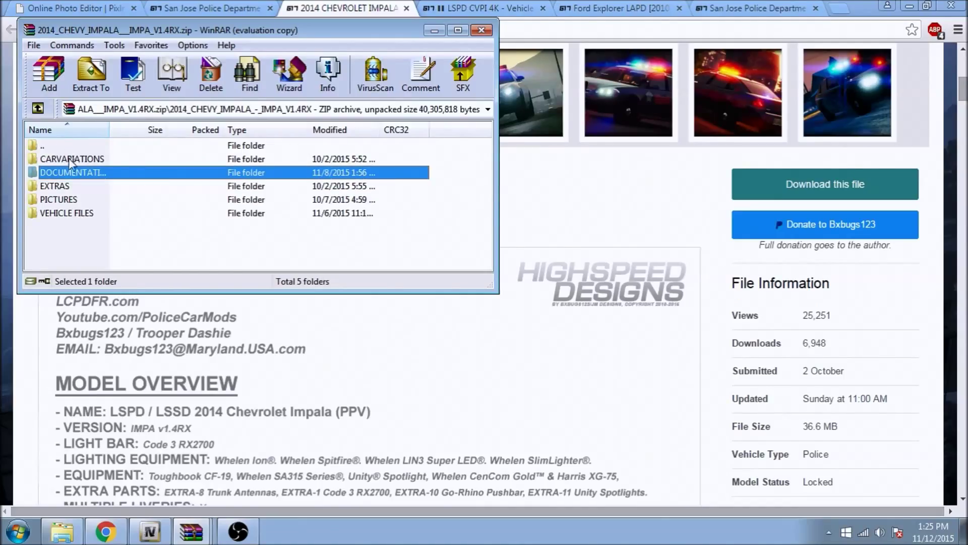
double_click(70, 214)
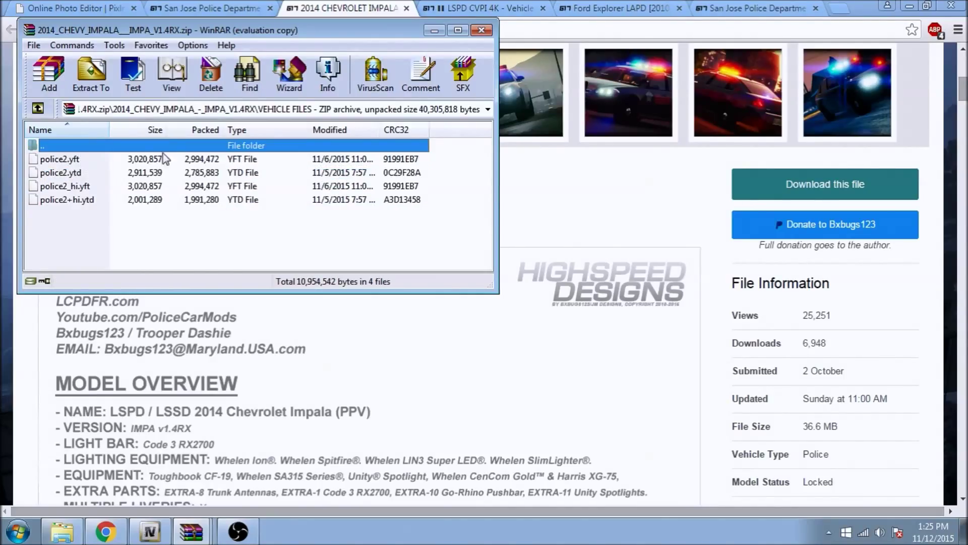
click(57, 160)
shift+click(76, 200)
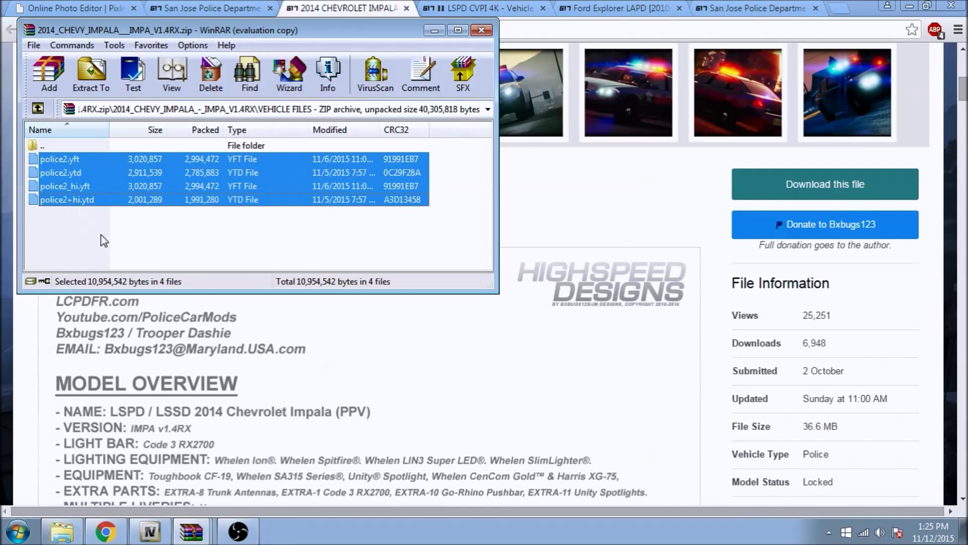
Switch to OpenIV and open the dlcpacks folder under mods, update, x64, placing the window so the archive's files stay reachable
click(150, 532)
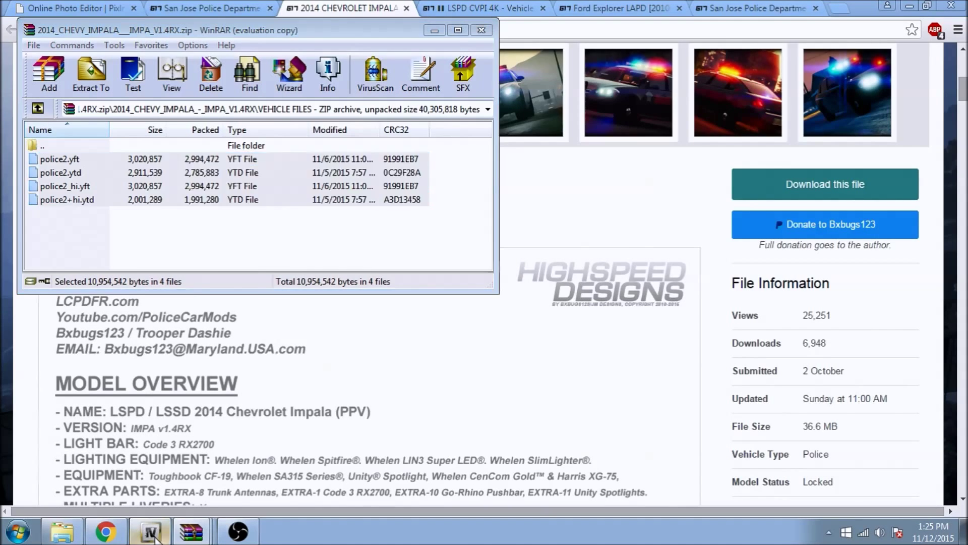
click(330, 115)
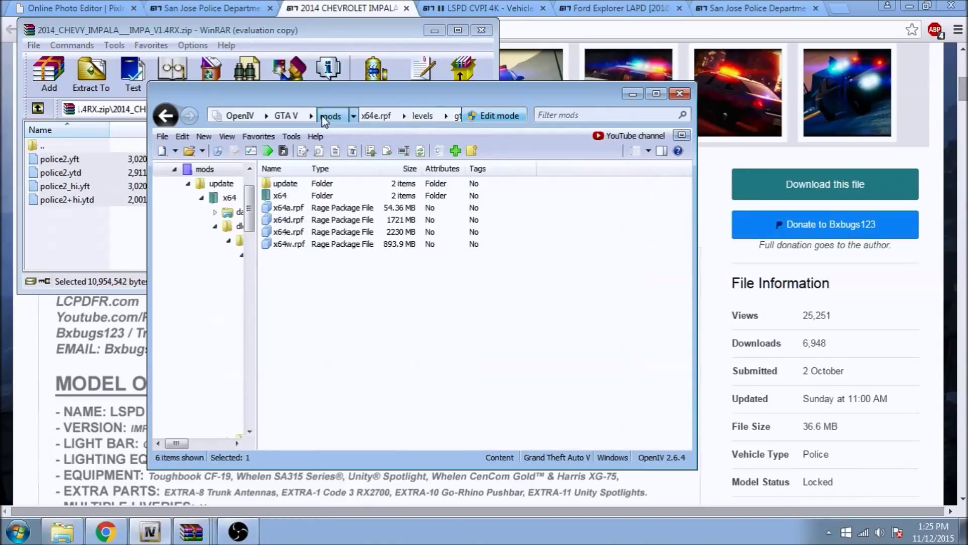
double_click(285, 184)
double_click(281, 183)
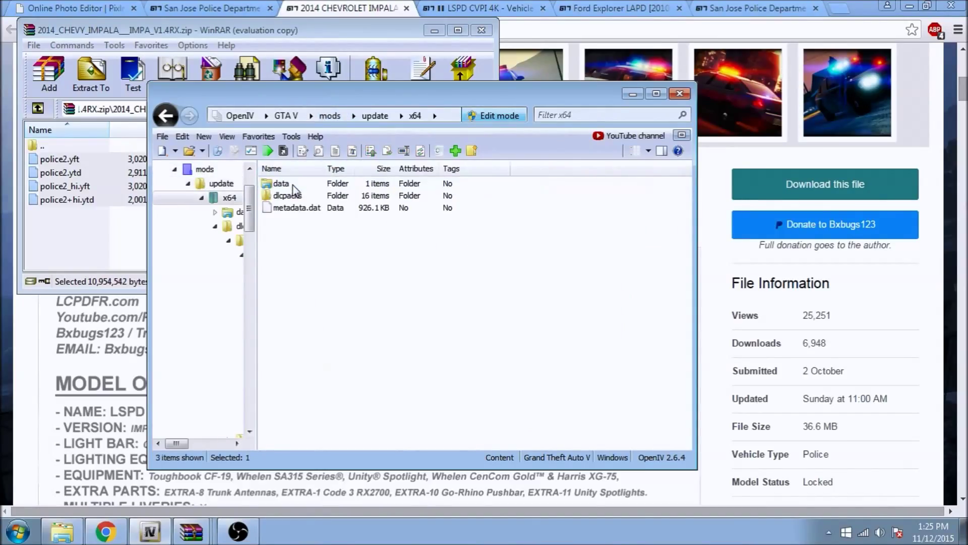
double_click(294, 195)
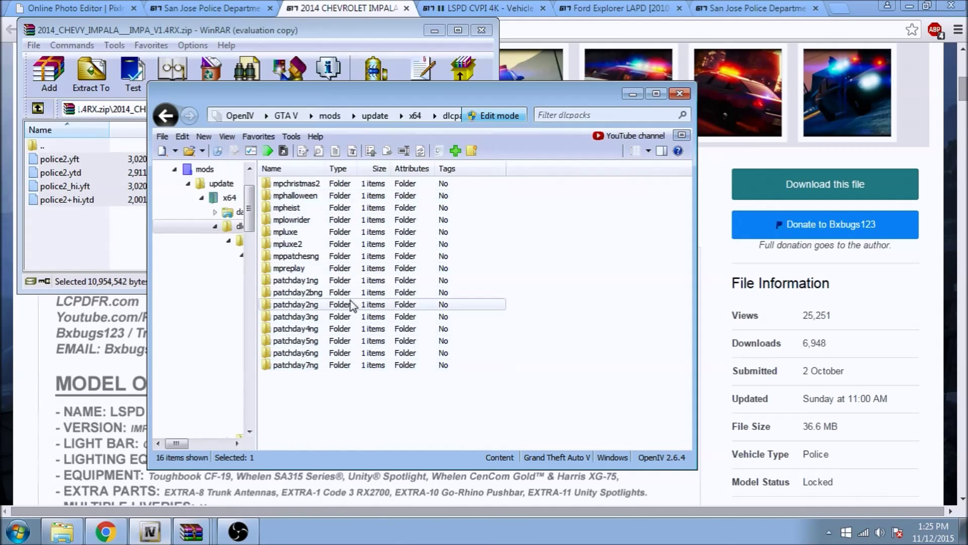
drag(381, 106, 444, 105)
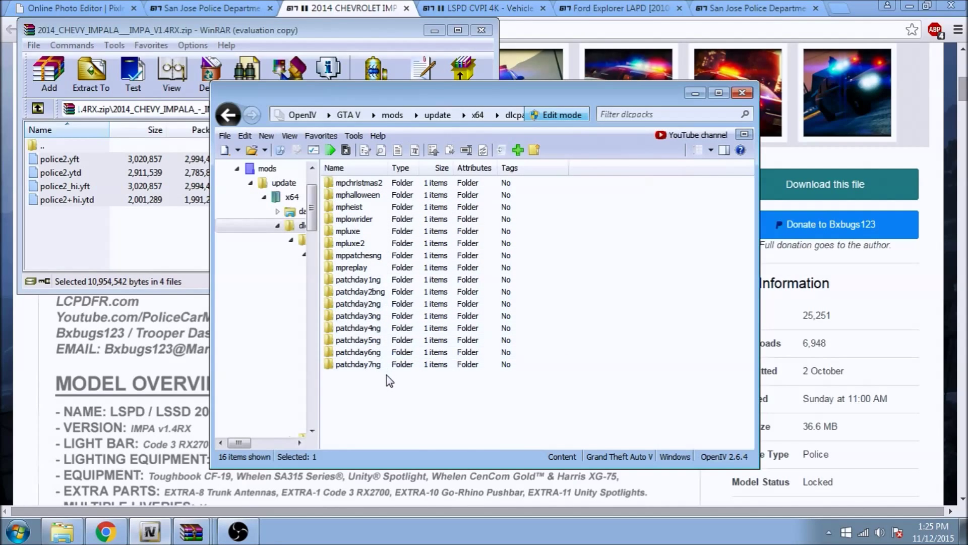
double_click(369, 318)
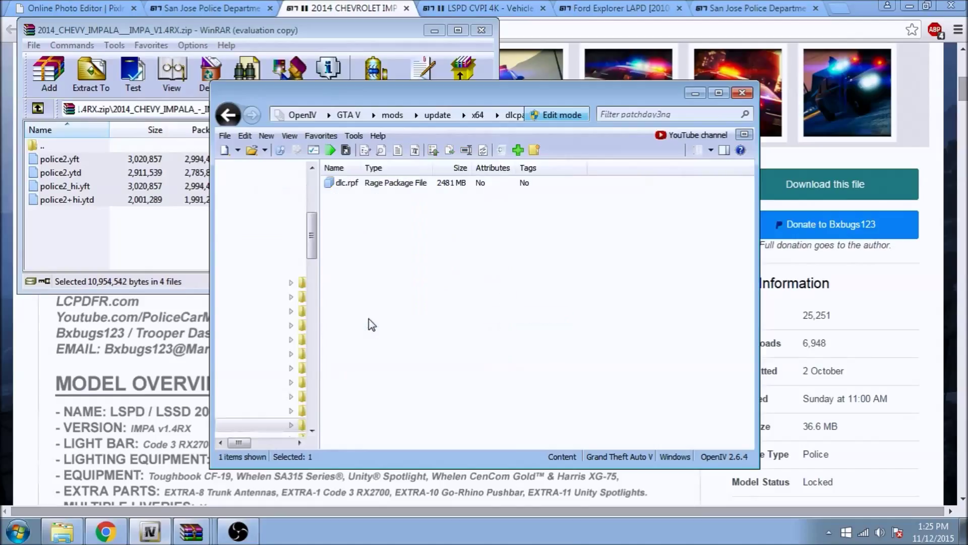
double_click(347, 183)
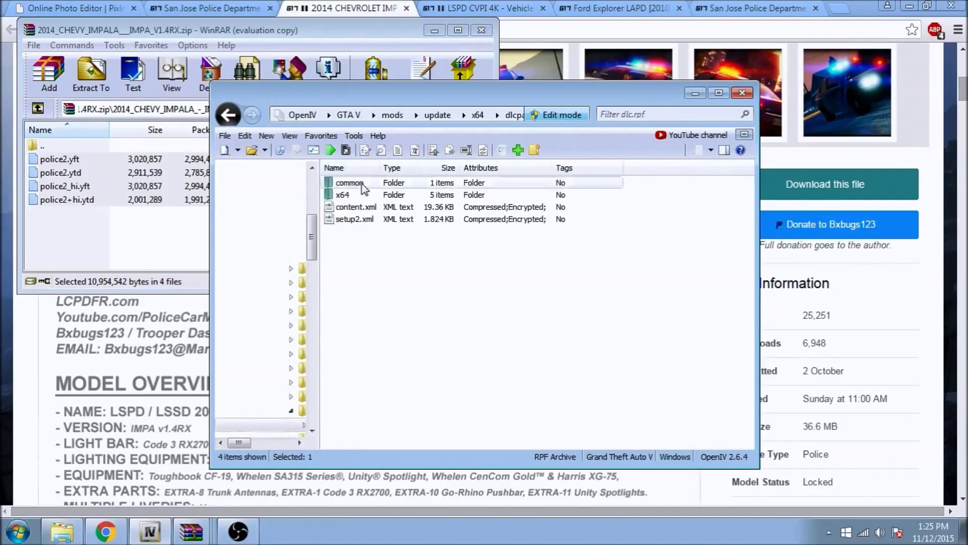
click(229, 116)
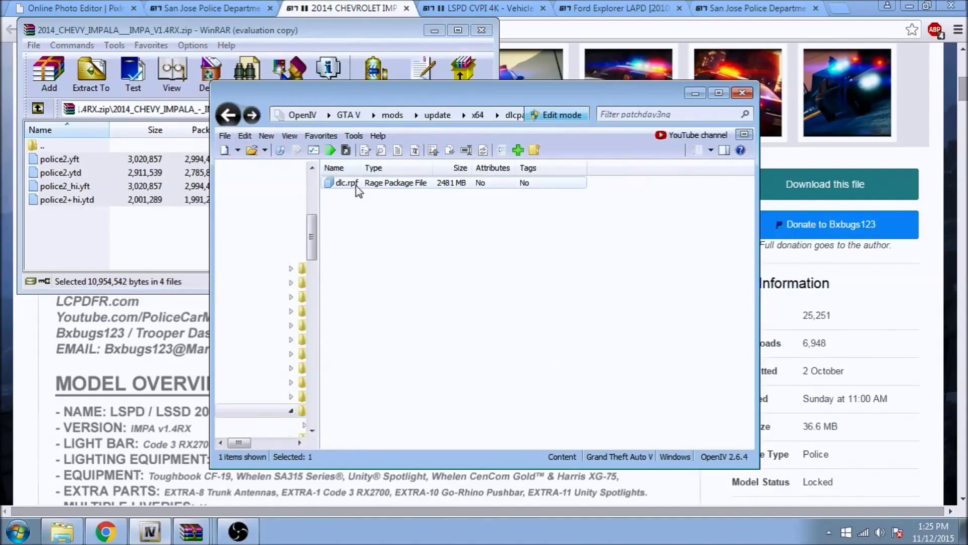
click(228, 115)
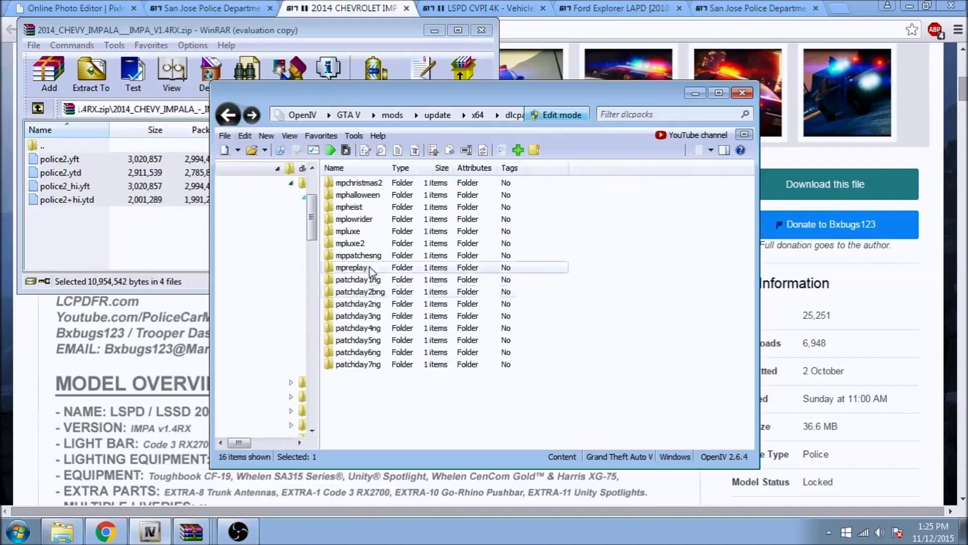
Open vehicles.rpf under patchday3ng, dlc.rpf, x64, levels, gta5 and find the police2 files in its list
double_click(378, 317)
double_click(349, 185)
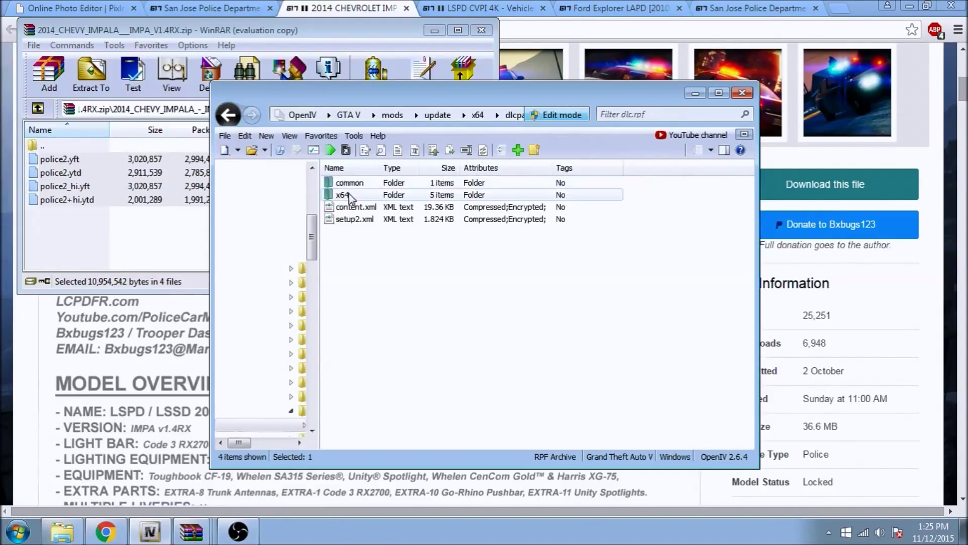
double_click(348, 195)
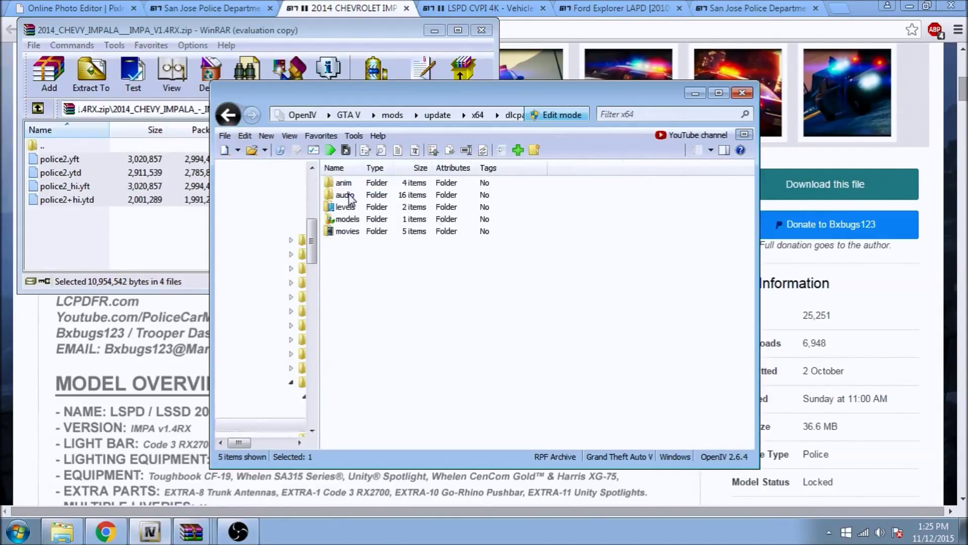
click(360, 221)
click(355, 208)
double_click(352, 211)
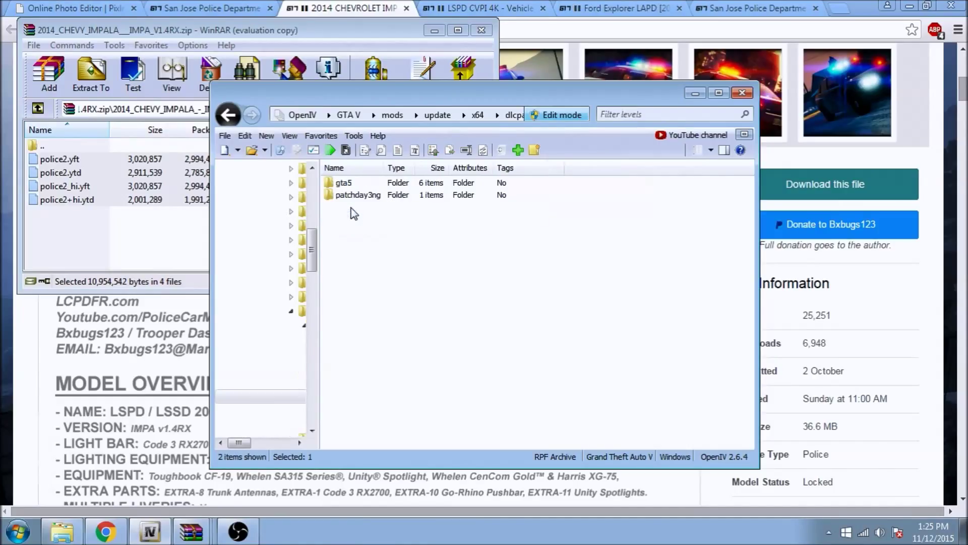
double_click(348, 183)
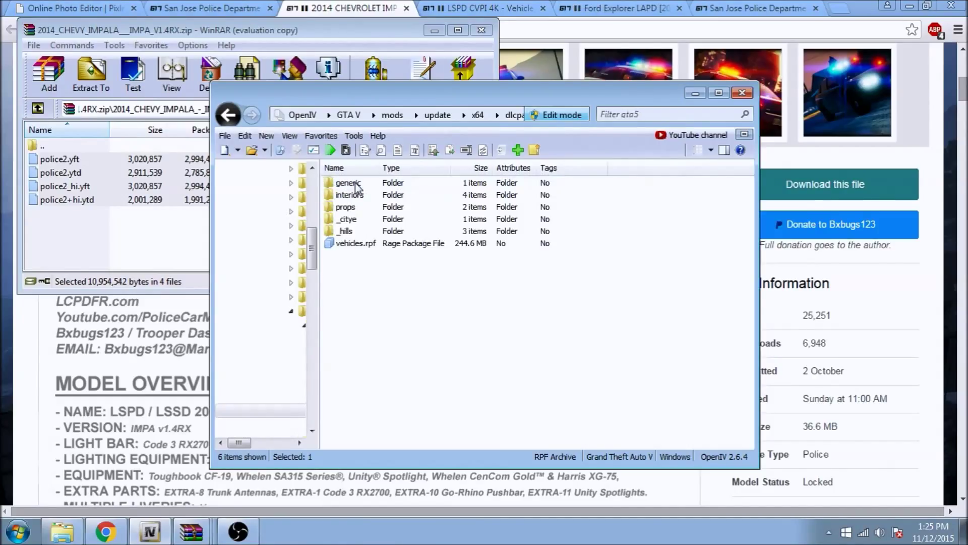
double_click(360, 243)
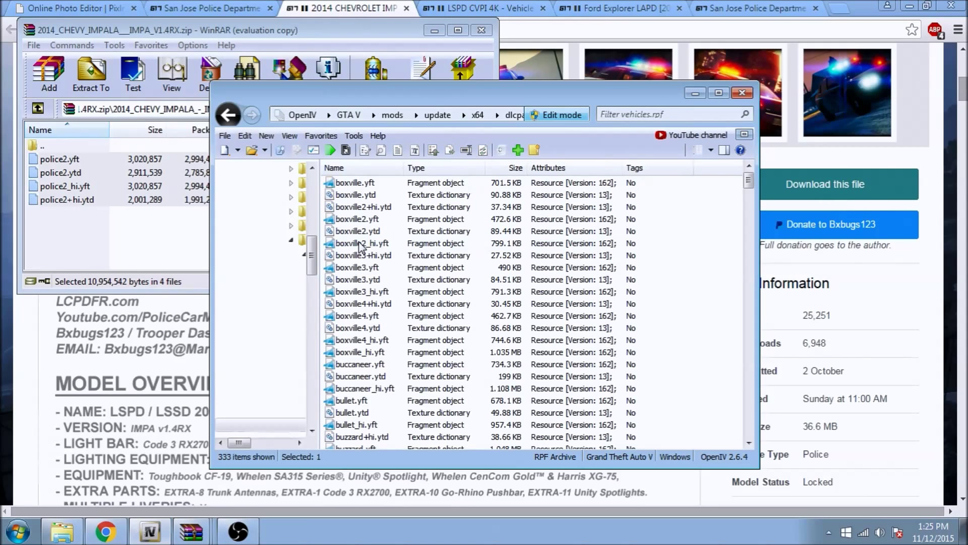
text(police2)
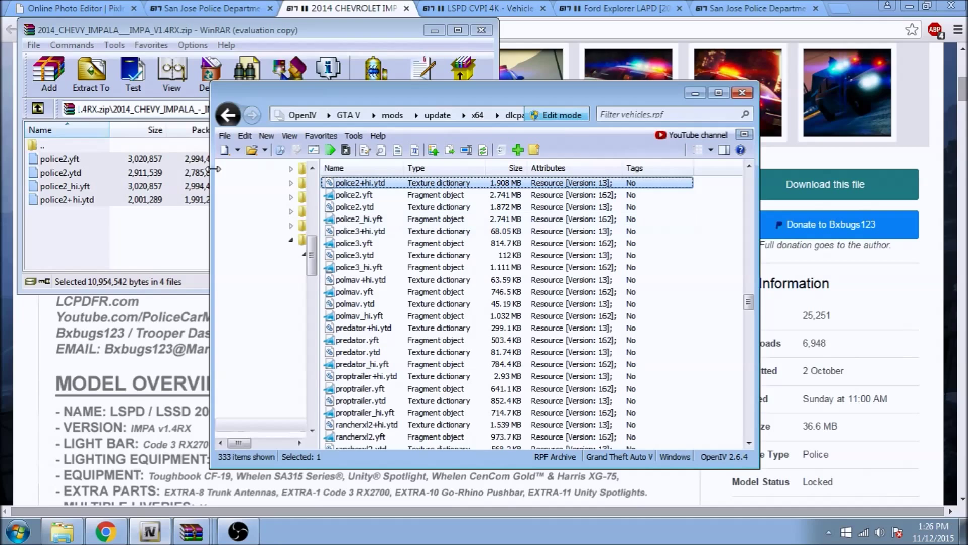
Copy the four selected police2 files from the Impala archive into patchday3ng's vehicles.rpf, replacing the originals
drag(62, 187, 440, 251)
drag(627, 253, 626, 255)
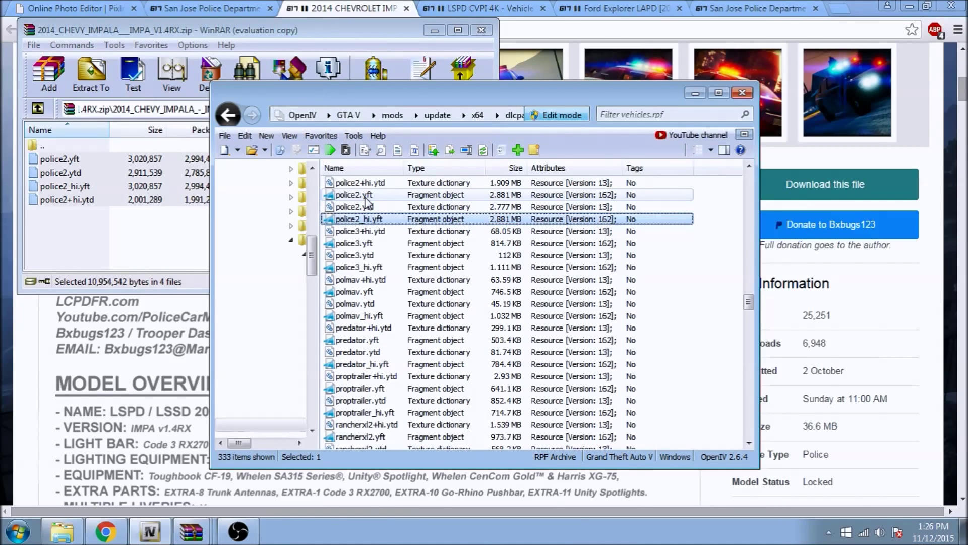
click(367, 197)
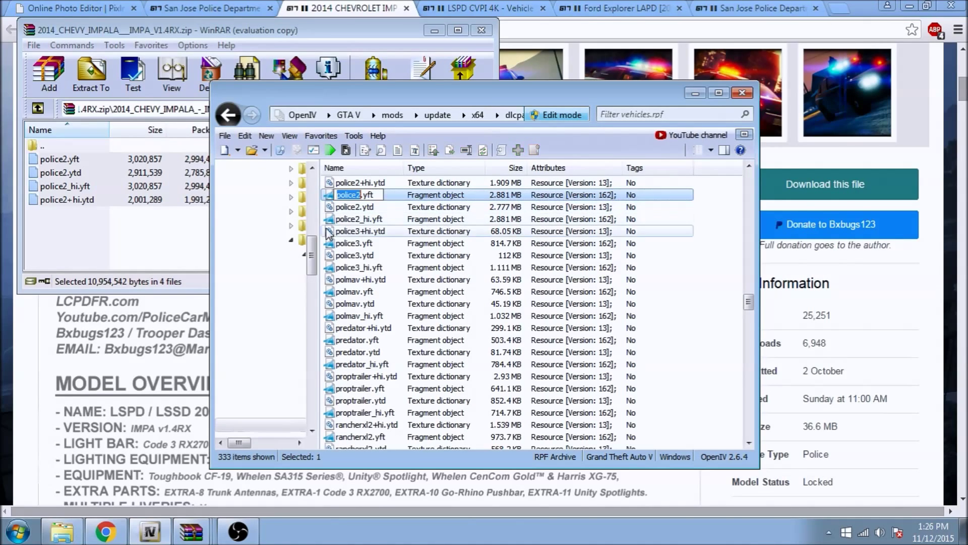
click(361, 244)
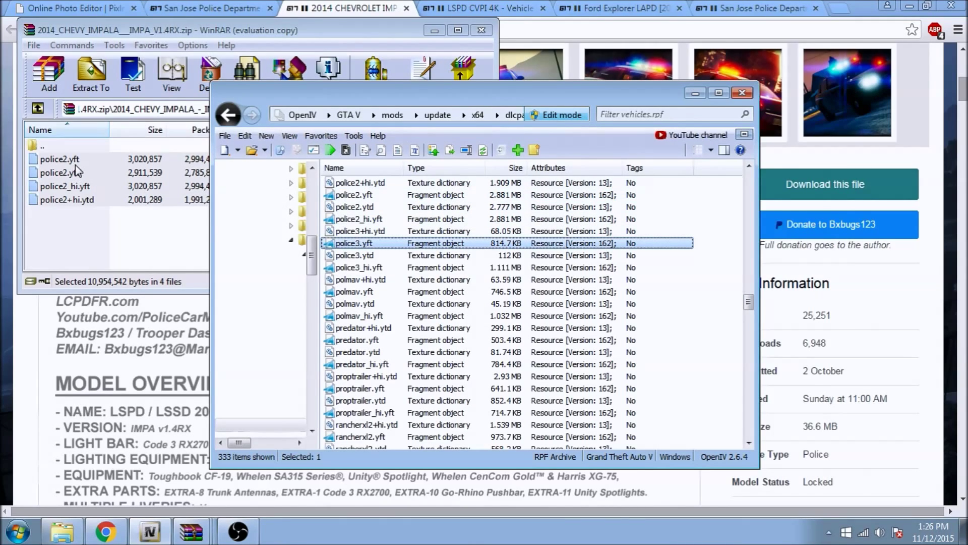
Switch to Chrome's Ford Explorer LAPD page and, in WinRAR, open the Ford Explorer LAPD [2010-2015] folder inside its archive alongside OpenIV
click(620, 7)
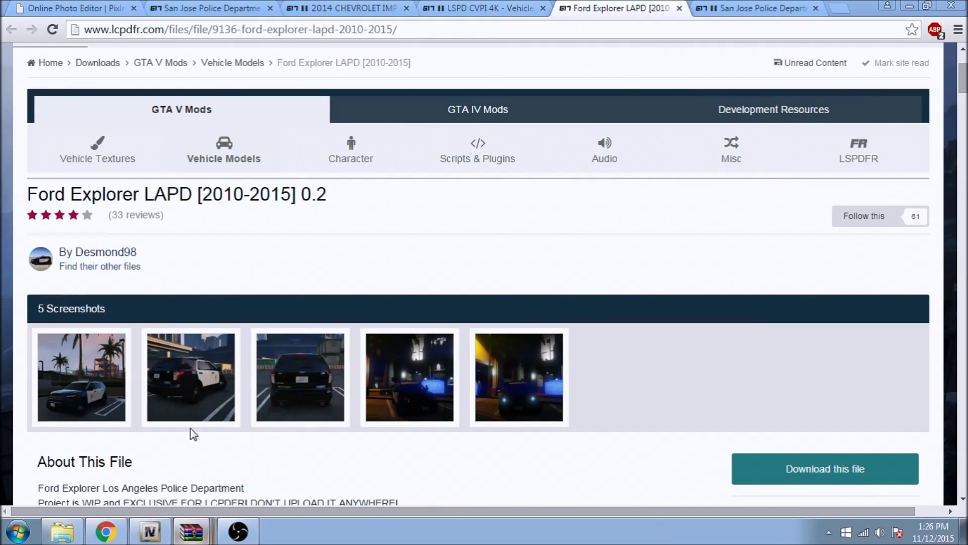
key(alt+Tab)
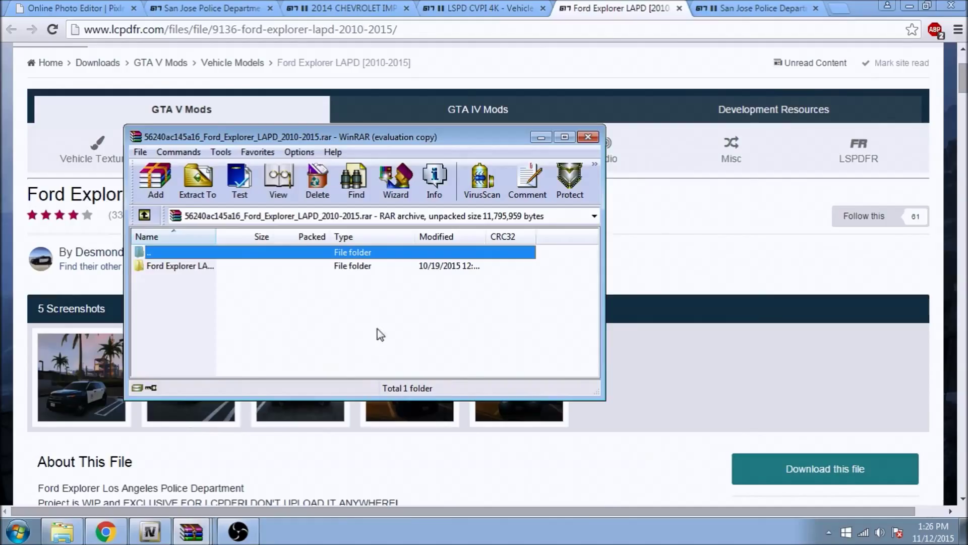
double_click(167, 269)
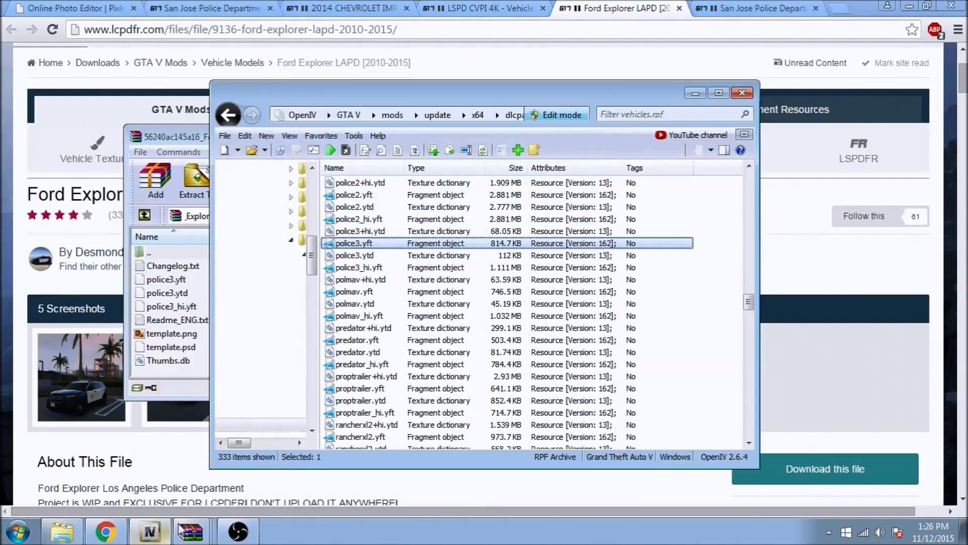
click(149, 531)
Open Readme_ENG.txt from the Explorer archive, read its Installing section for the vehicles.rpf path, and minimize Notepad and WinRAR
double_click(179, 320)
scroll(207, 328, down, 2)
scroll(208, 328, down, 12)
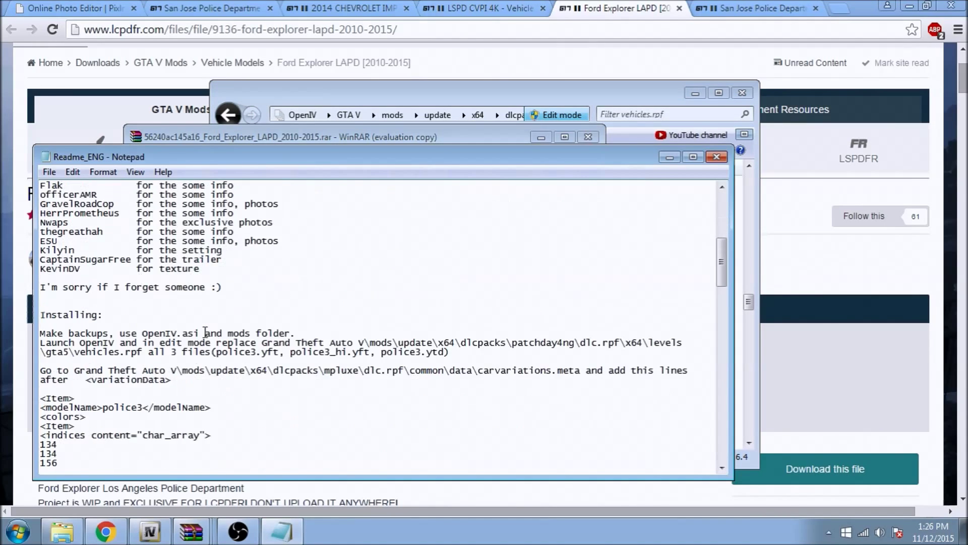
scroll(205, 334, up, 10)
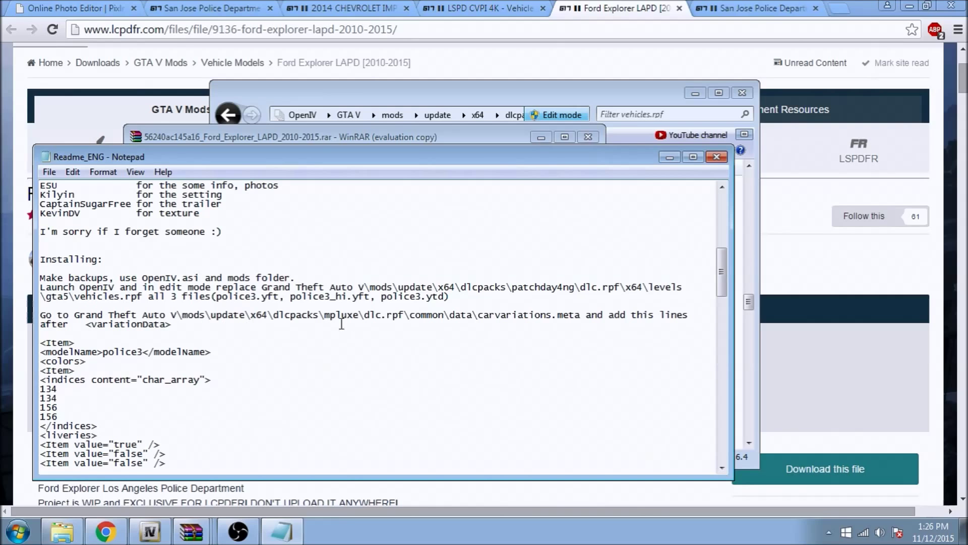
scroll(323, 313, up, 2)
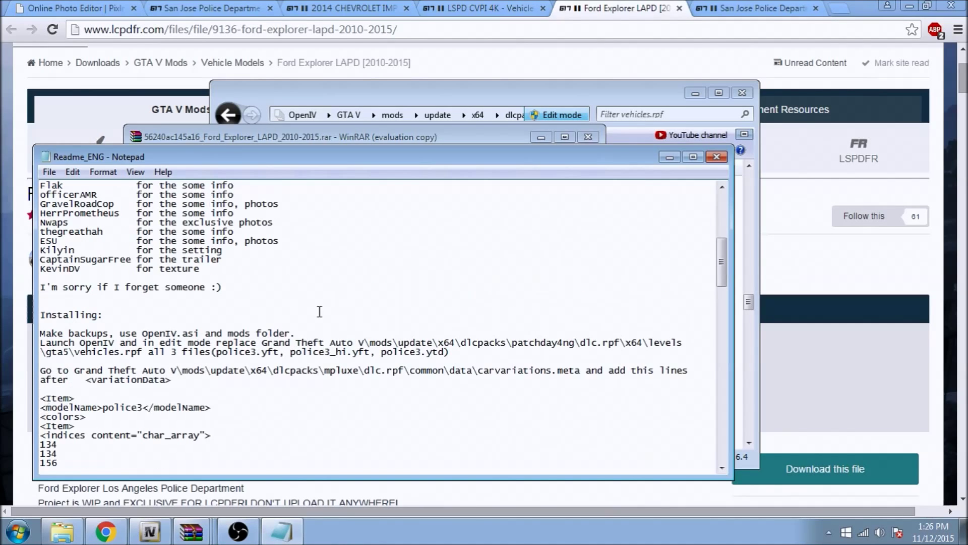
scroll(186, 365, up, 3)
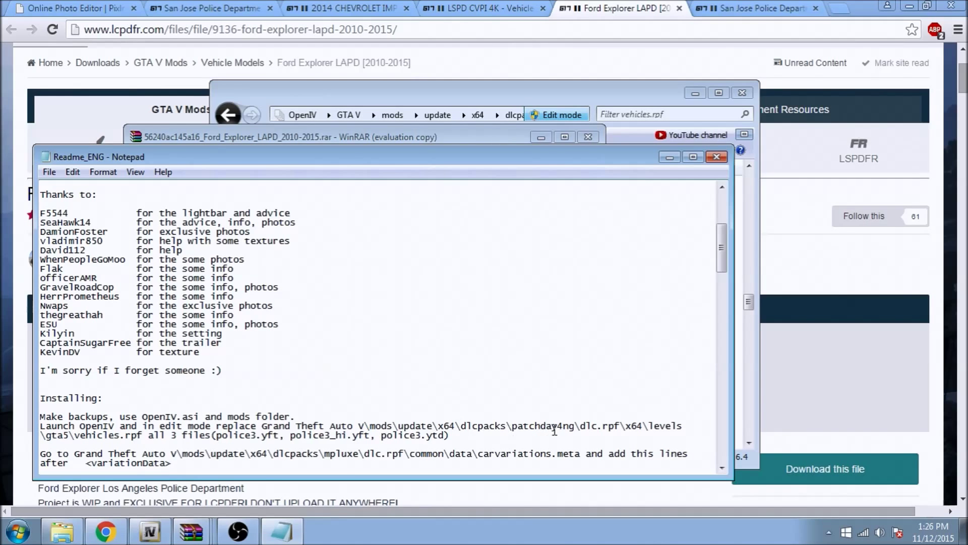
double_click(566, 428)
click(670, 156)
click(541, 137)
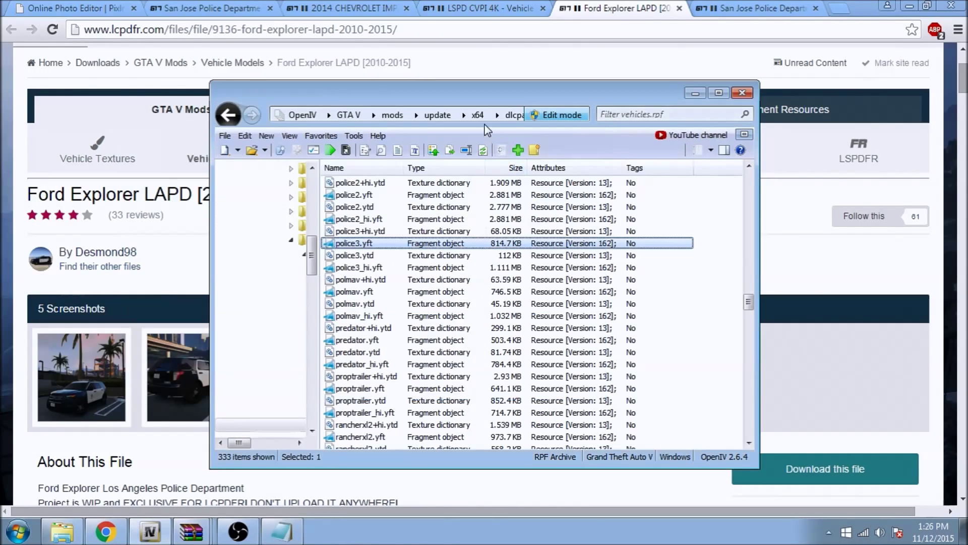
Return to the dlcpacks folder under mods, update, x64 in OpenIV
click(516, 113)
click(393, 114)
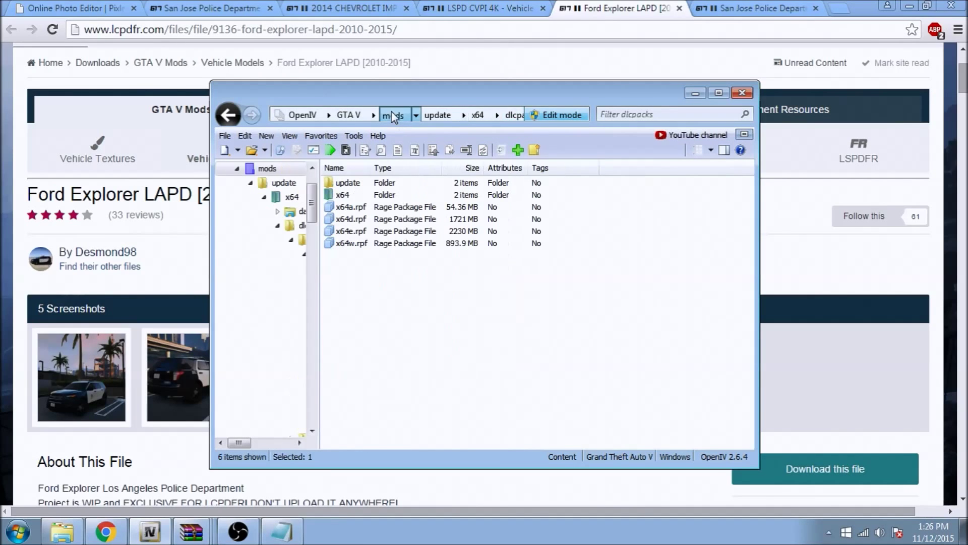
double_click(353, 184)
double_click(353, 184)
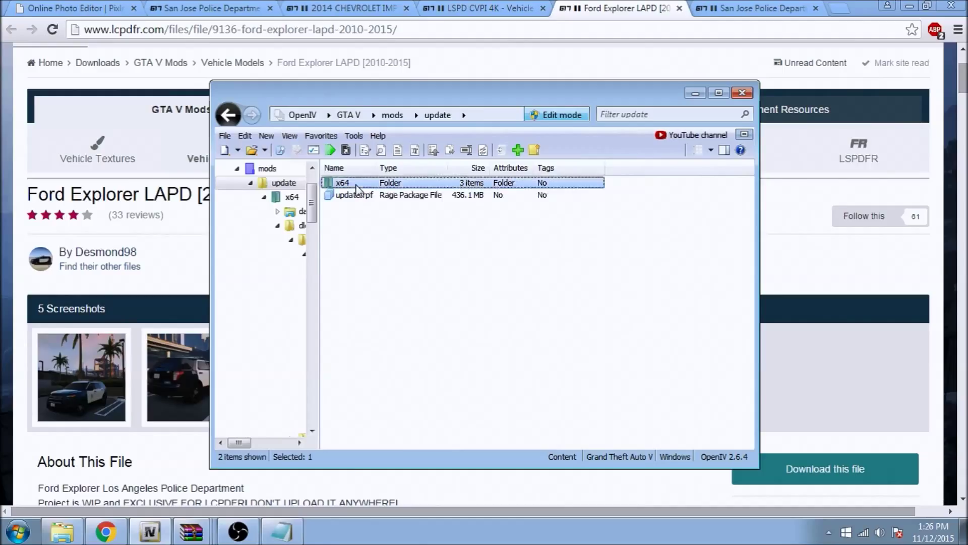
click(359, 197)
double_click(359, 197)
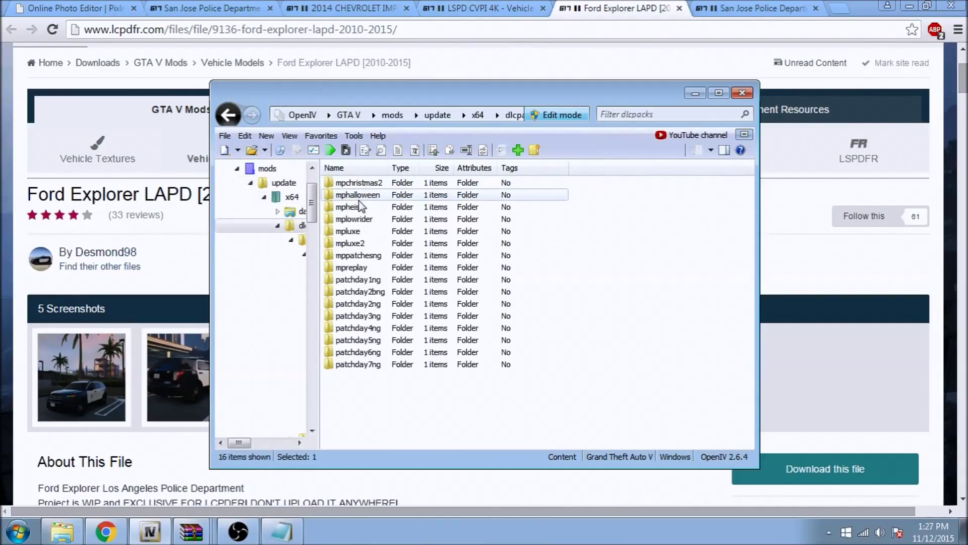
Open vehicles.rpf under patchday4ng, dlc.rpf, x64, levels, gta5 and find the police3 files in its list
double_click(368, 332)
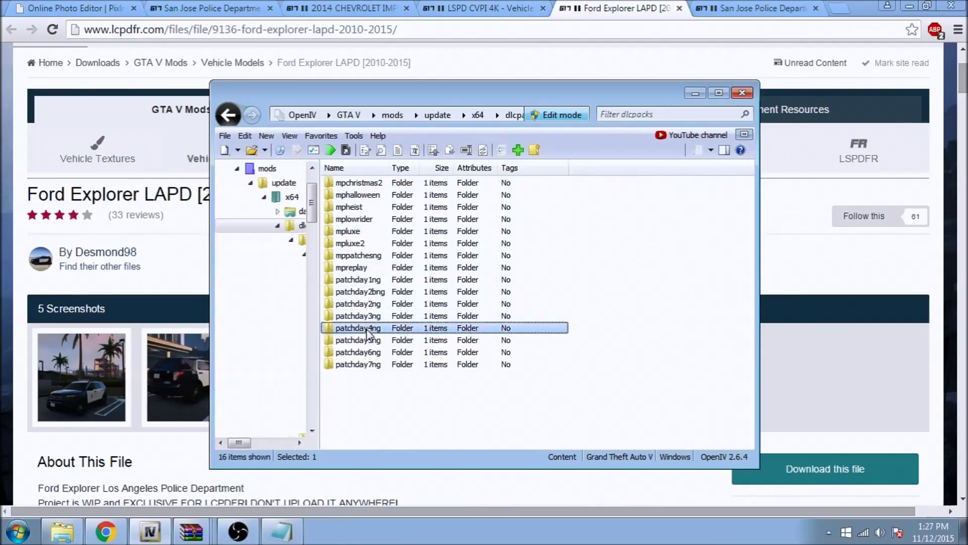
click(353, 186)
double_click(353, 184)
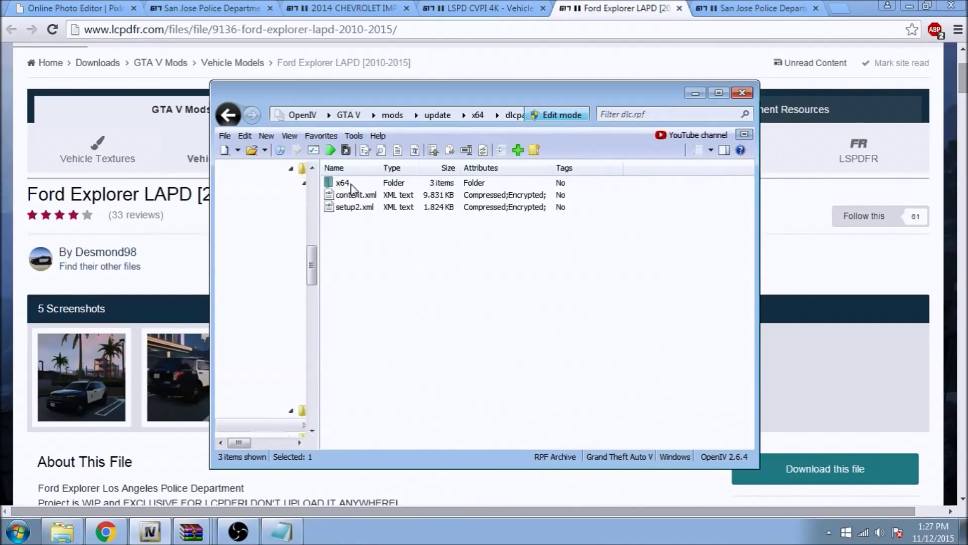
double_click(353, 185)
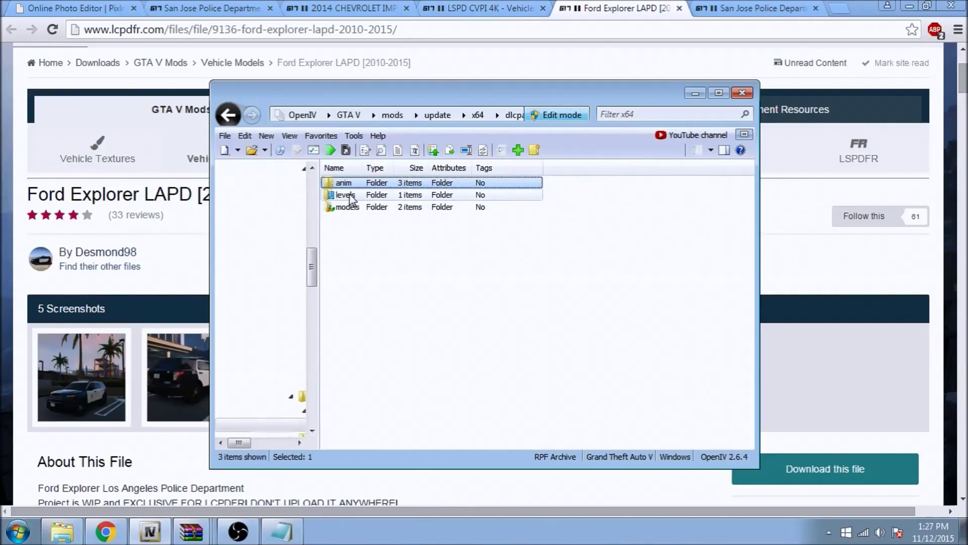
double_click(350, 197)
double_click(347, 185)
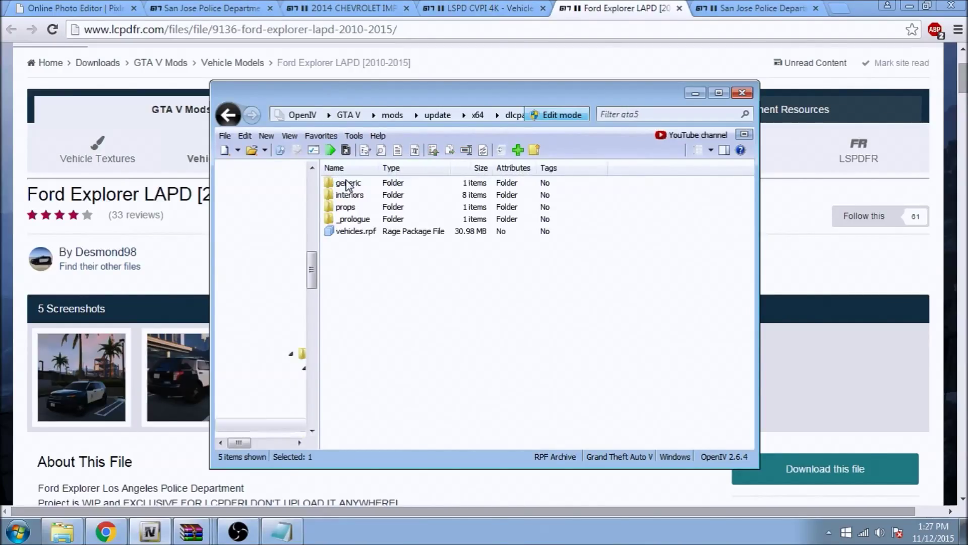
double_click(356, 231)
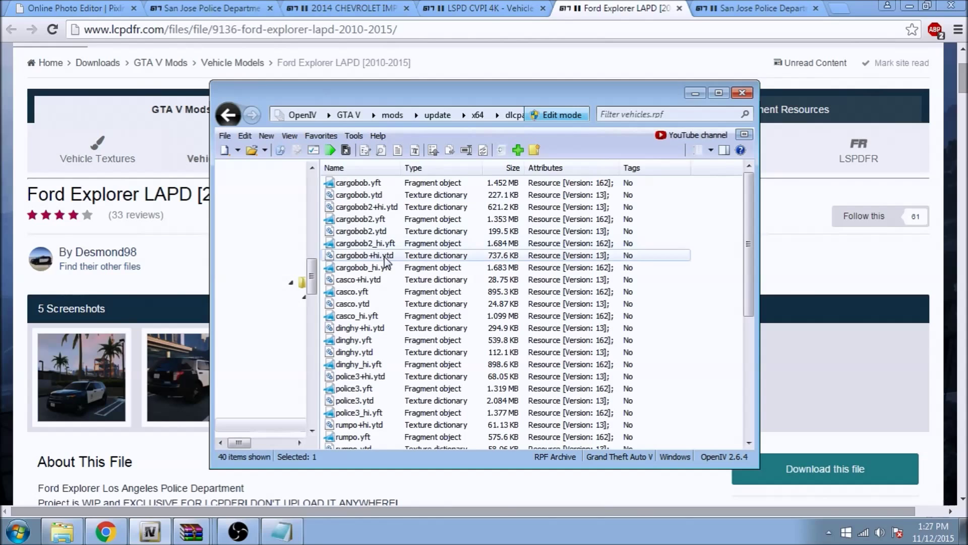
key(p)
scroll(378, 383, down, 1)
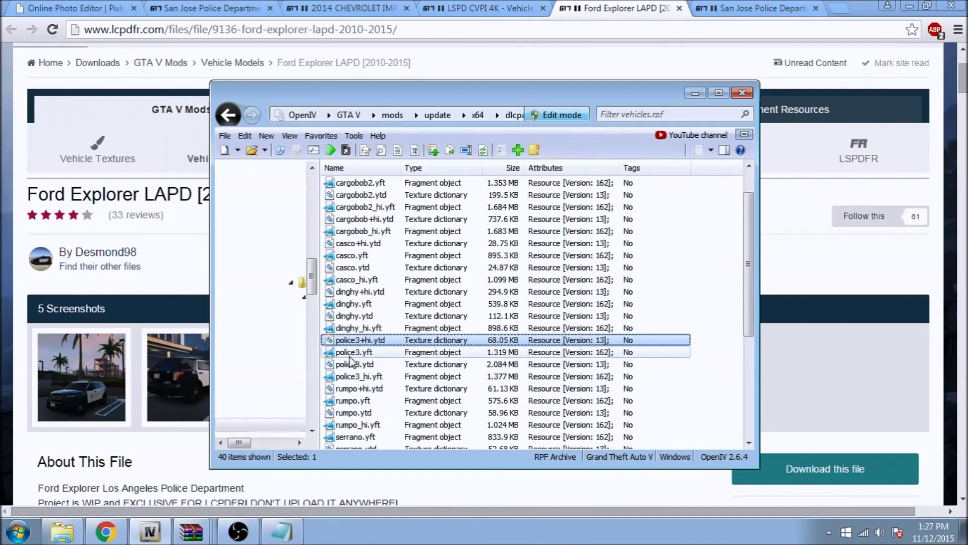
Switch to WinRAR and copy police3.yft, police3.ytd and police3_hi.yft from the Explorer archive into OpenIV's open vehicles.rpf
click(202, 530)
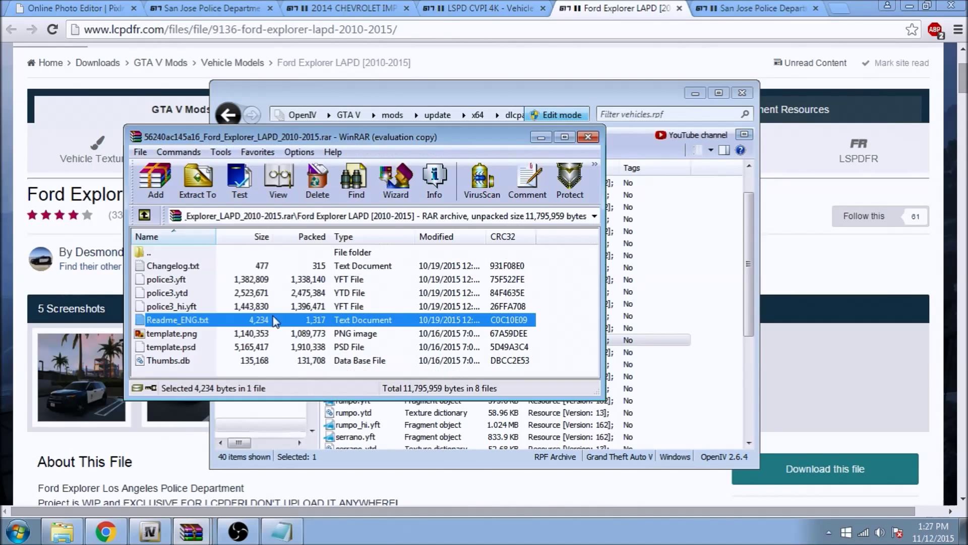
drag(377, 71, 851, 137)
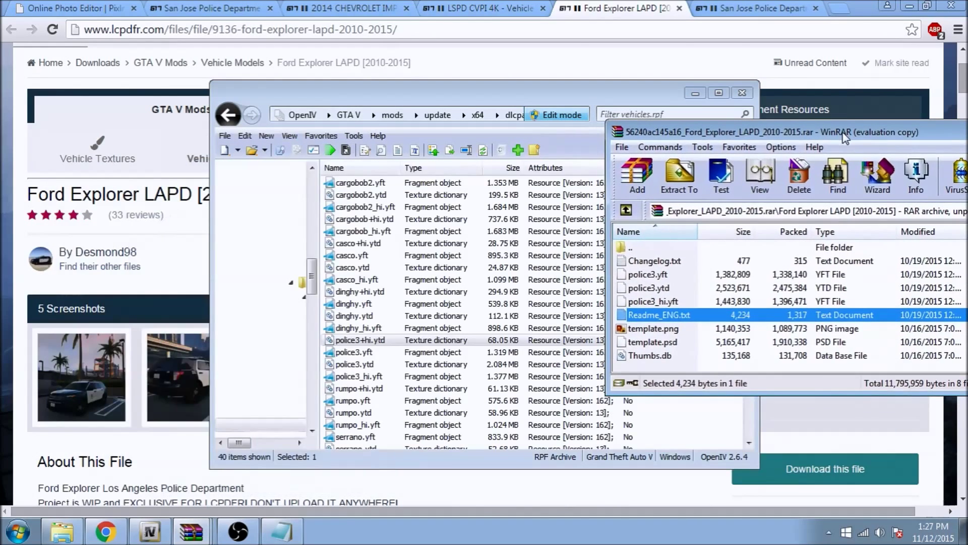
click(644, 275)
shift+click(675, 303)
drag(746, 288, 432, 317)
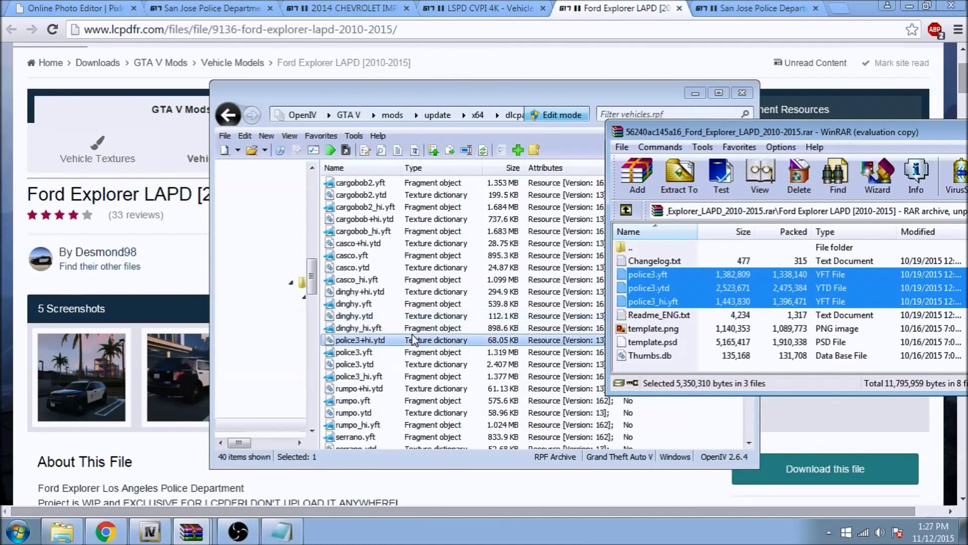
Preview the police3+hi.ytd texture and the police3.yft Explorer model, closing each viewer after inspecting it
double_click(362, 346)
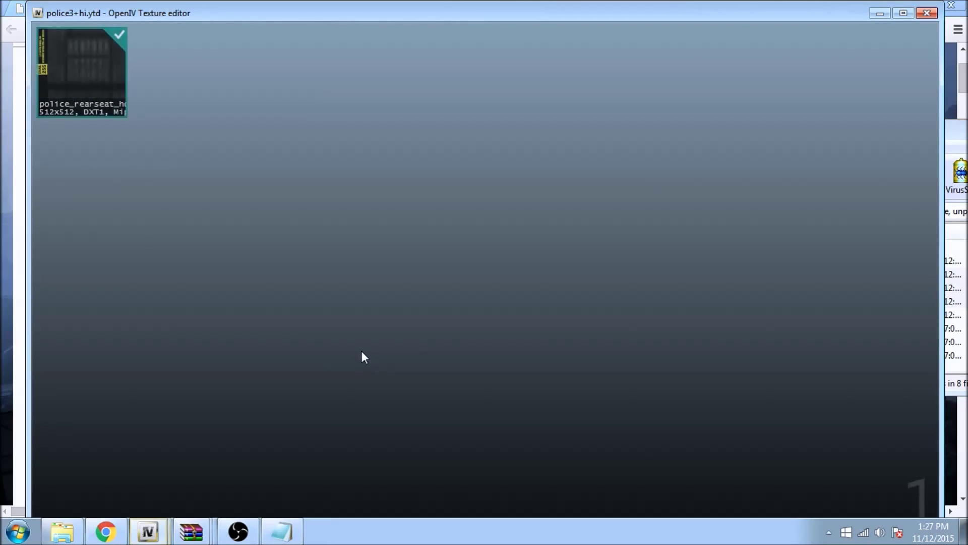
click(927, 12)
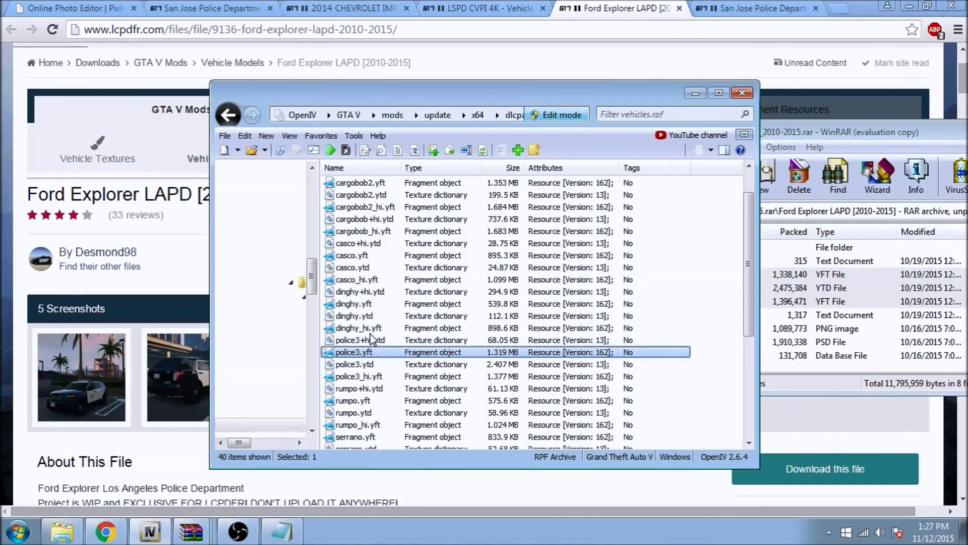
double_click(371, 352)
drag(379, 309, 867, 104)
click(927, 33)
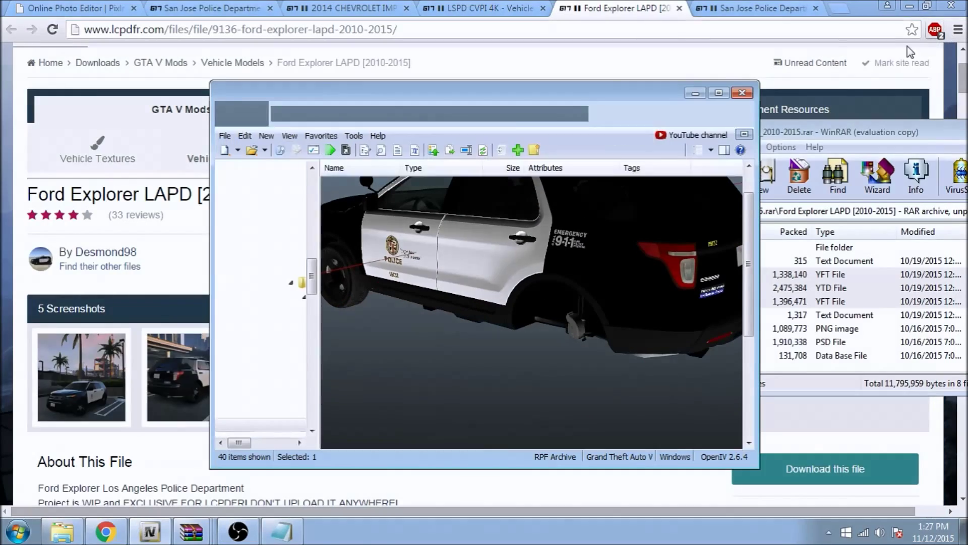
Reopen Readme_ENG.txt from the Explorer archive and examine the instruction giving the path to mpluxe's carvariations.meta
drag(843, 133, 895, 100)
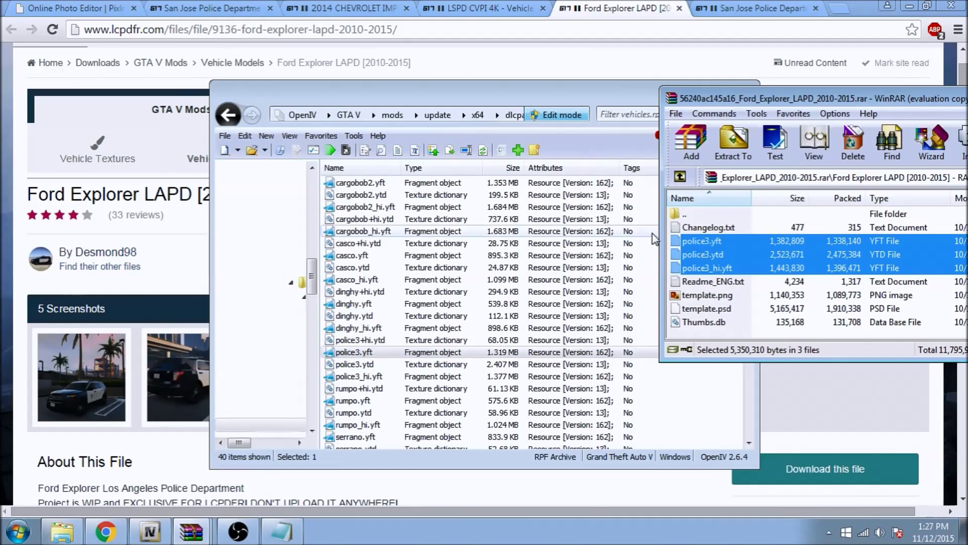
double_click(713, 281)
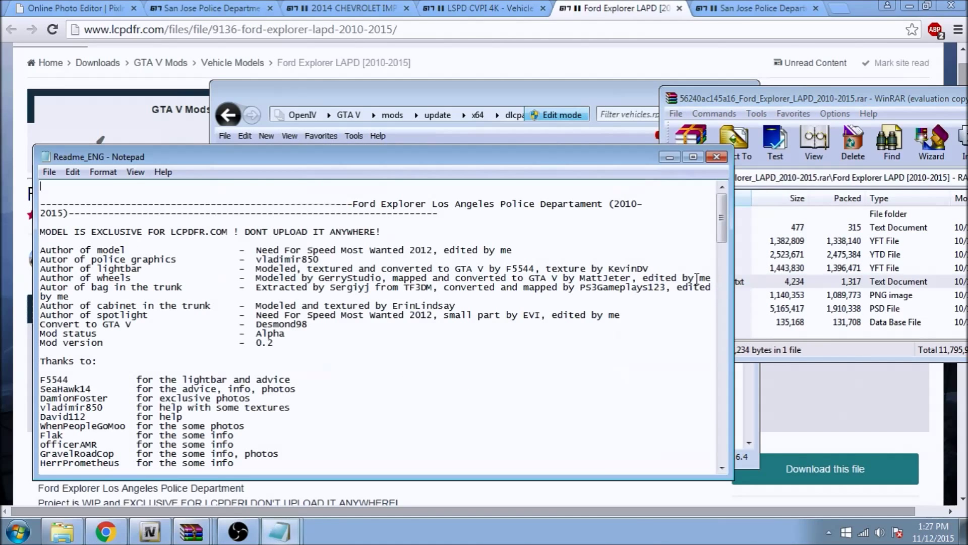
scroll(359, 284, down, 2)
scroll(359, 285, down, 9)
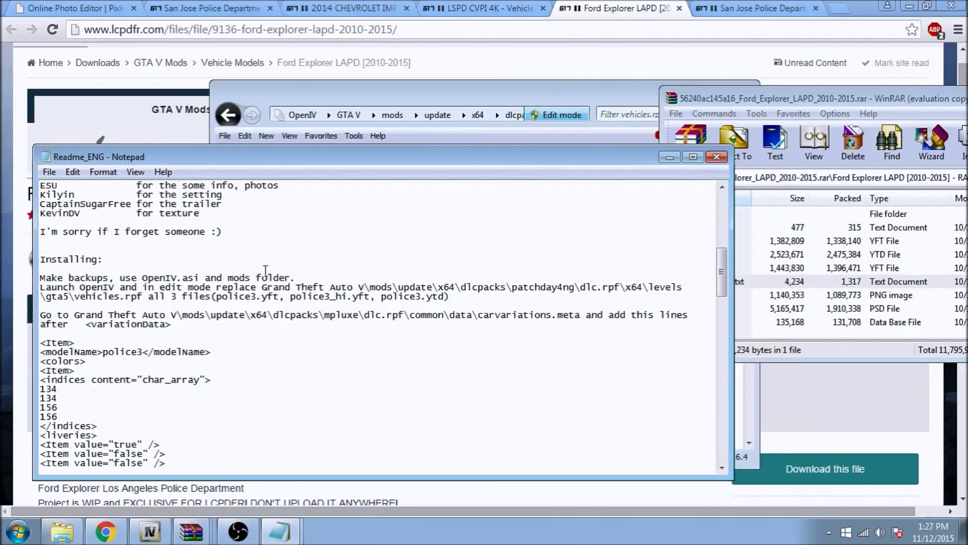
scroll(227, 288, down, 1)
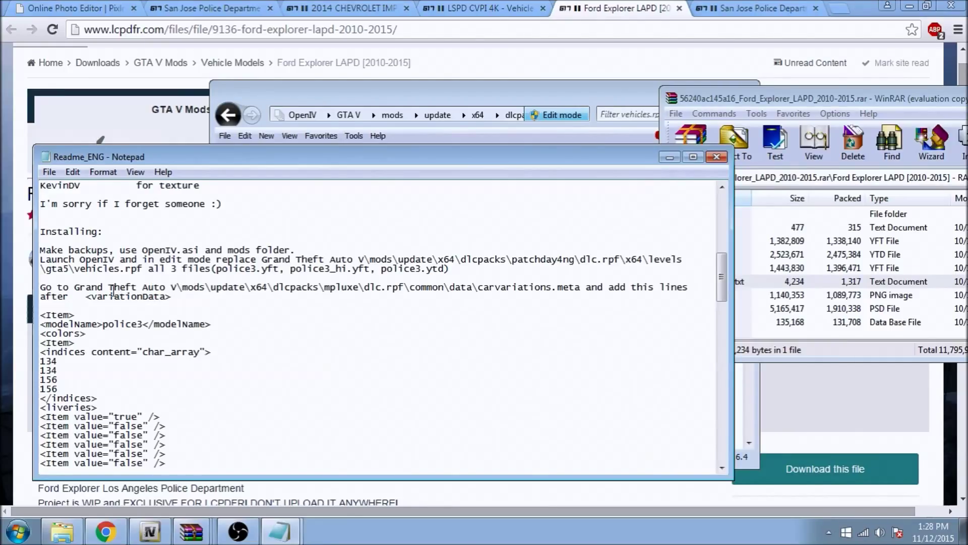
drag(166, 287, 436, 294)
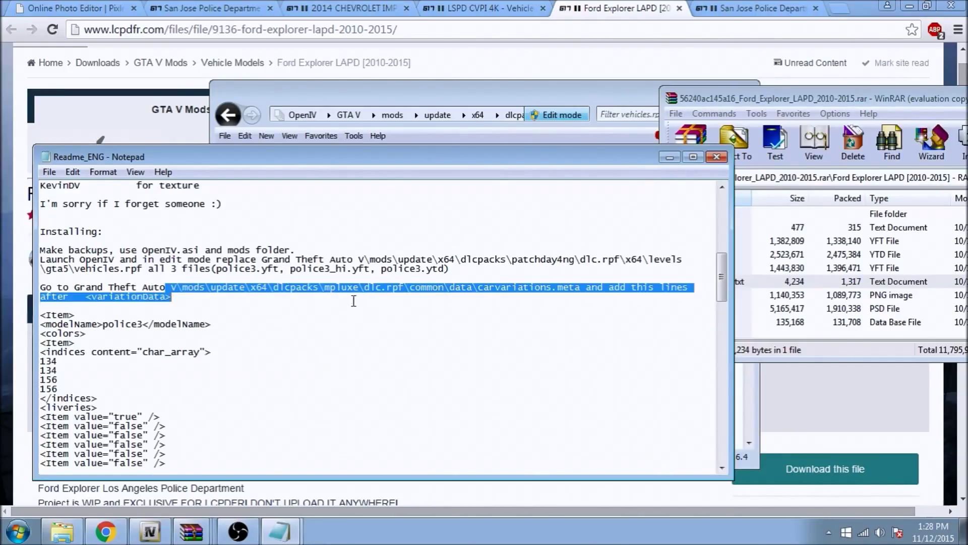
click(185, 313)
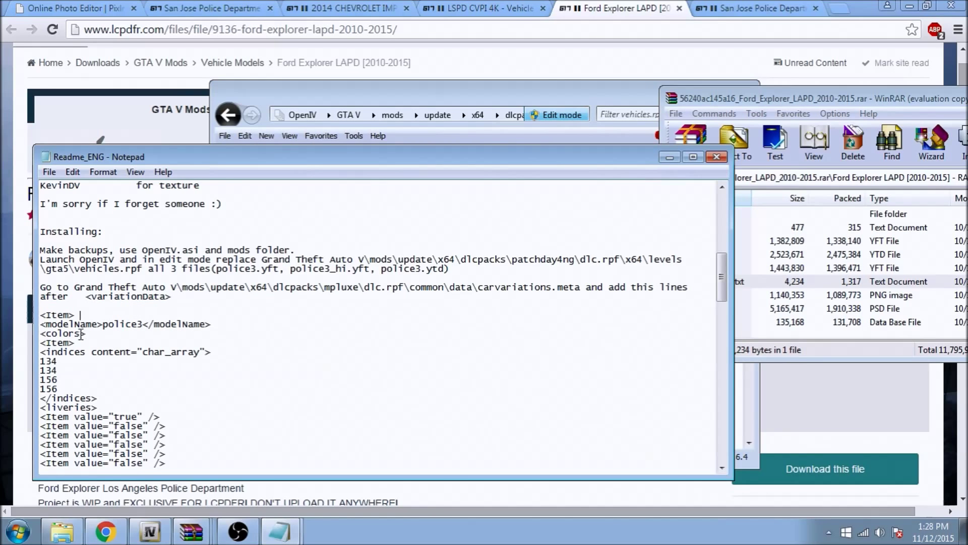
Examine the police3 item lines the readme gives for carvariations.meta, and bring the Explorer archive window fully into view
scroll(72, 334, down, 1)
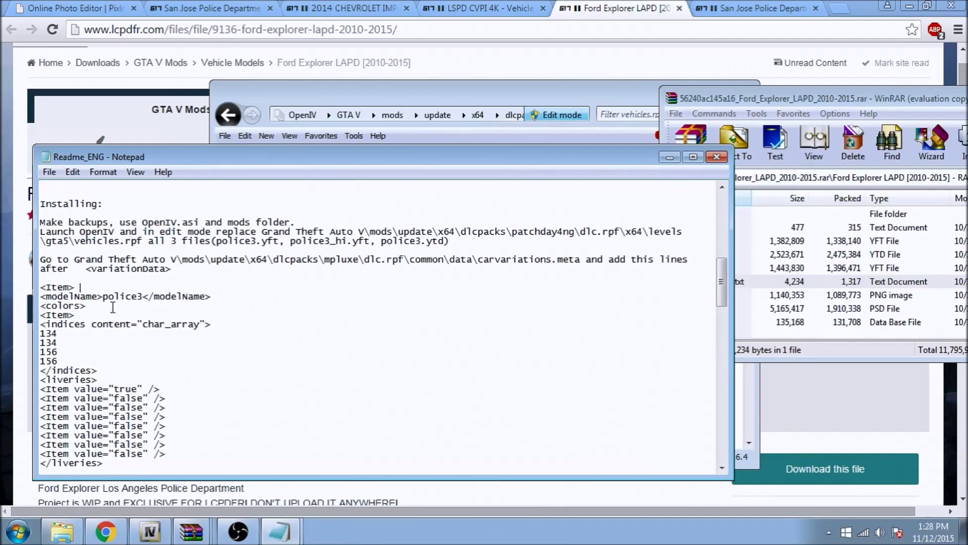
scroll(103, 305, down, 10)
scroll(110, 399, down, 3)
scroll(148, 377, up, 5)
scroll(148, 378, up, 8)
scroll(145, 367, down, 1)
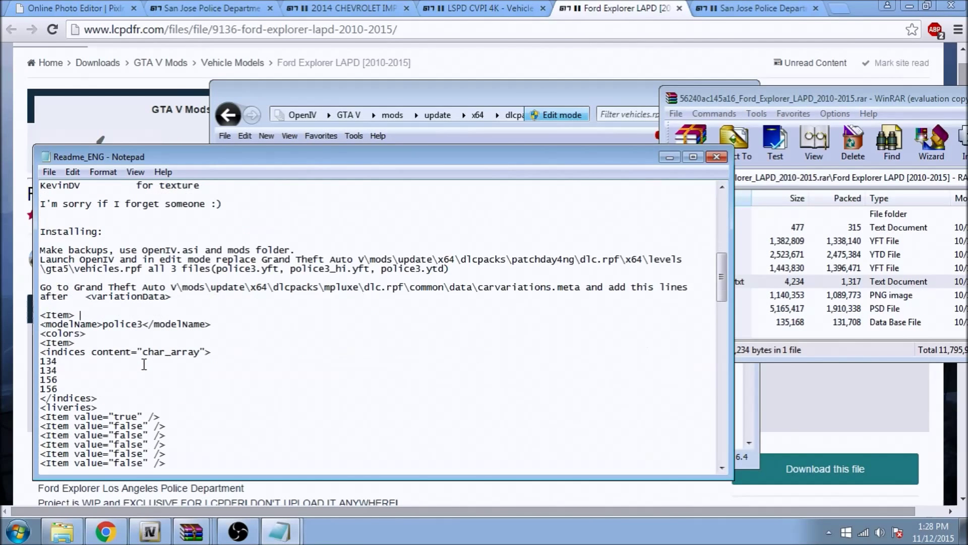
scroll(147, 345, down, 1)
drag(891, 106, 670, 114)
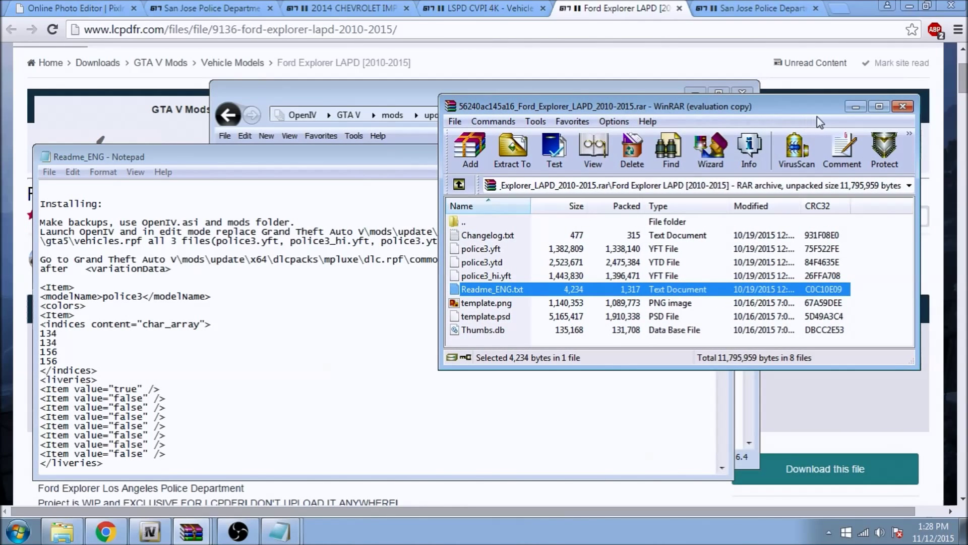
Minimize the Explorer archive window and open the mods\update\x64\dlcpacks folder in OpenIV
click(856, 107)
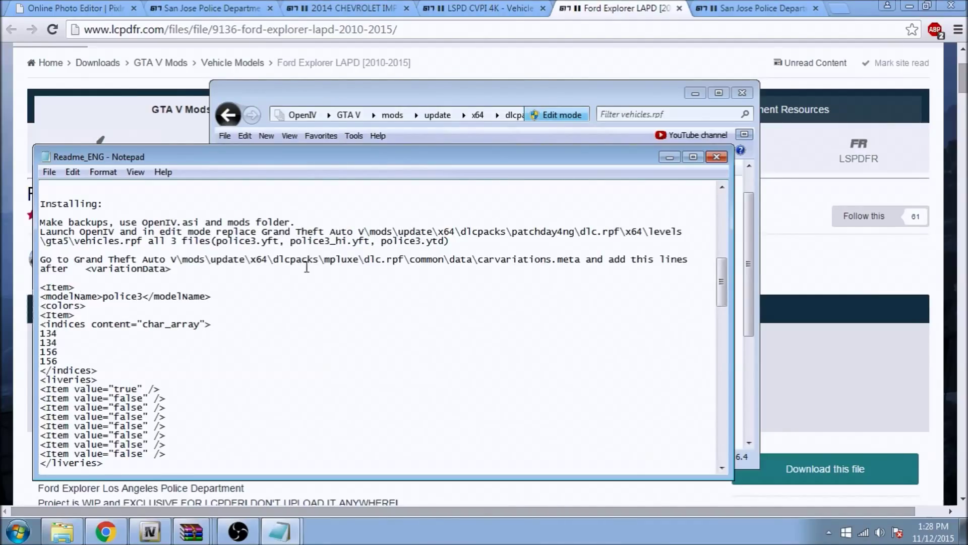
click(424, 85)
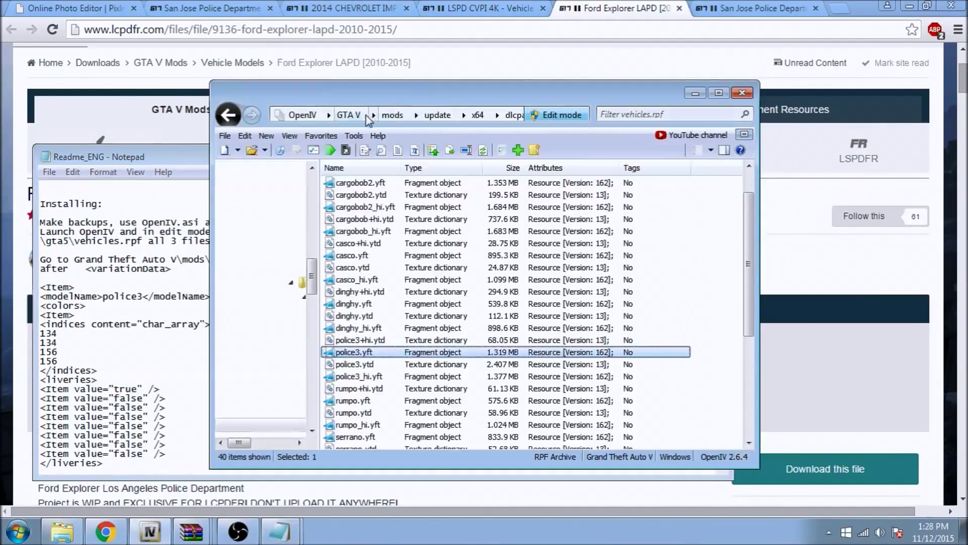
click(392, 115)
click(351, 196)
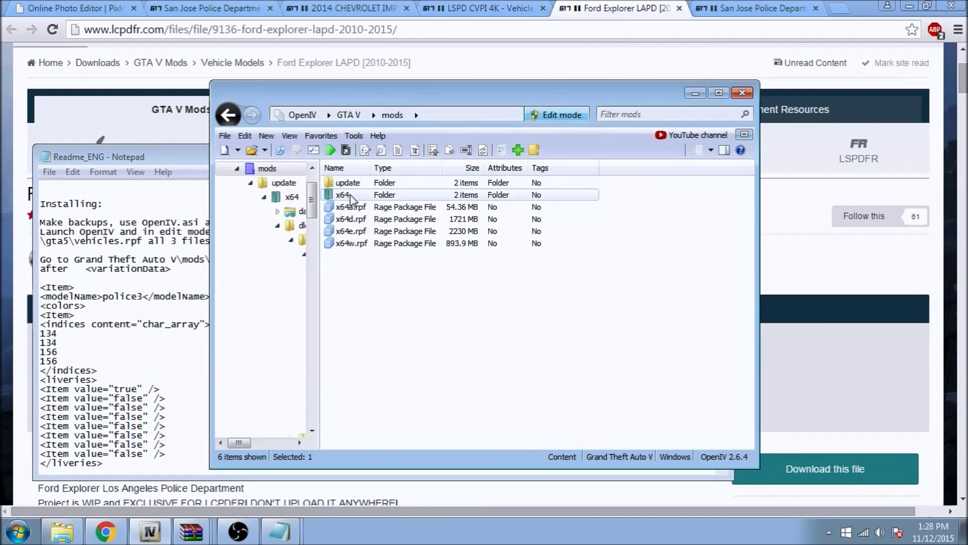
double_click(348, 183)
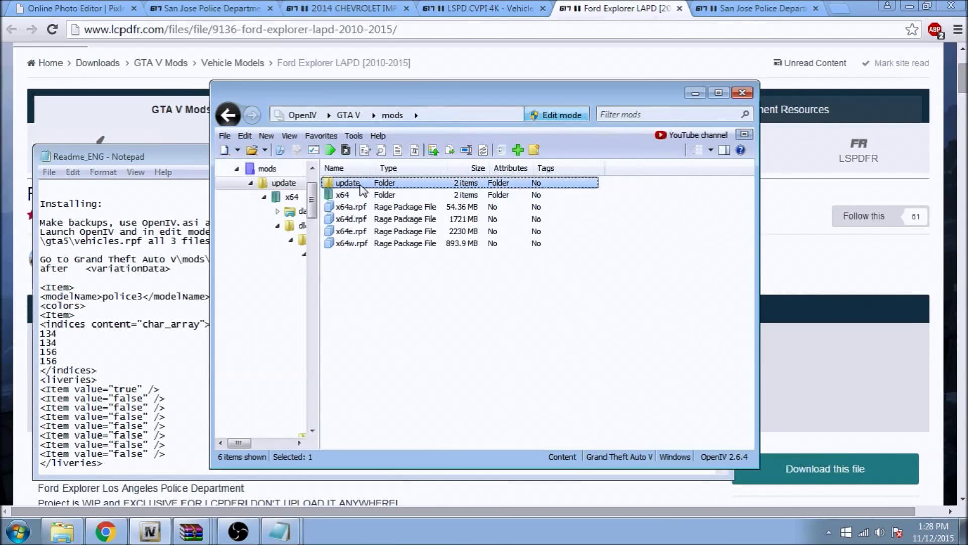
double_click(354, 182)
double_click(359, 197)
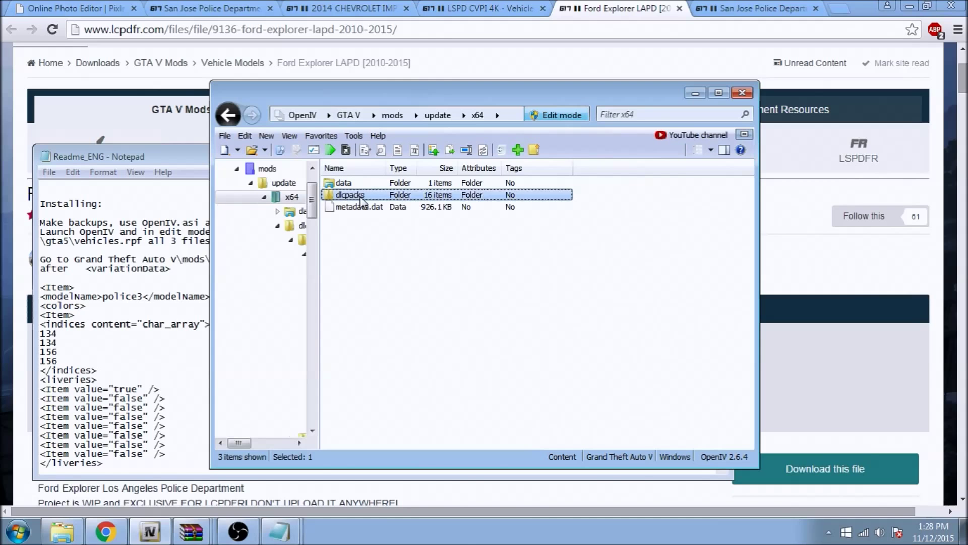
Check the readme's carvariations.meta path and open mpluxe's dlc.rpf archive in OpenIV
click(190, 305)
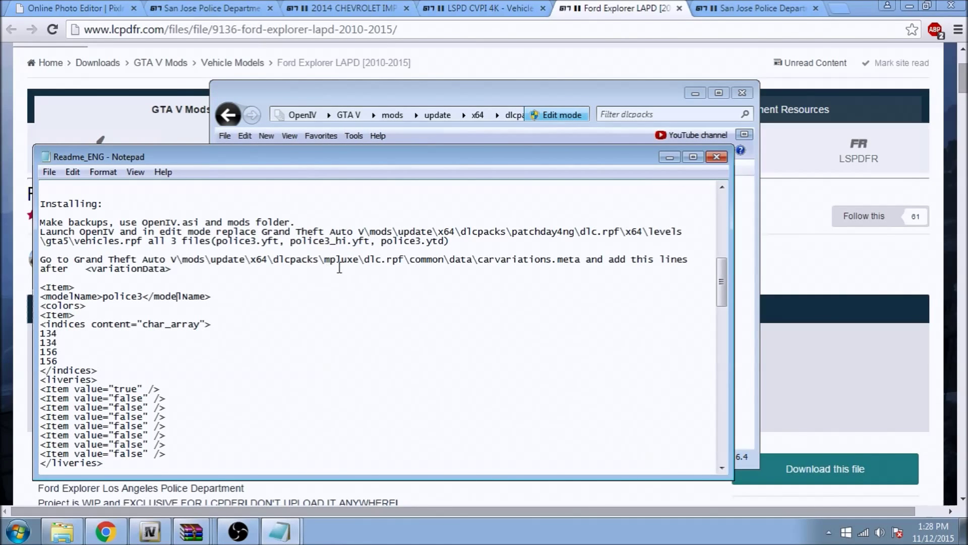
click(452, 97)
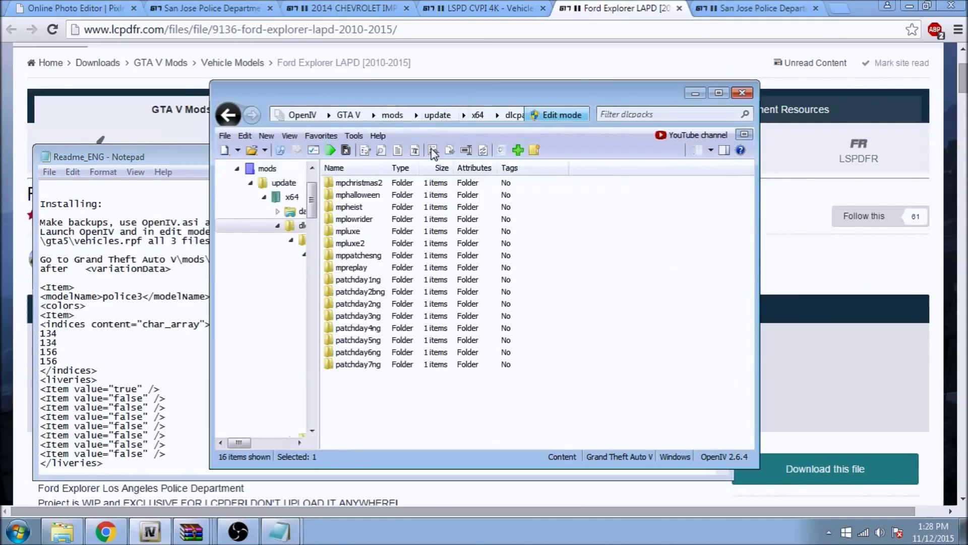
double_click(368, 231)
click(368, 185)
double_click(369, 185)
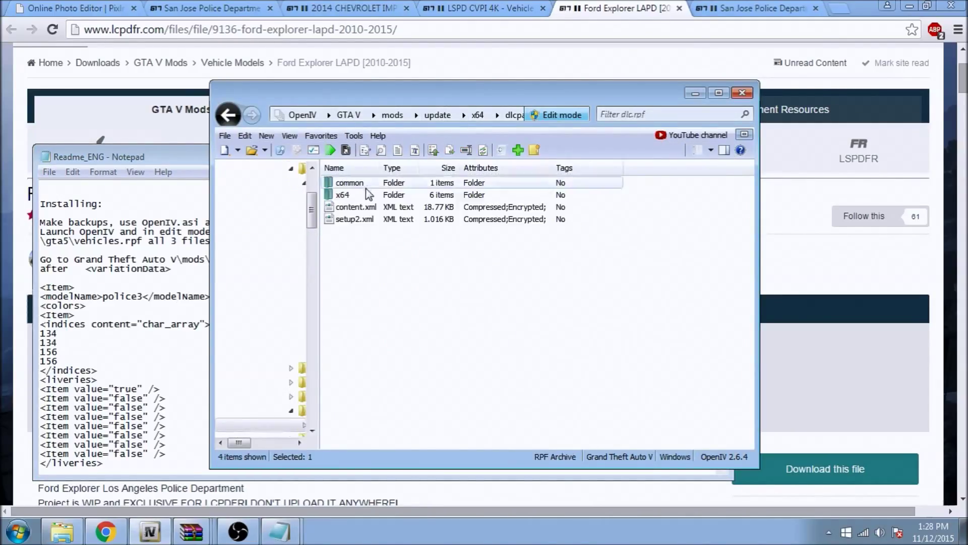
Recheck the rest of the path in the readme and open the common\data folder inside mpluxe's dlc.rpf
click(190, 161)
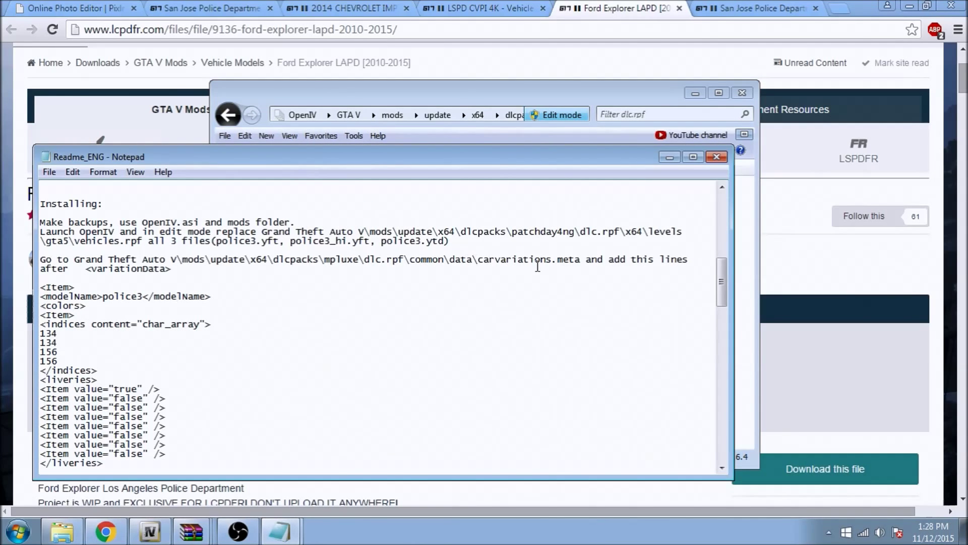
click(383, 114)
double_click(362, 185)
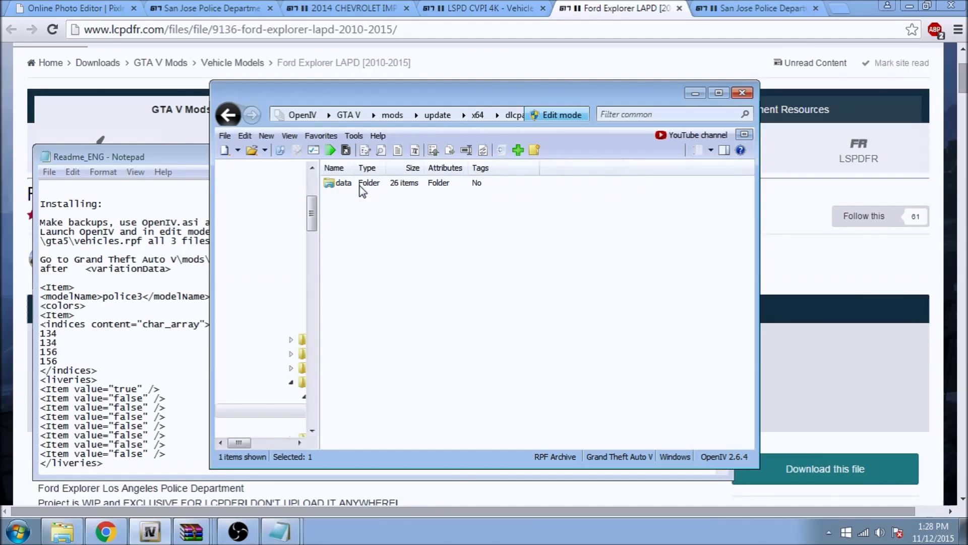
double_click(361, 183)
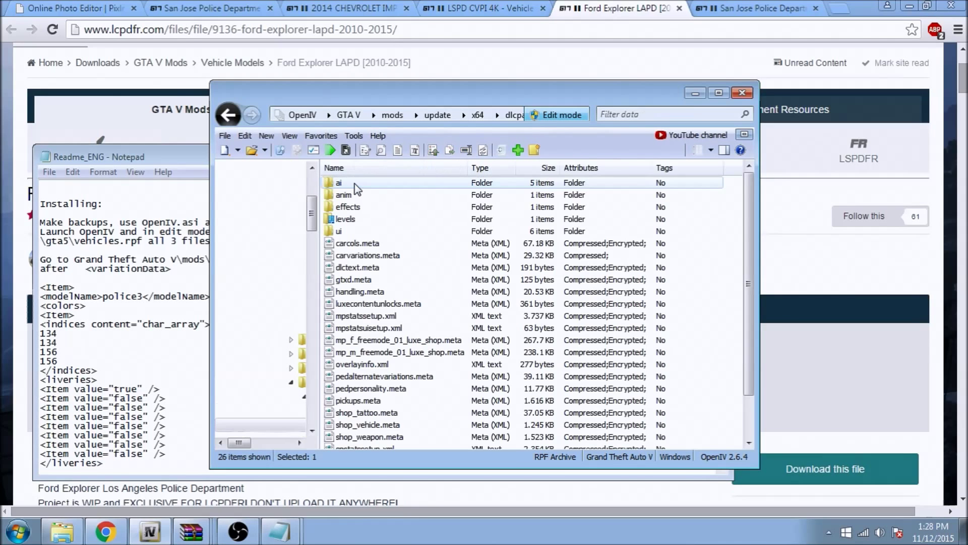
Try to extract carvariations.meta from the data folder to the desktop
click(392, 255)
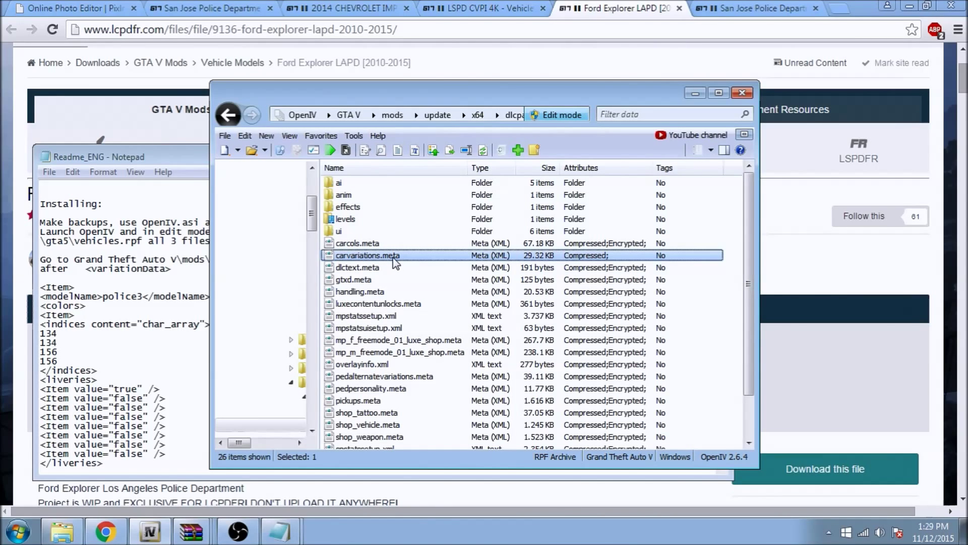
right_click(397, 261)
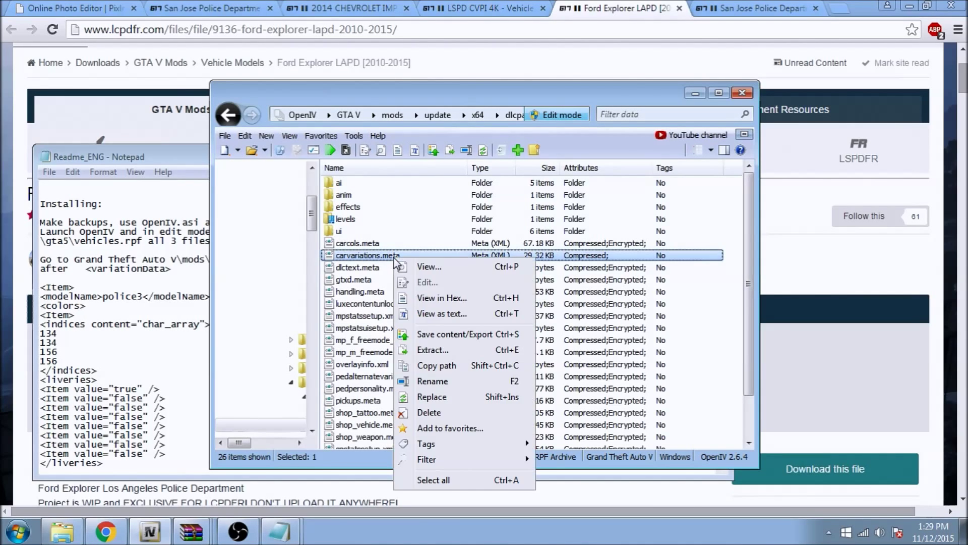
click(445, 350)
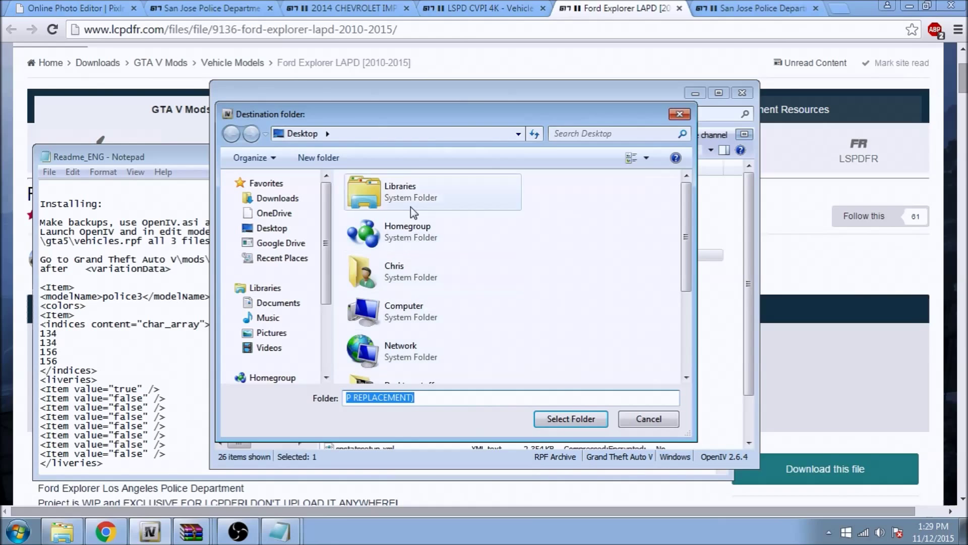
click(569, 420)
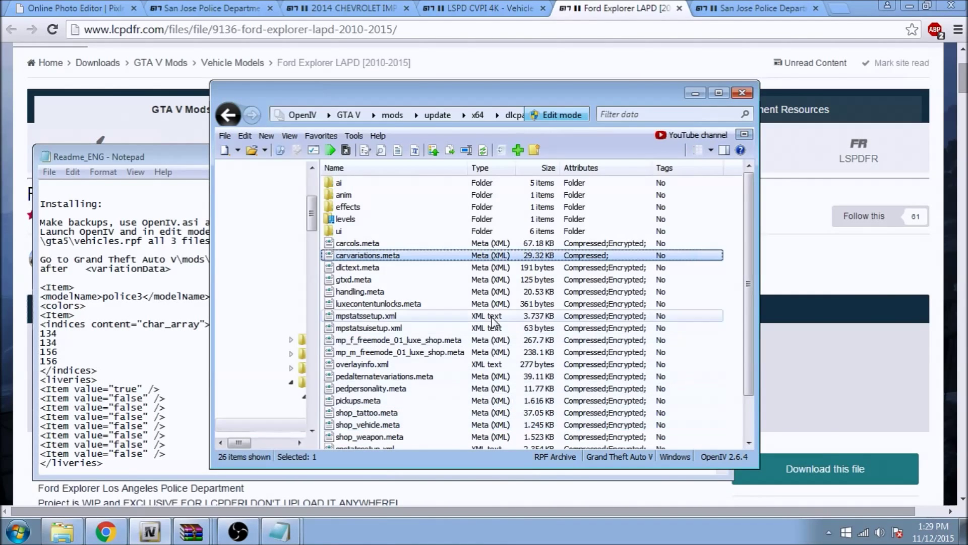
Minimize OpenIV, the browser, both WinRAR windows and the readme to clear the desktop
click(695, 93)
click(909, 5)
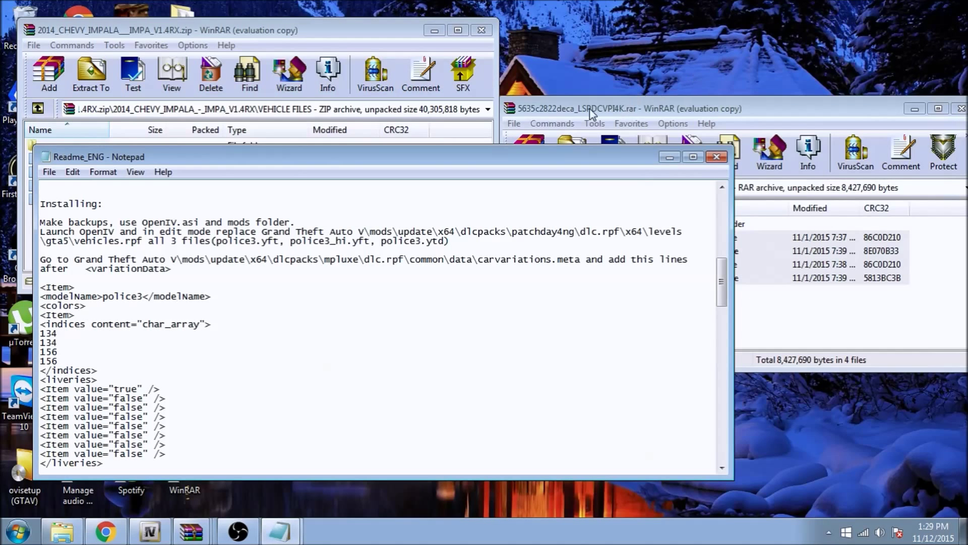
click(435, 30)
click(915, 107)
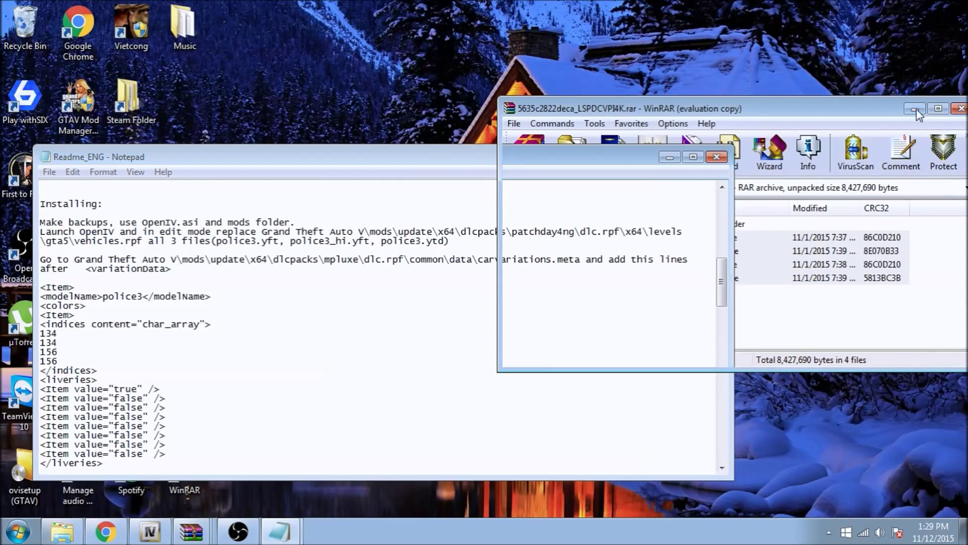
drag(553, 158, 697, 195)
click(814, 195)
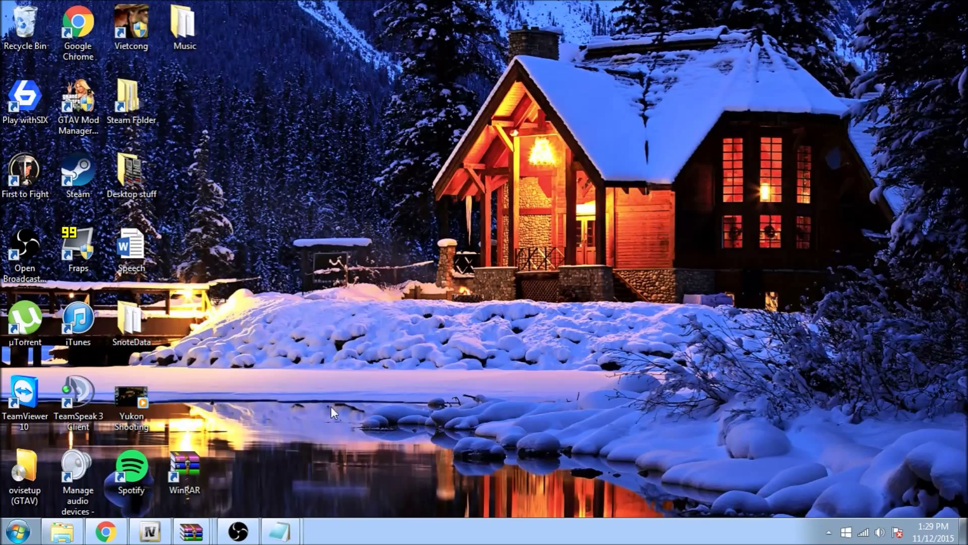
Restore OpenIV and extract carvariations.meta with Desktop as the destination folder
click(150, 531)
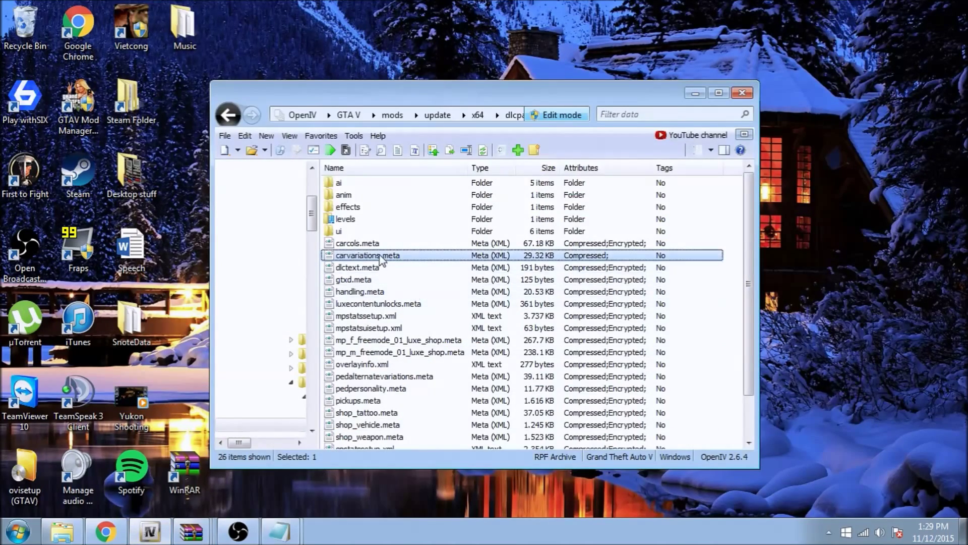
right_click(379, 257)
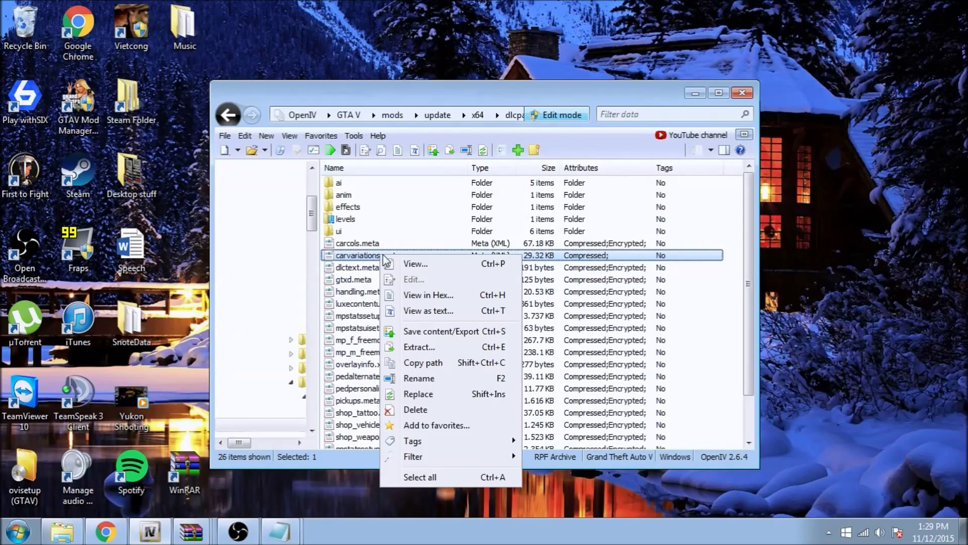
click(419, 346)
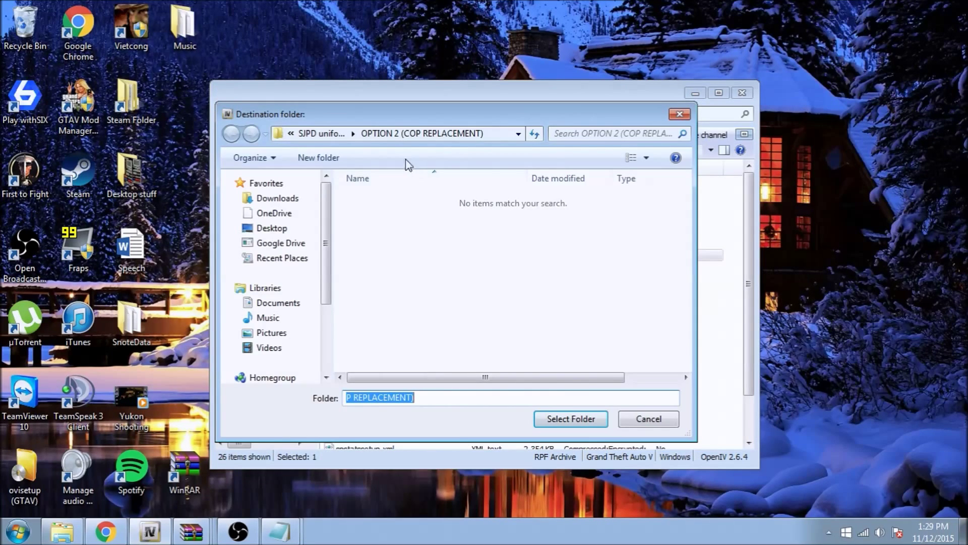
click(280, 229)
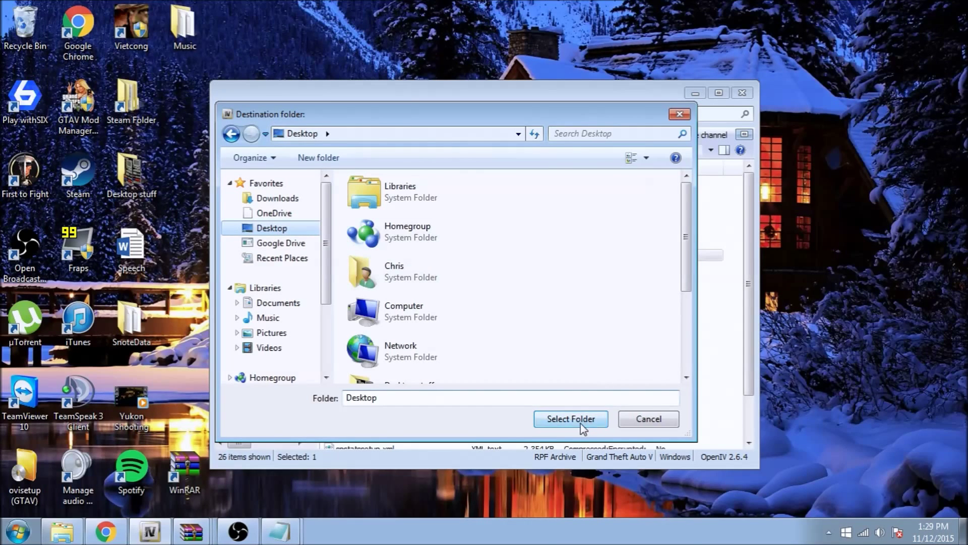
click(571, 419)
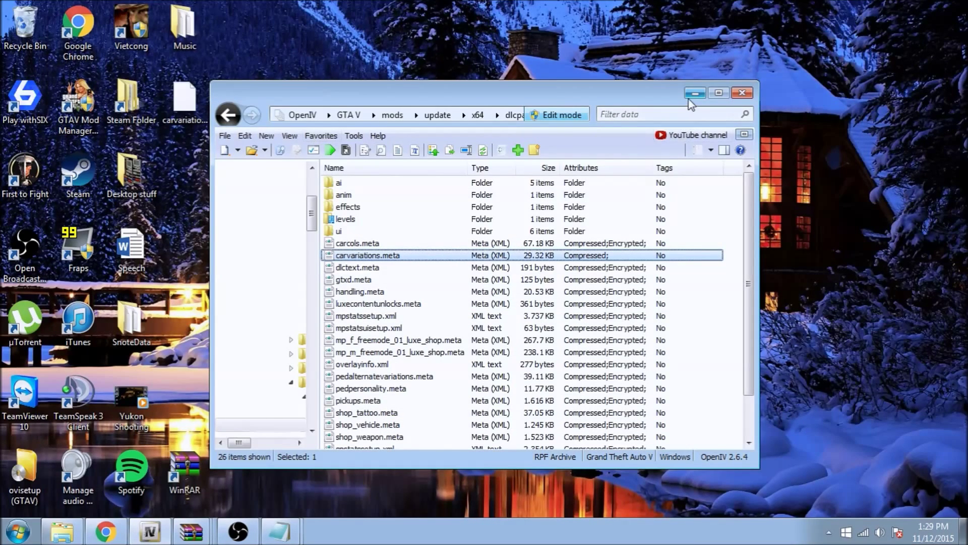
Minimize OpenIV and move the extracted carvariations.meta file to an open spot on the desktop
click(694, 94)
click(197, 103)
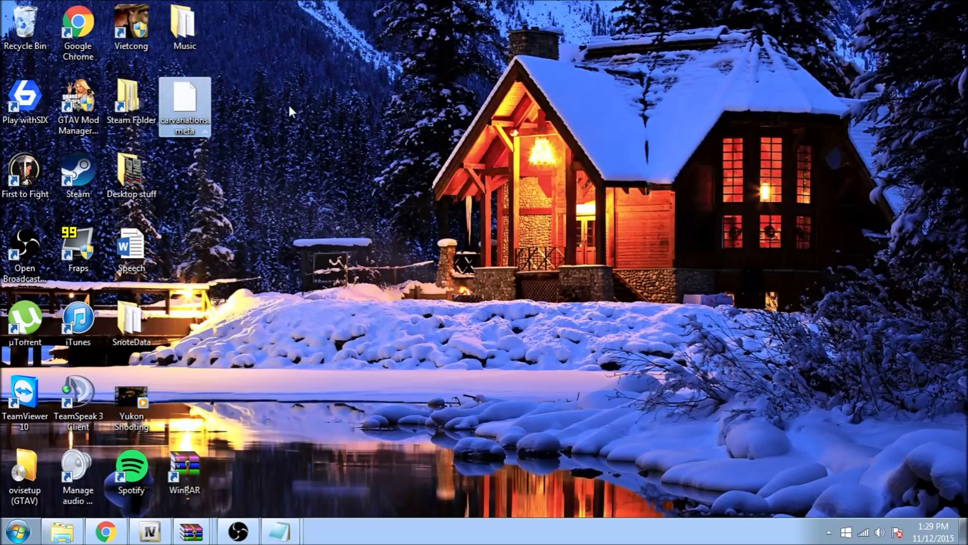
drag(290, 109, 291, 107)
click(456, 158)
Start a new Notepad window, load the desktop's carvariations.meta into it, and look through the police3 item lines
click(15, 531)
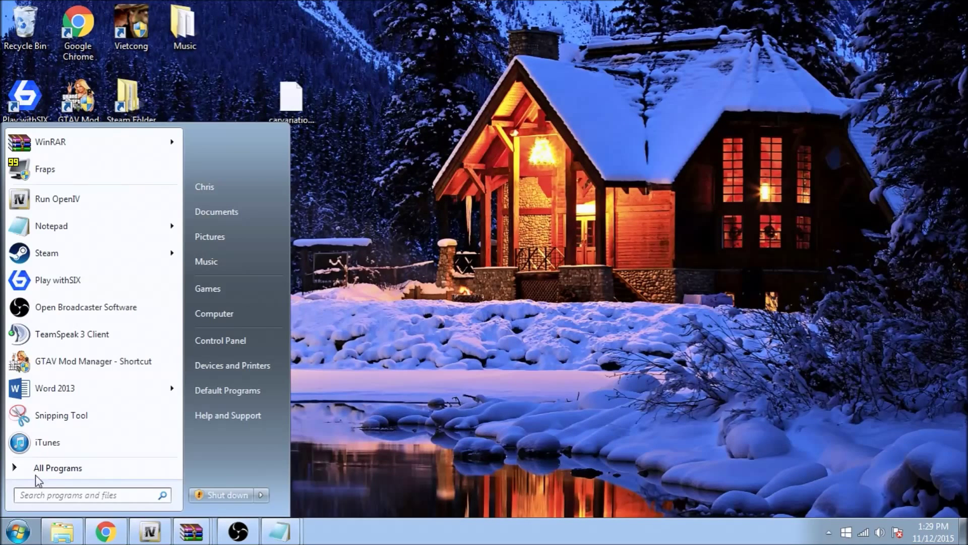
click(88, 230)
drag(302, 159, 577, 51)
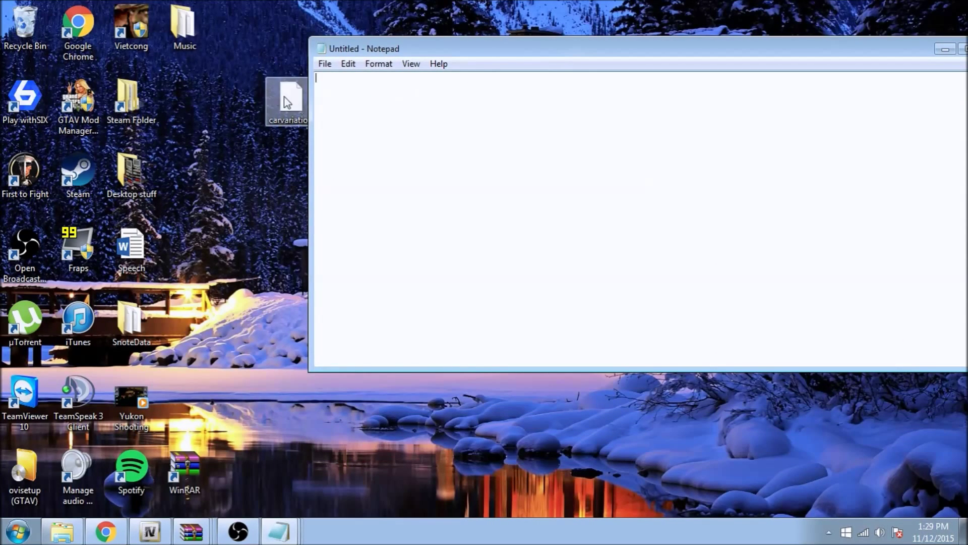
drag(298, 113, 549, 176)
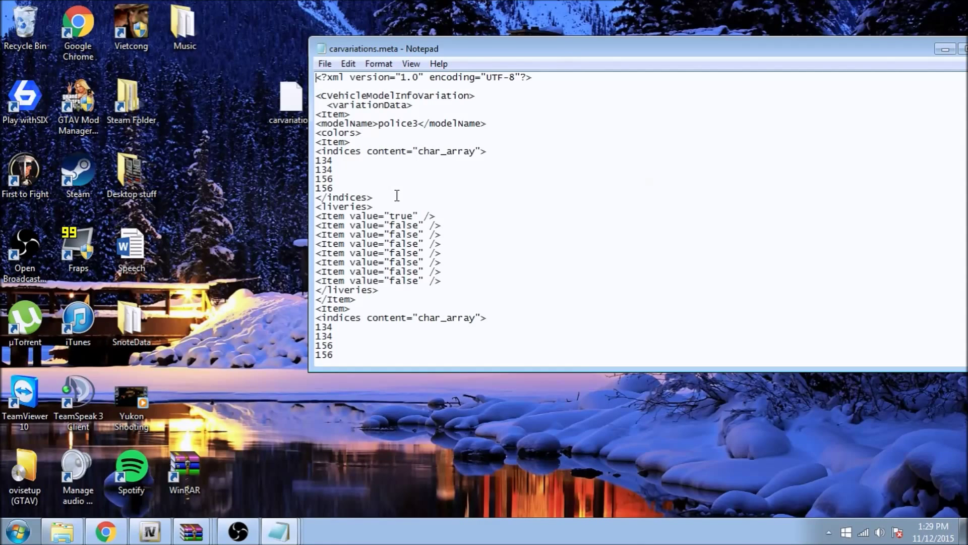
scroll(398, 202, down, 9)
scroll(404, 215, up, 9)
Bring Readme_ENG back behind carvariations.meta and insert a blank line after <variationData> in the meta file
click(191, 531)
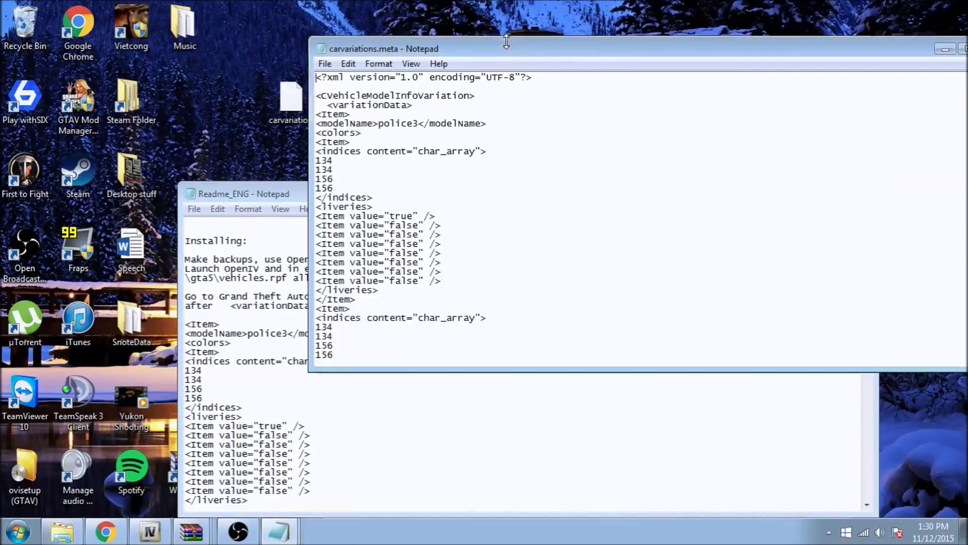
drag(507, 38, 485, 42)
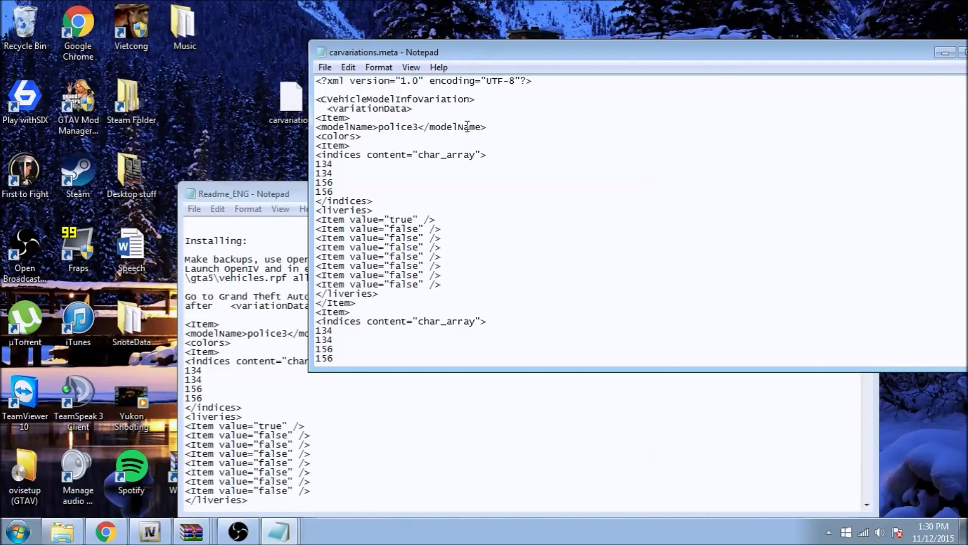
key(Return)
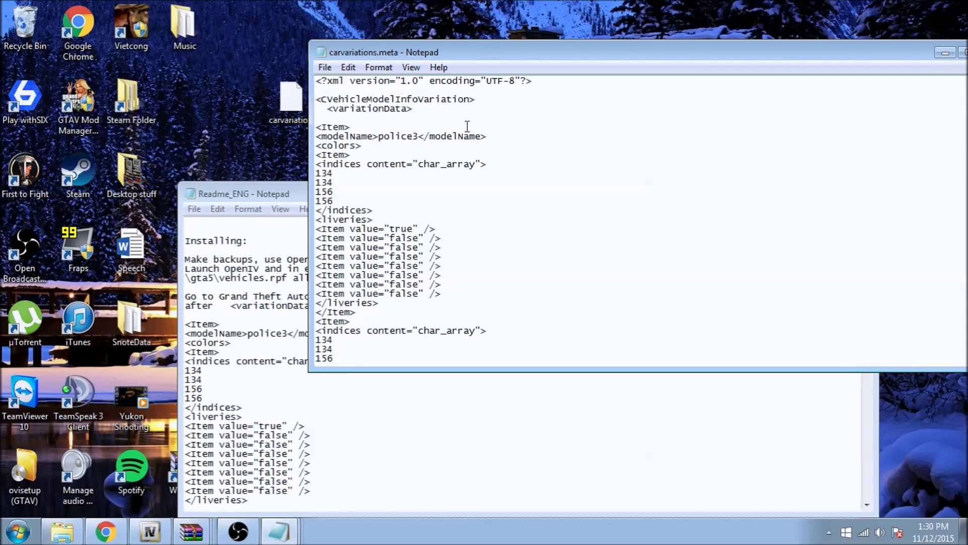
Select the whole police3 block in Readme_ENG, from the <Item> above modelName through the final </Item> after sirenSettings
click(252, 398)
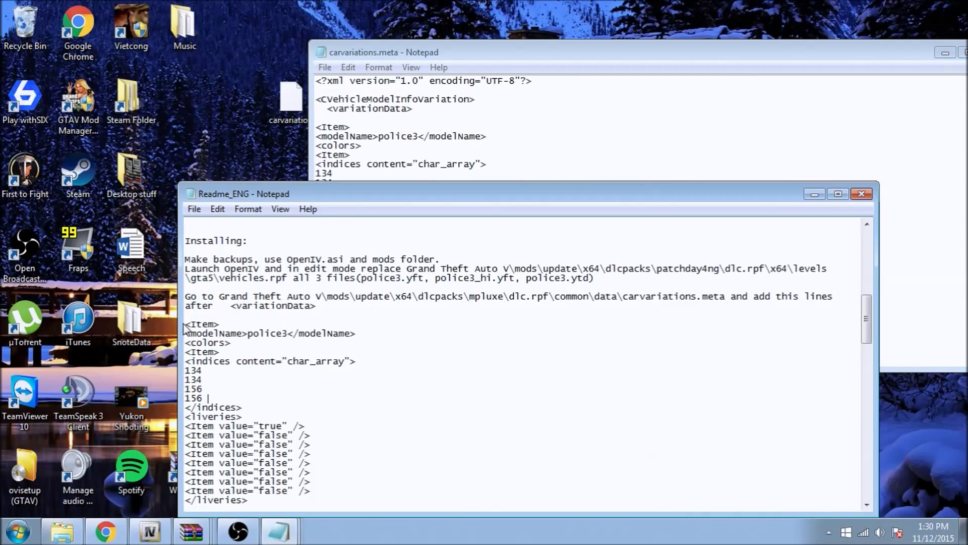
scroll(277, 389, down, 13)
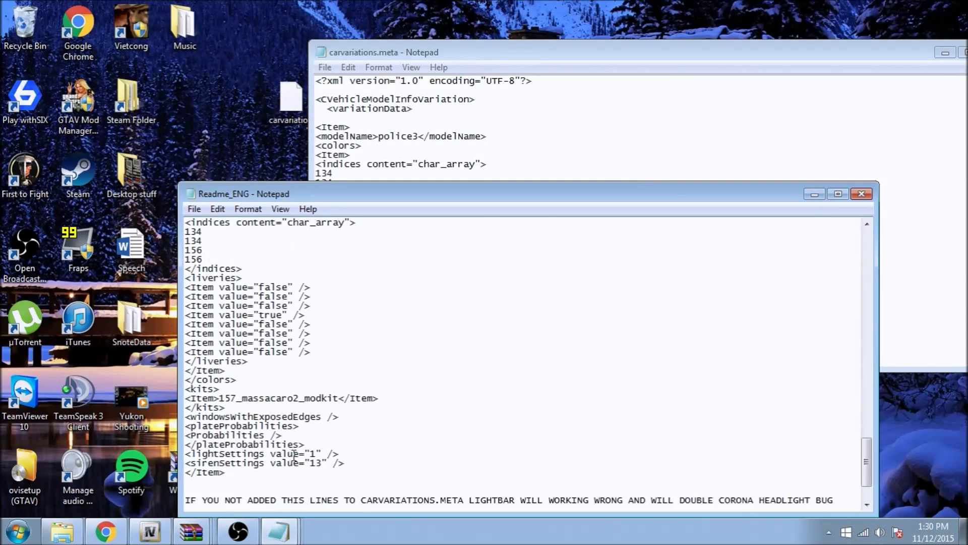
shift+click(257, 408)
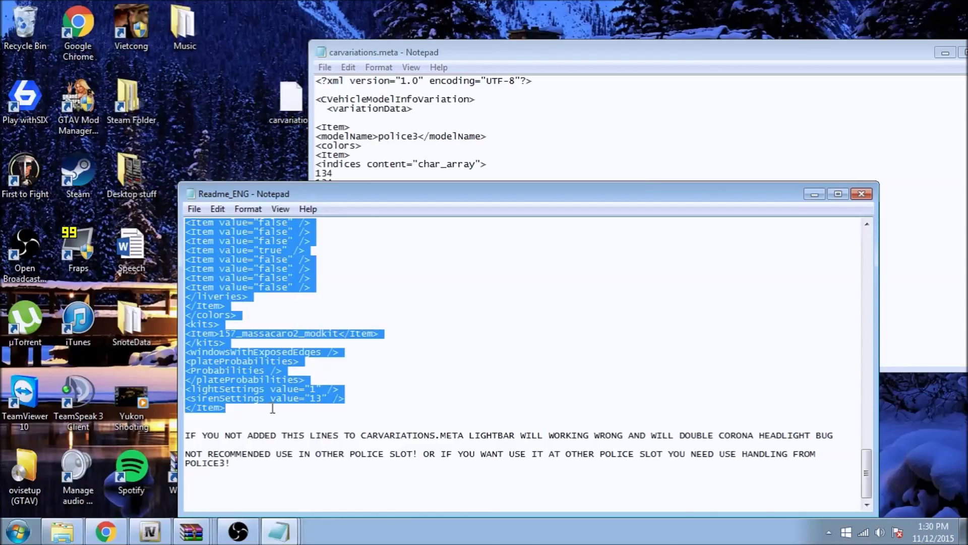
Return to carvariations.meta, look over the police3 lines and remove the blank line after <variationData>
click(455, 126)
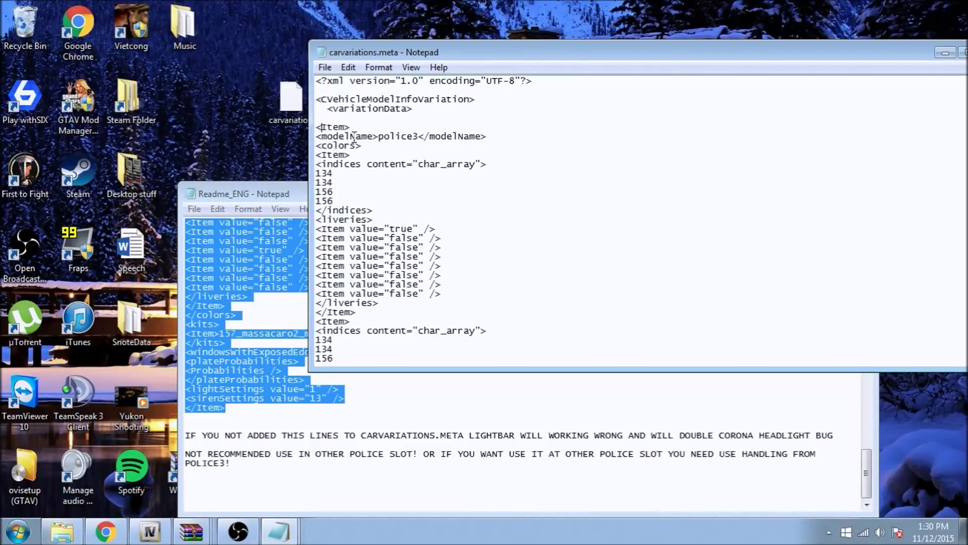
scroll(408, 303, down, 7)
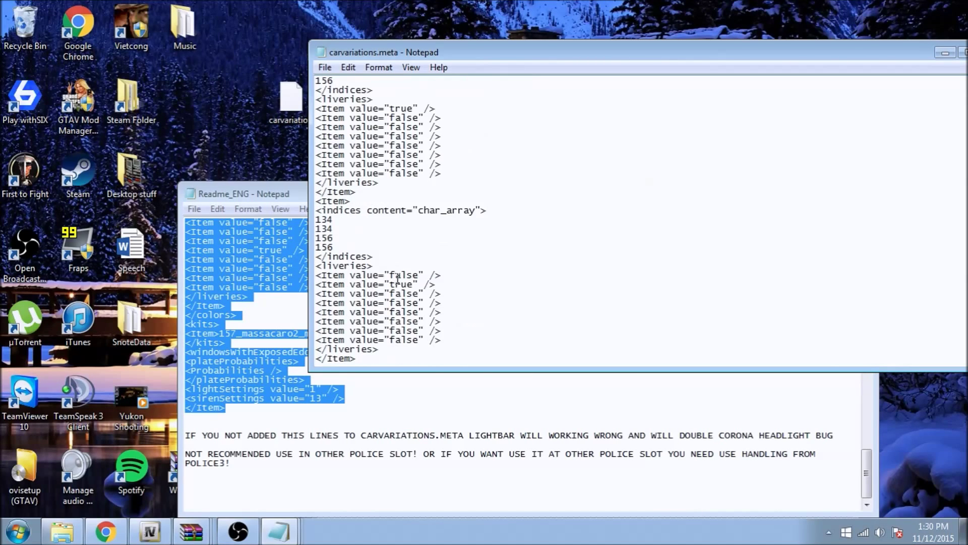
scroll(407, 303, up, 7)
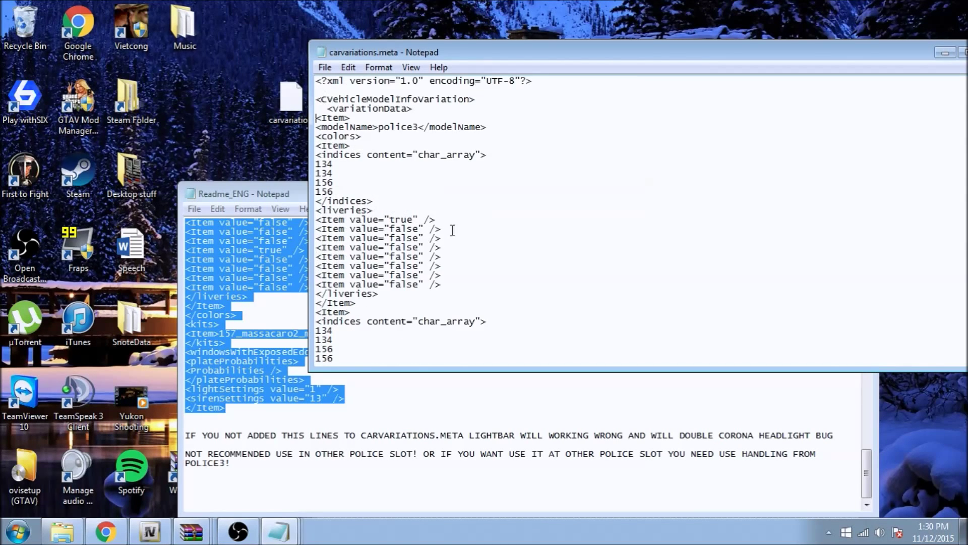
Close the carvariations.meta and Readme_ENG Notepad windows
drag(665, 55, 500, 60)
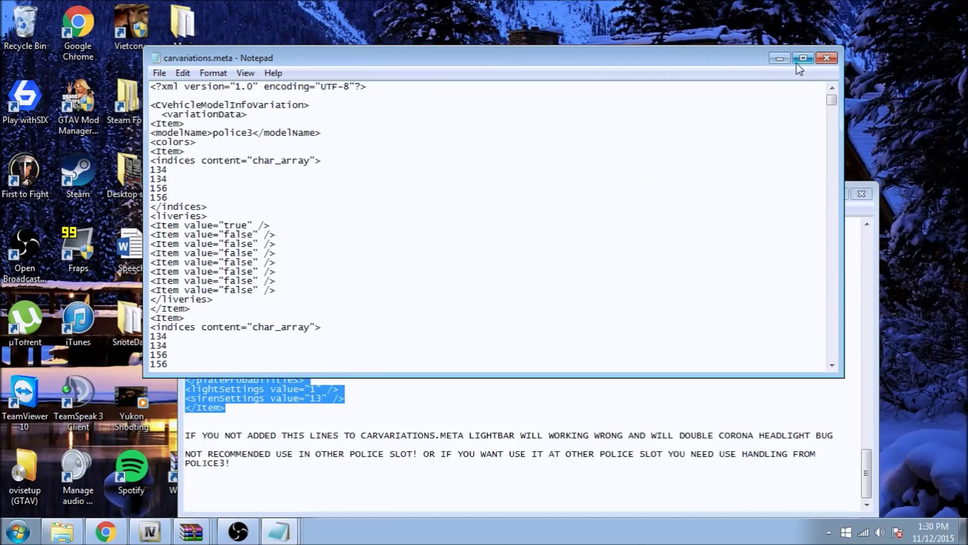
click(827, 60)
click(469, 273)
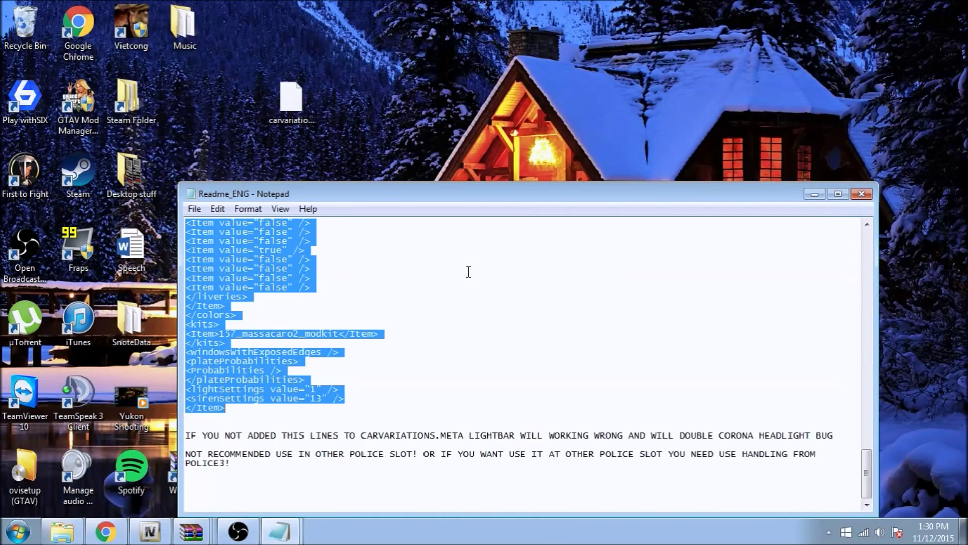
click(862, 193)
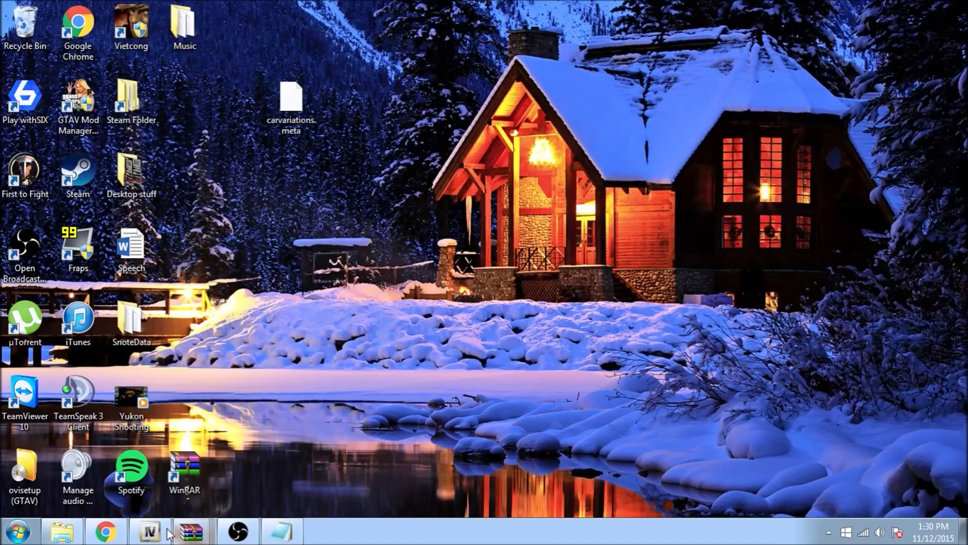
Restore OpenIV, shift the carvariations.meta file slightly lower on the desktop, and go up to the mods folder in OpenIV
click(191, 532)
drag(453, 91, 604, 49)
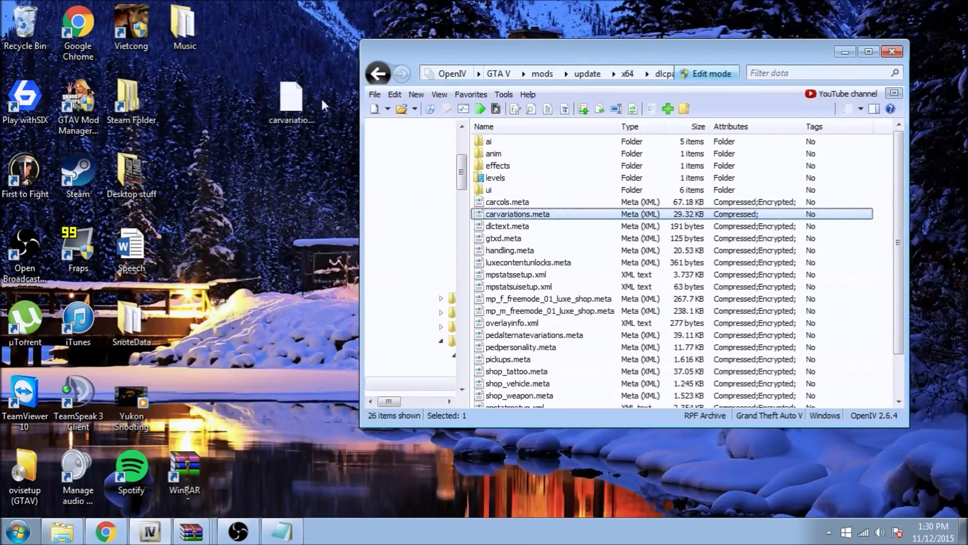
drag(291, 101, 269, 172)
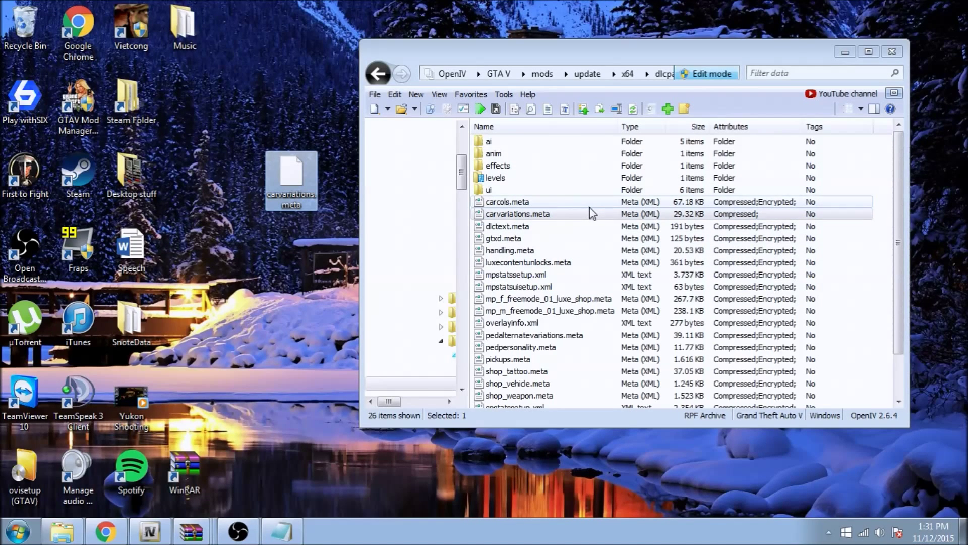
drag(675, 47, 609, 45)
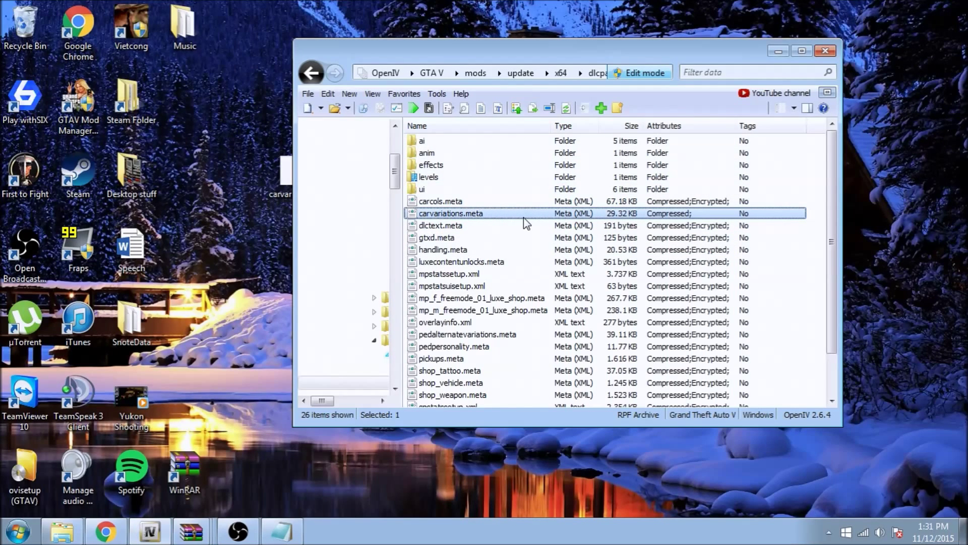
click(470, 73)
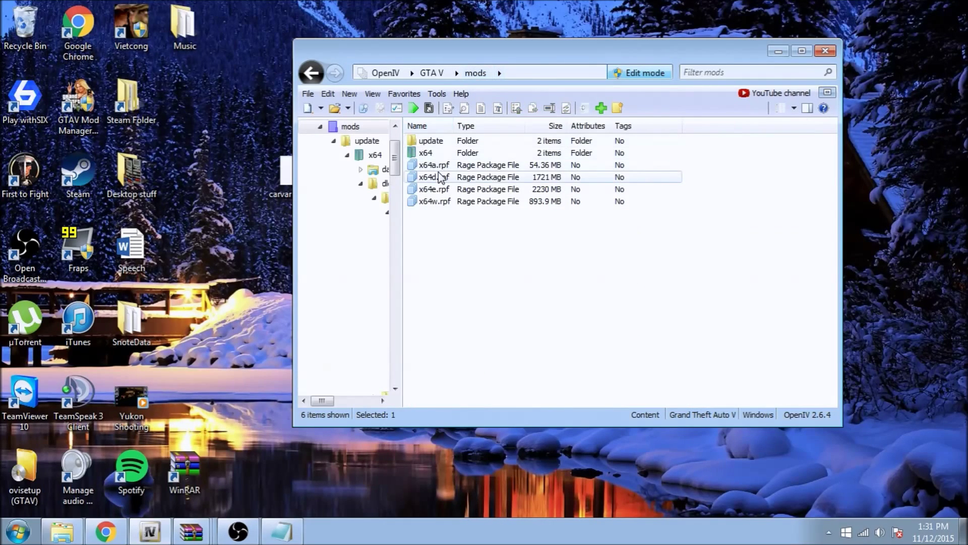
Bring up the SJPD 2.0 archive, open the POLICESCO's CVPI folder and read the install path in INSTALL.txt
click(232, 360)
click(192, 527)
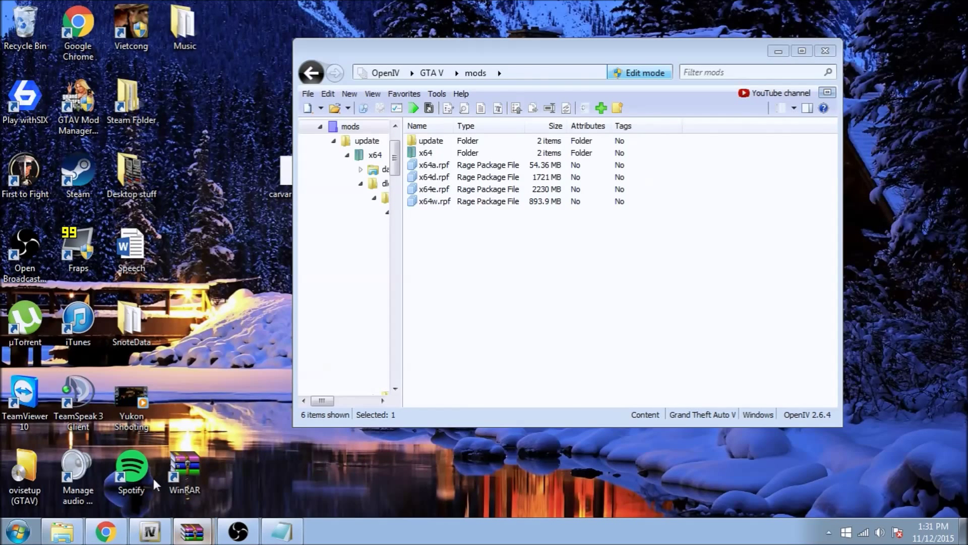
double_click(61, 159)
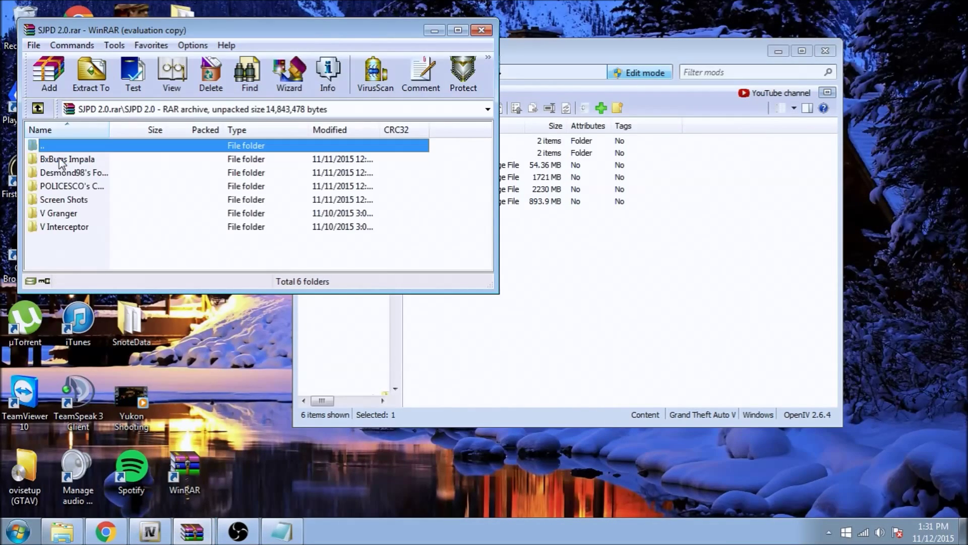
double_click(78, 187)
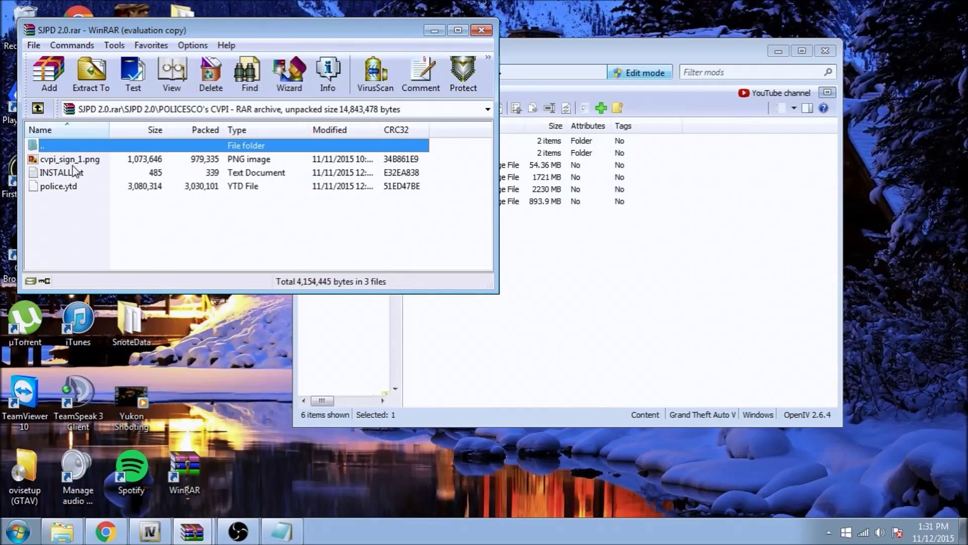
double_click(74, 173)
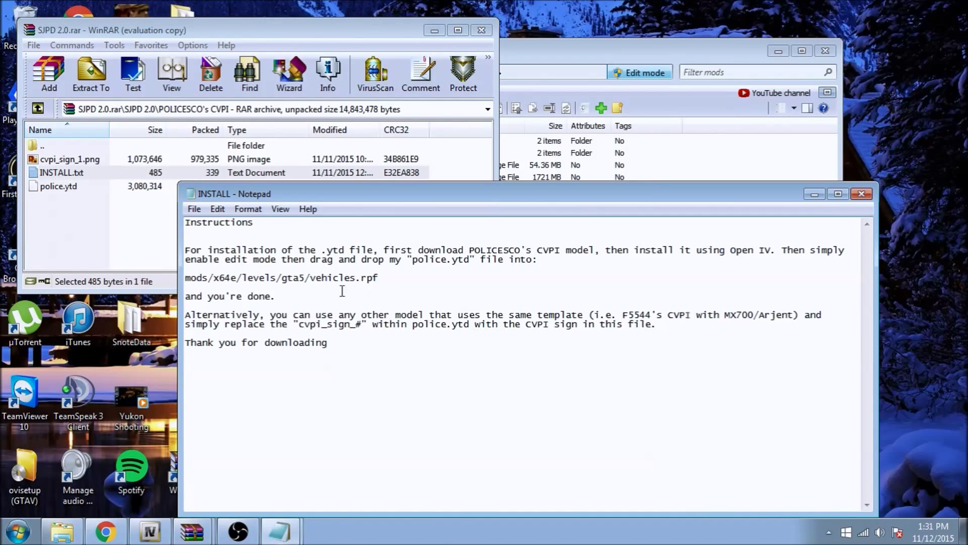
drag(379, 279, 184, 279)
click(259, 279)
In OpenIV, open mods/x64e.rpf/levels/gta5/vehicles.rpf and select police.ytd
click(585, 62)
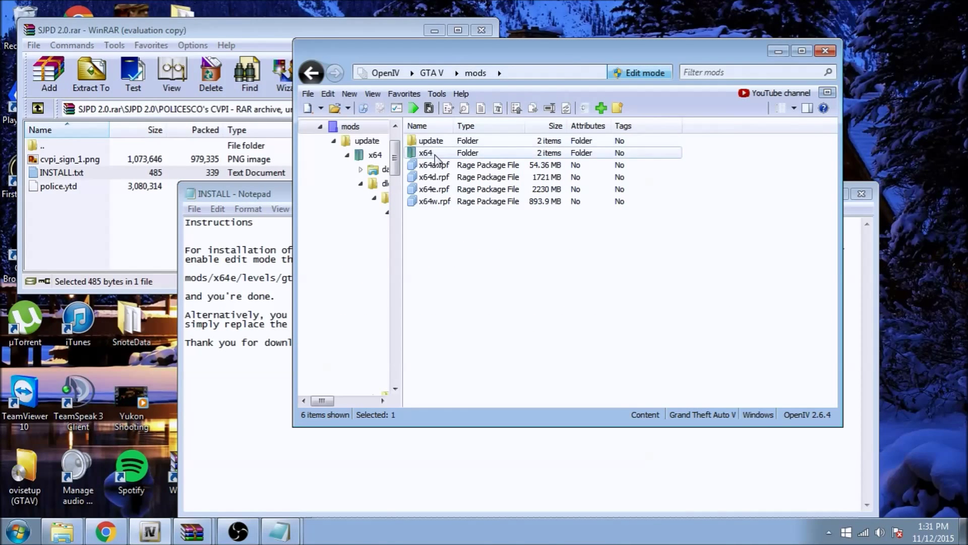
double_click(438, 189)
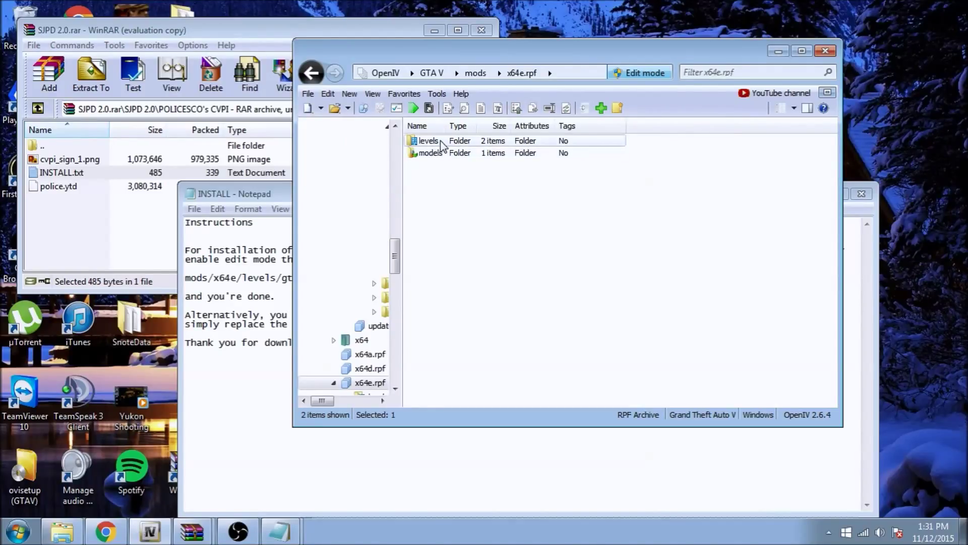
double_click(438, 141)
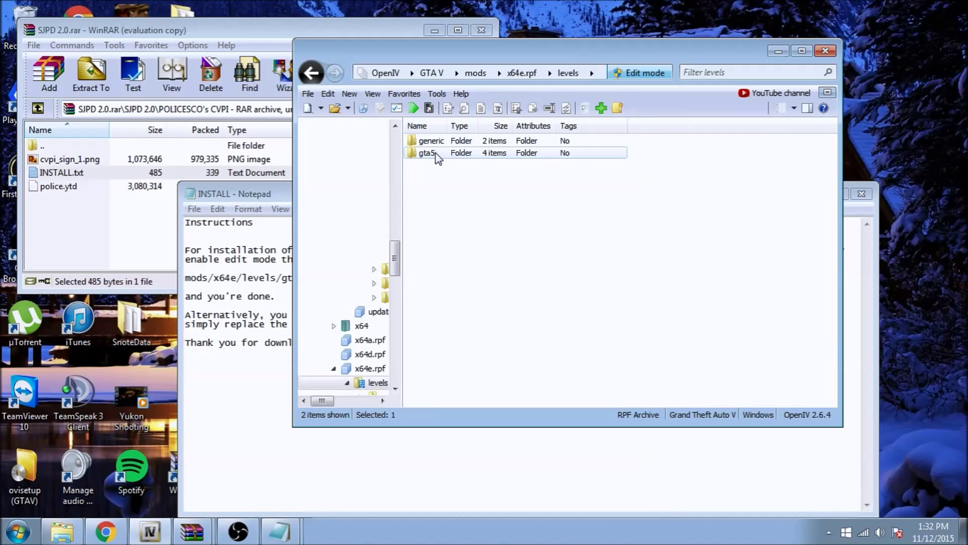
double_click(435, 152)
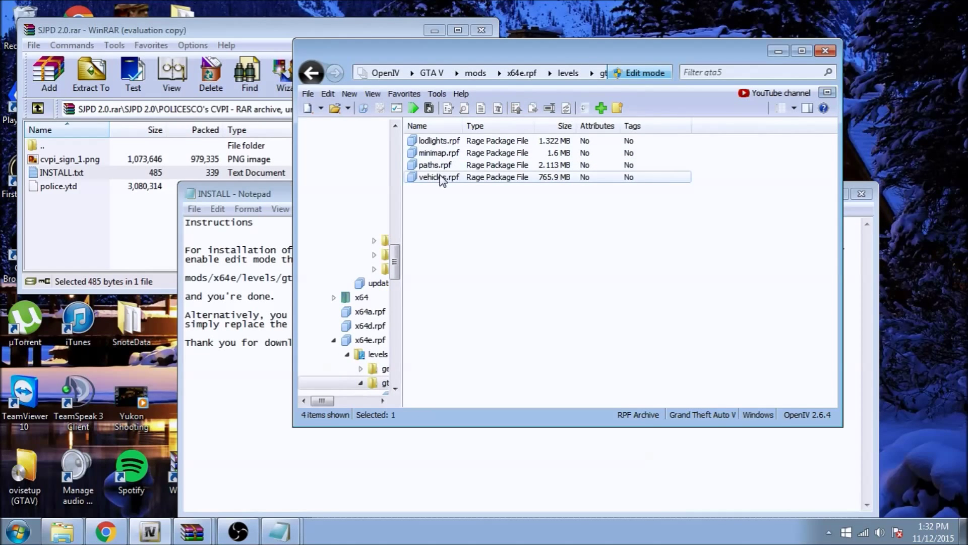
double_click(442, 177)
text(police)
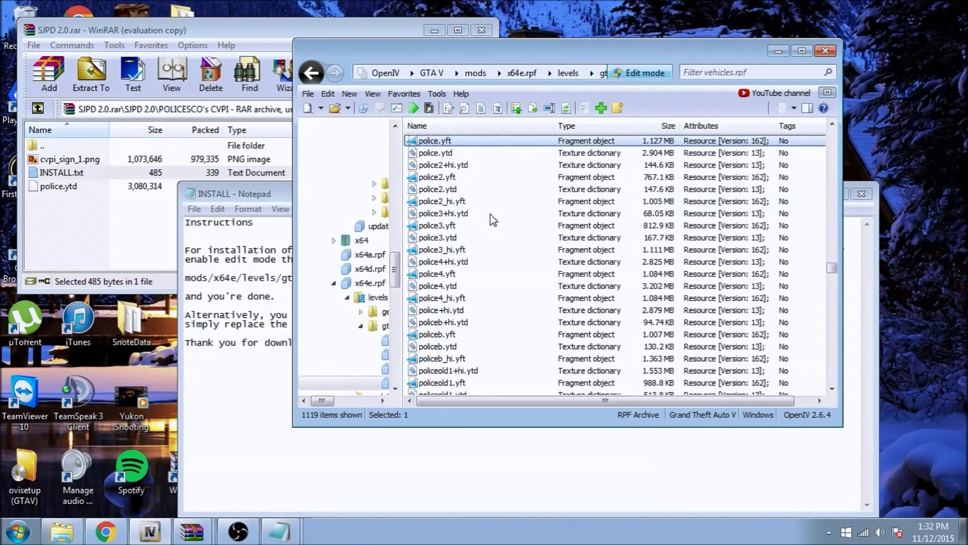
click(456, 154)
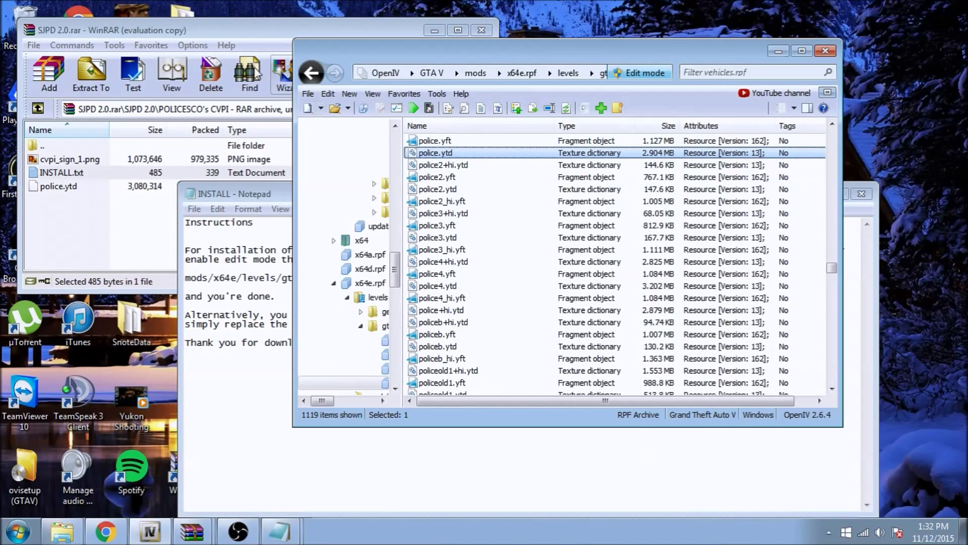
Replace police.ytd in vehicles.rpf with the archive's police.ytd, and return to the archive with nothing selected
click(228, 34)
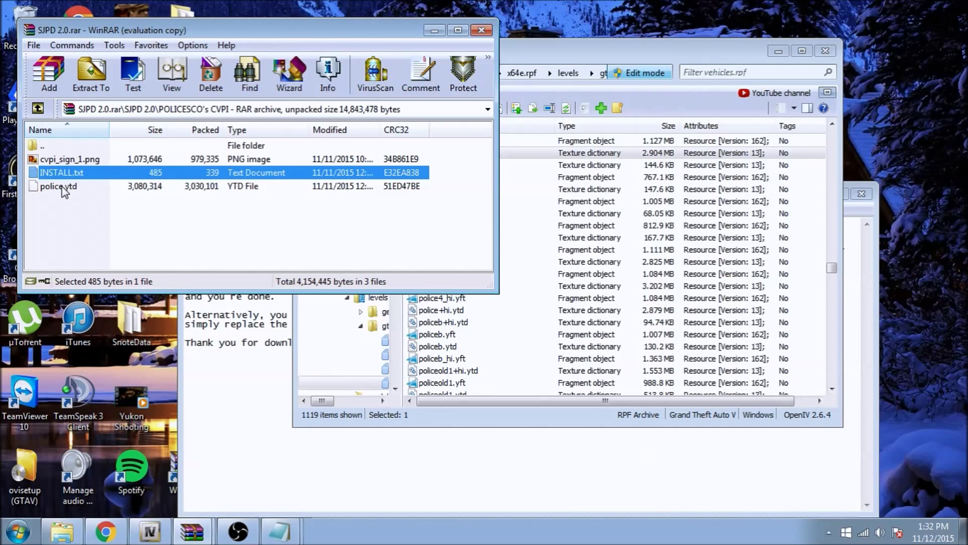
drag(61, 187, 637, 191)
click(587, 179)
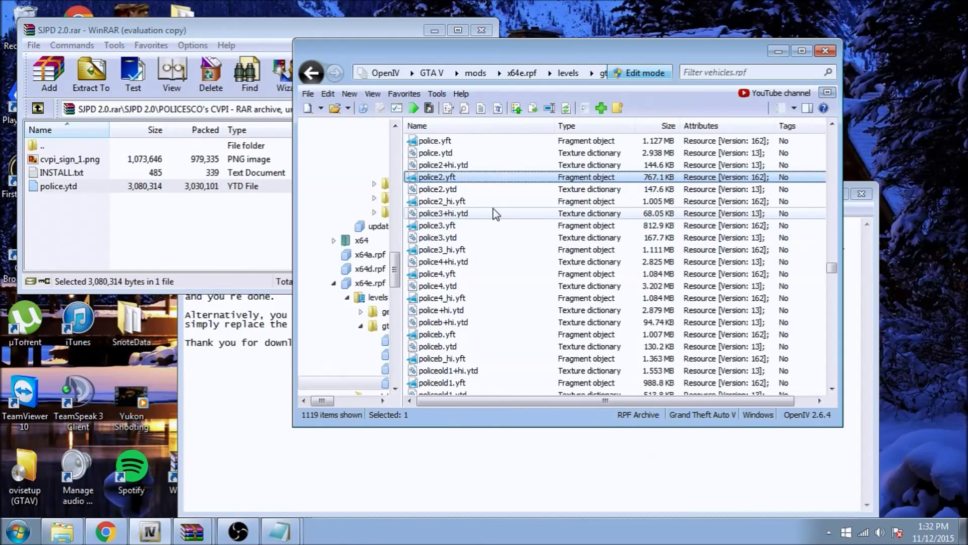
click(86, 184)
click(96, 224)
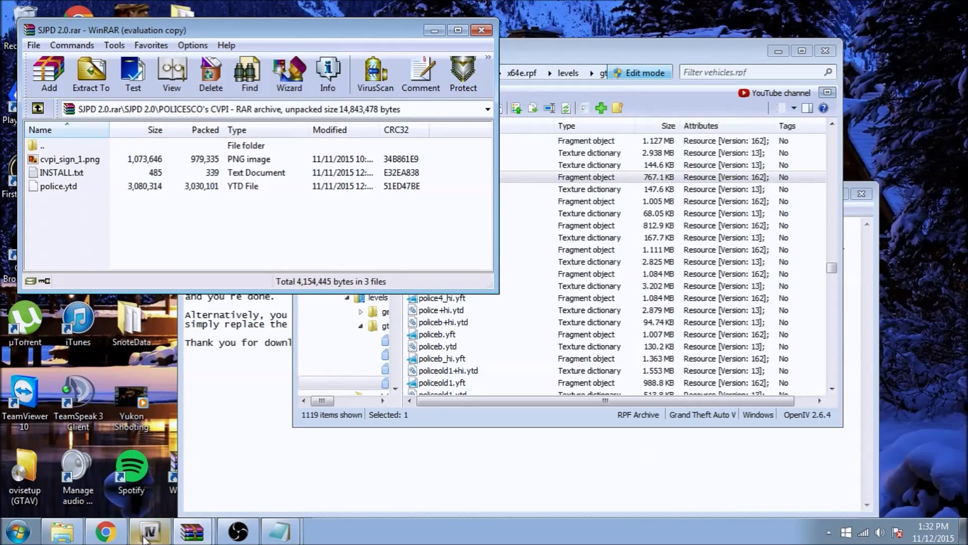
Switch to Chrome, open the CVPI LSPD Mx7000/Arjent. page from the GTA V vehicle models list, and review its screenshots and description
click(111, 534)
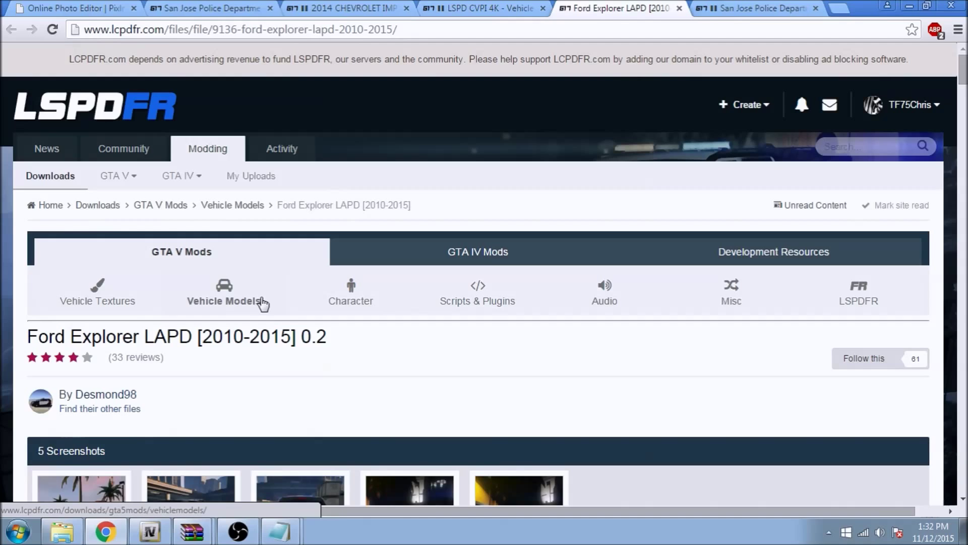
click(228, 292)
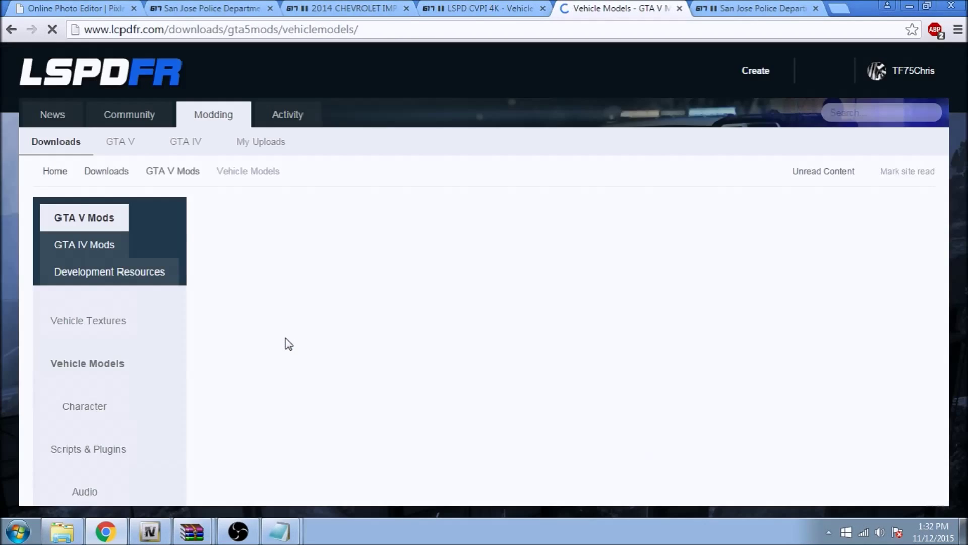
scroll(290, 348, down, 3)
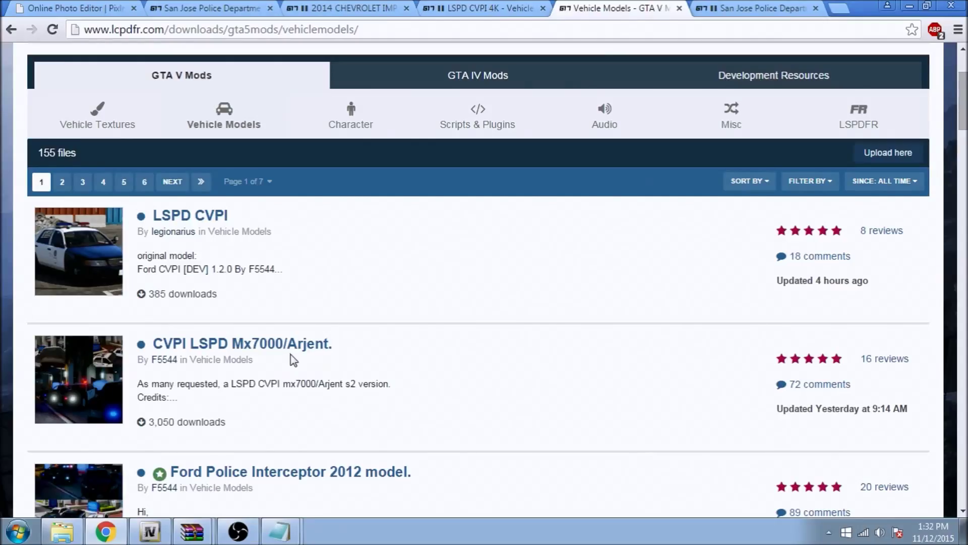
scroll(291, 361, down, 1)
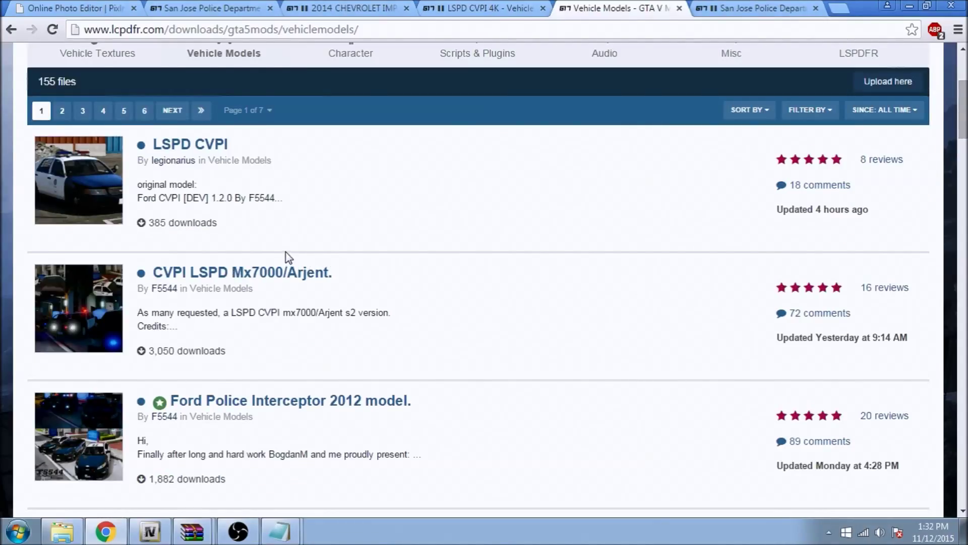
click(182, 147)
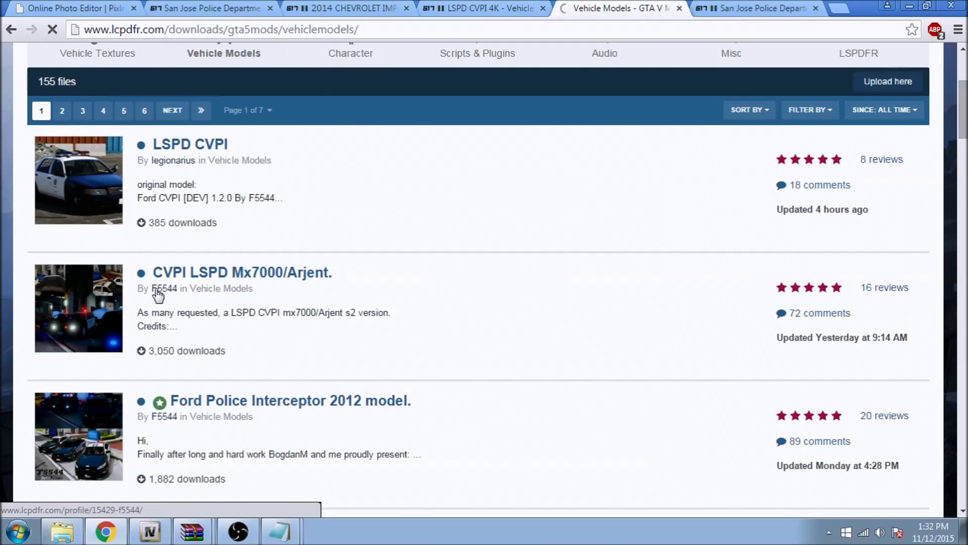
click(177, 273)
scroll(295, 285, down, 5)
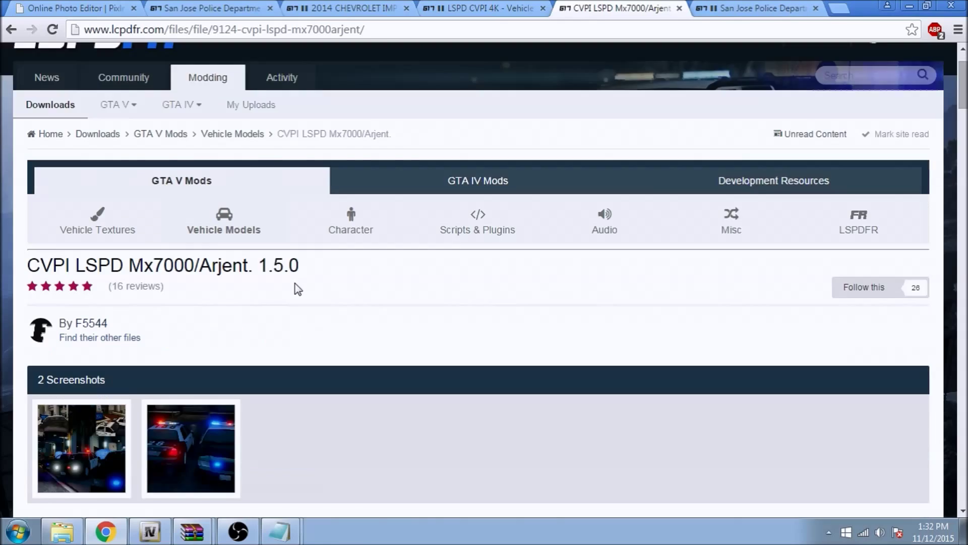
scroll(275, 301, down, 1)
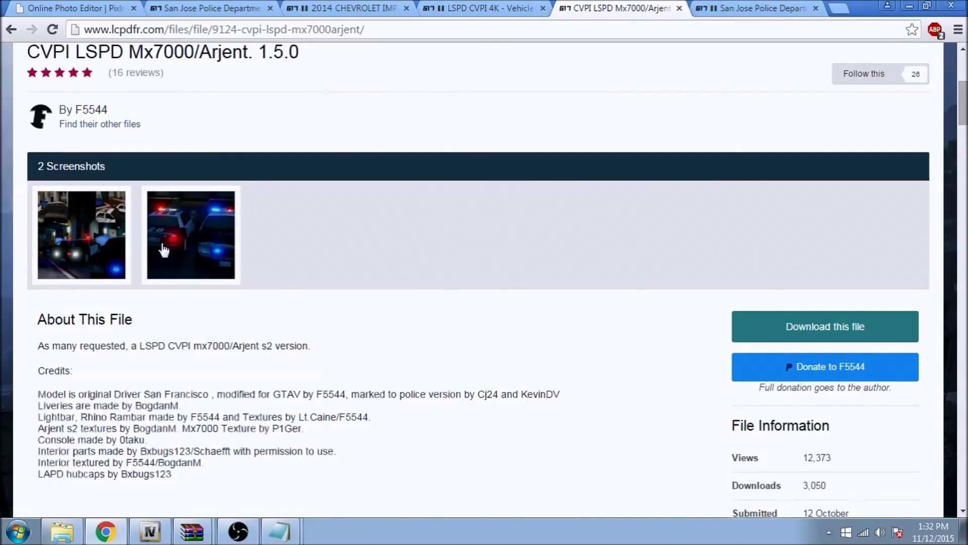
Leave the browser and view the CVPI livery template cvpi_sign_1.png from the archive's POLICESCO's CVPI folder, closing the image when done
click(910, 6)
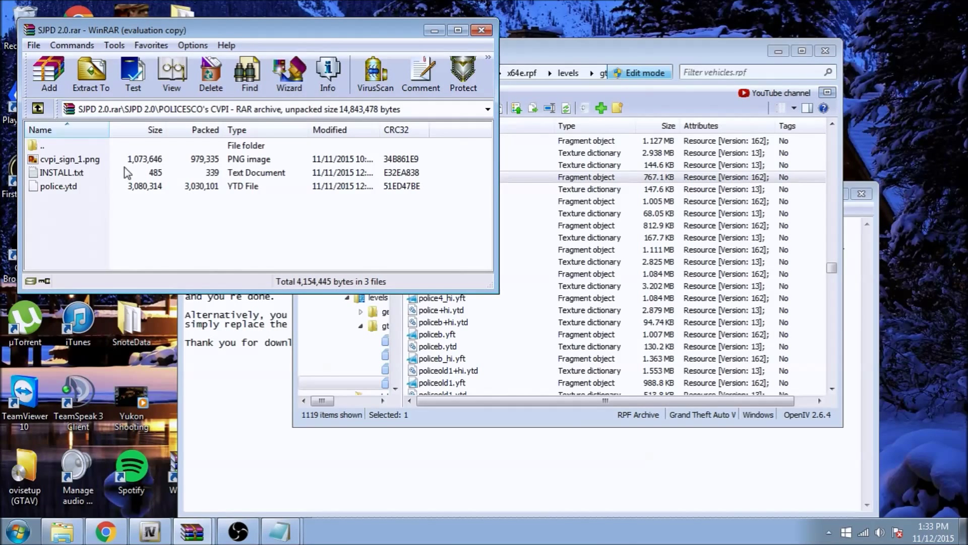
click(70, 160)
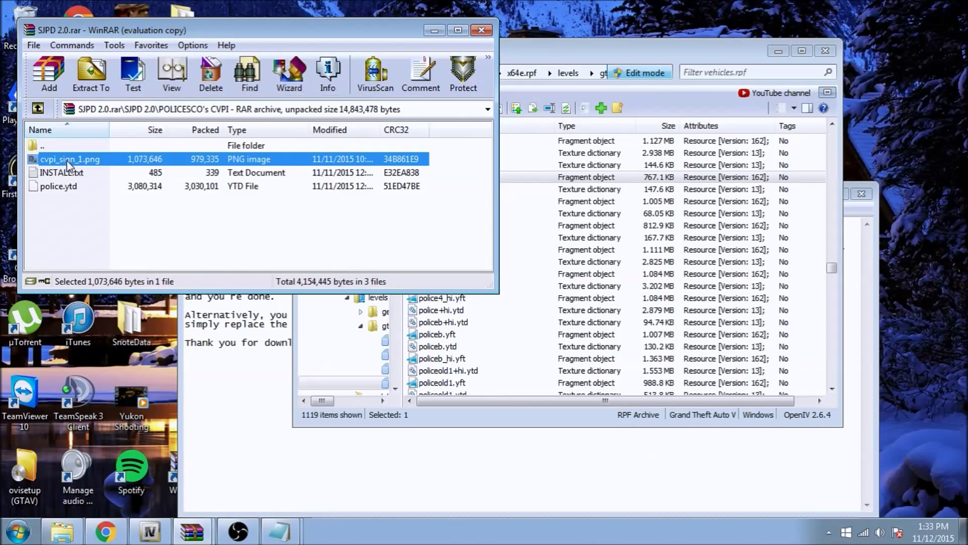
double_click(69, 164)
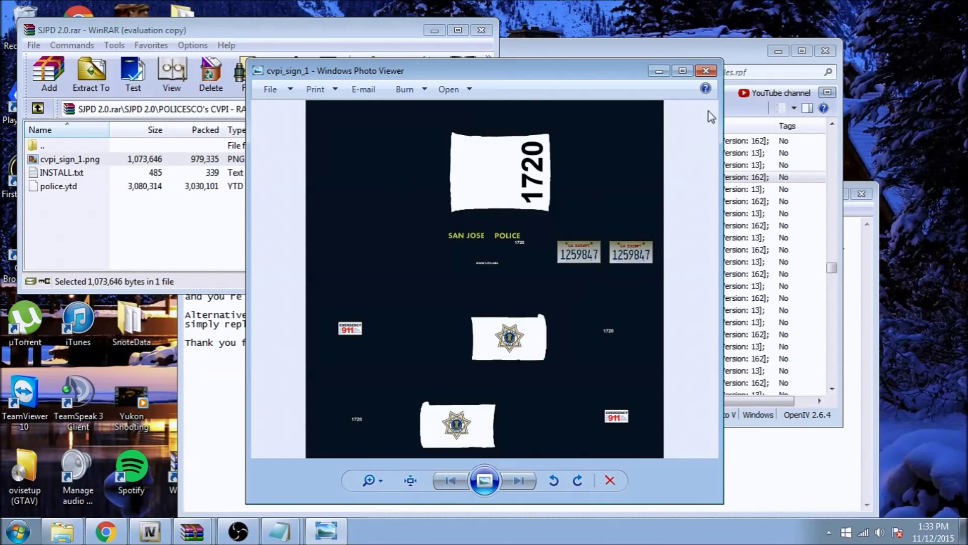
click(706, 71)
click(101, 219)
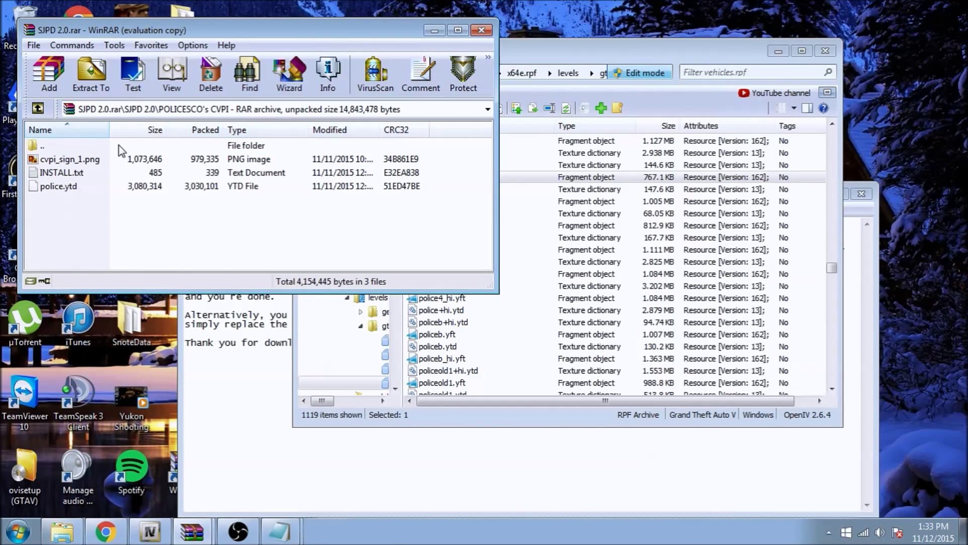
Put the archive's police.ytd into the open vehicles.rpf, return to the SJPD 2.0 folder and select BxBugs Impala
drag(50, 186, 559, 200)
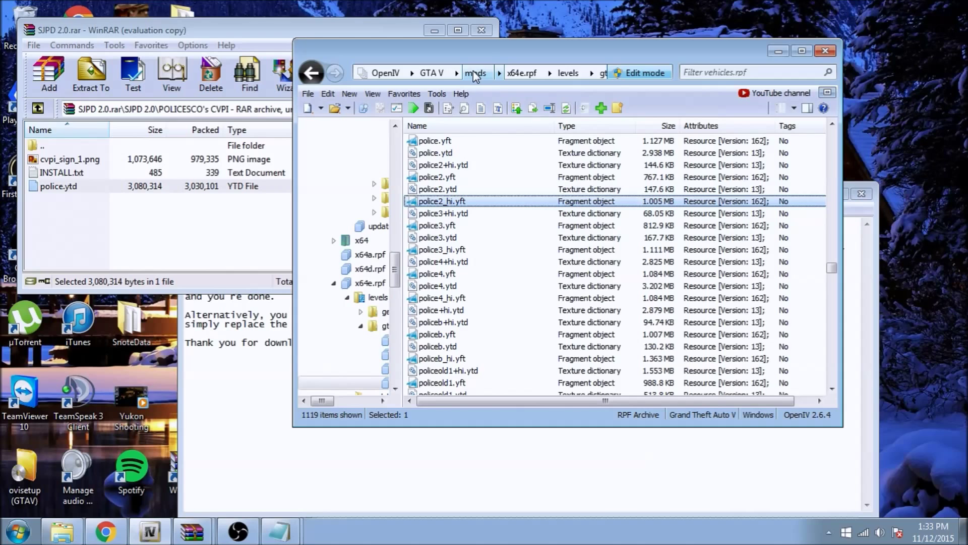
double_click(43, 146)
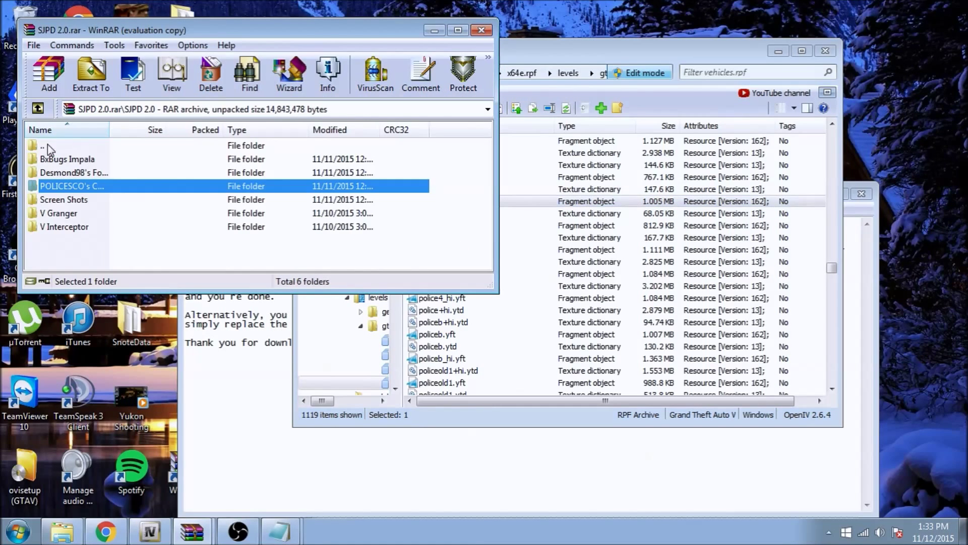
click(85, 160)
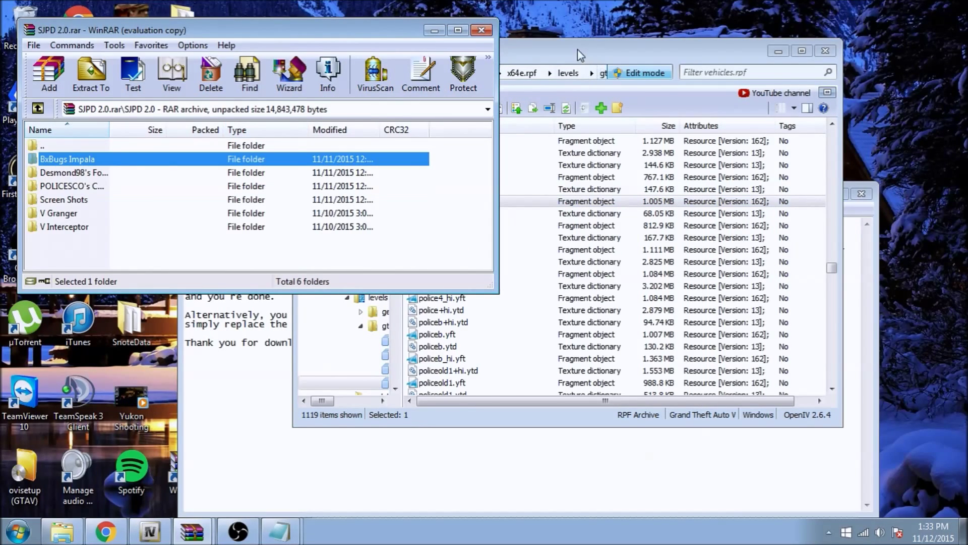
In OpenIV, go to mods/update/x64/dlcpacks/patchday3ng and open its dlc.rpf
click(527, 53)
click(468, 72)
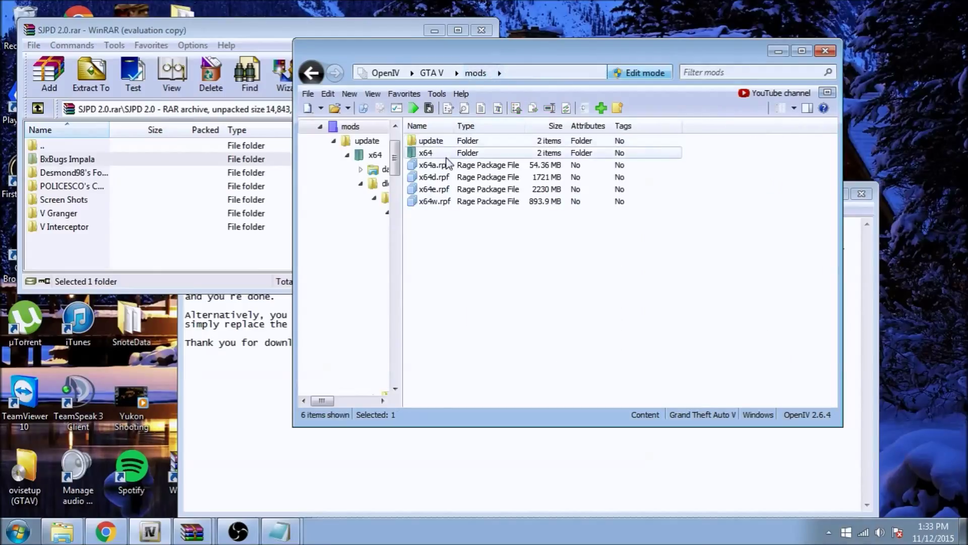
double_click(432, 141)
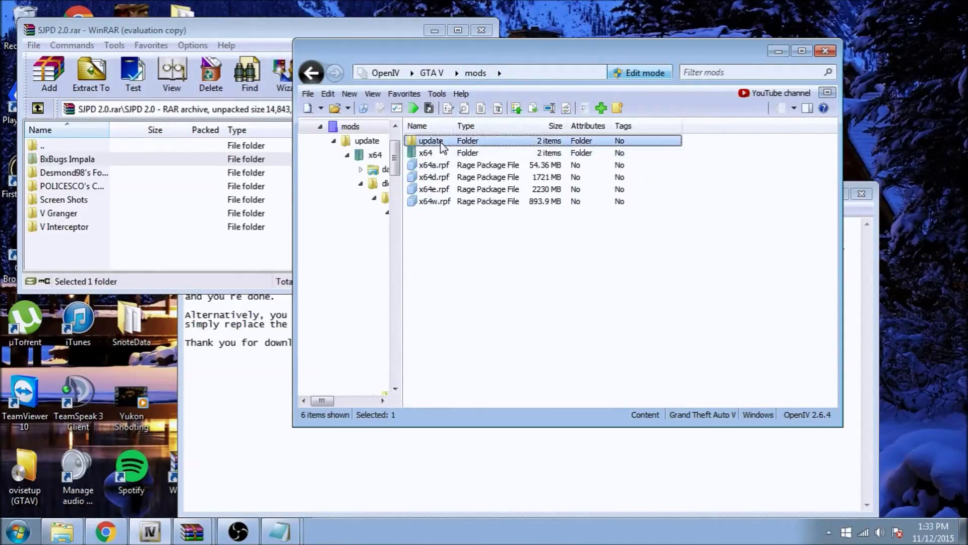
double_click(442, 142)
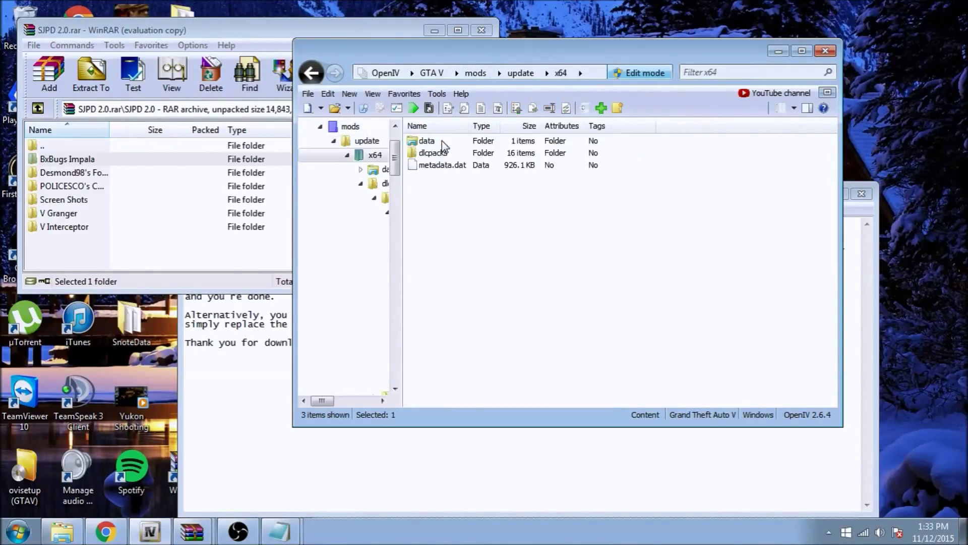
double_click(445, 157)
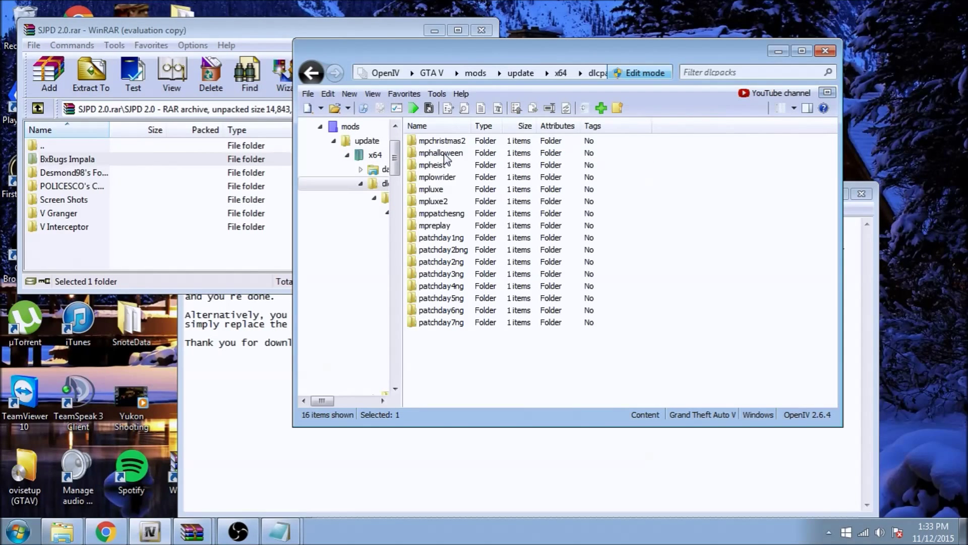
double_click(457, 276)
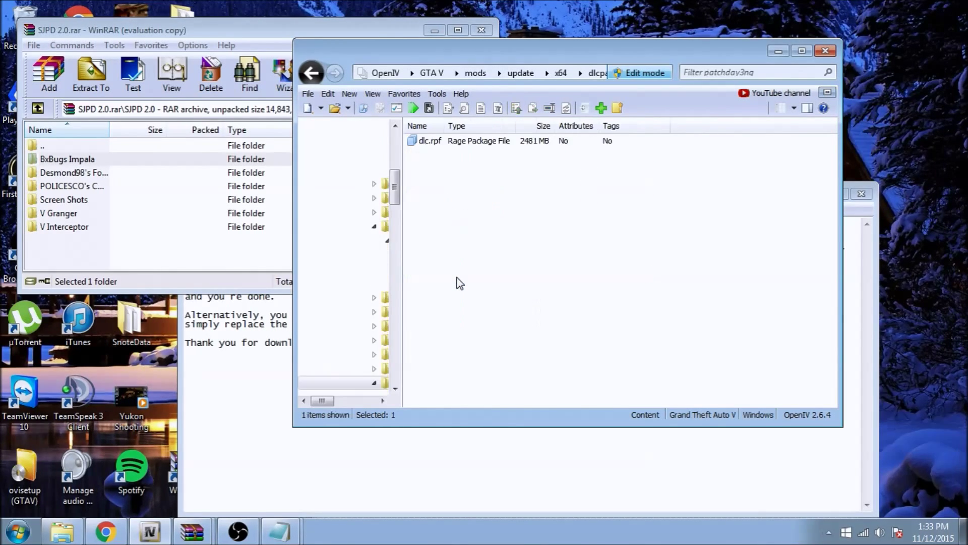
click(437, 143)
double_click(437, 143)
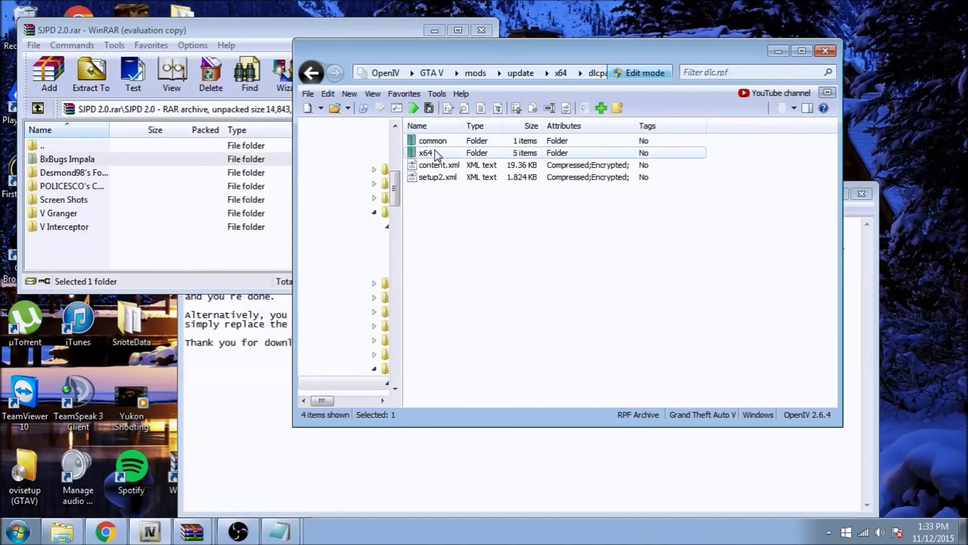
Inside the patchday3ng dlc.rpf, open x64/levels/gta5/vehicles.rpf and look over its vehicle files
double_click(436, 153)
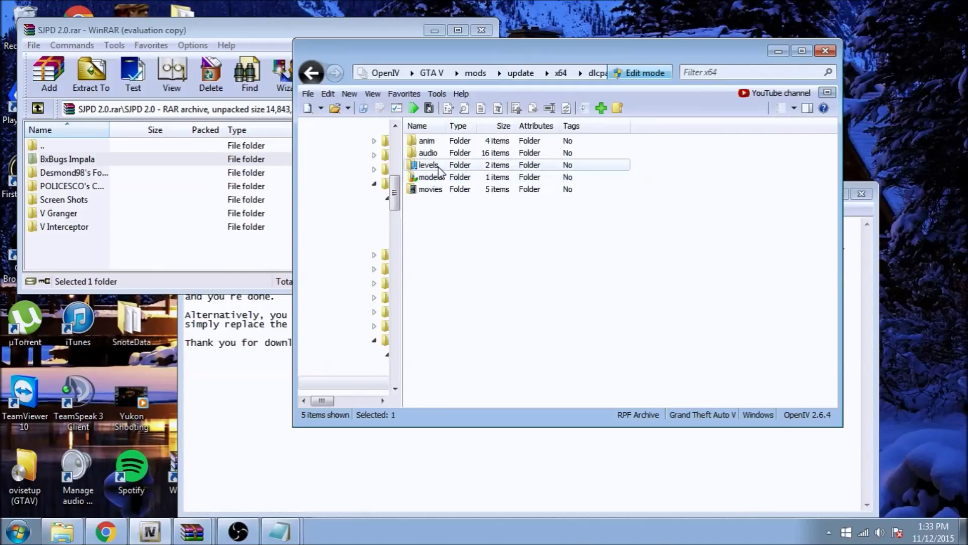
double_click(438, 166)
double_click(437, 142)
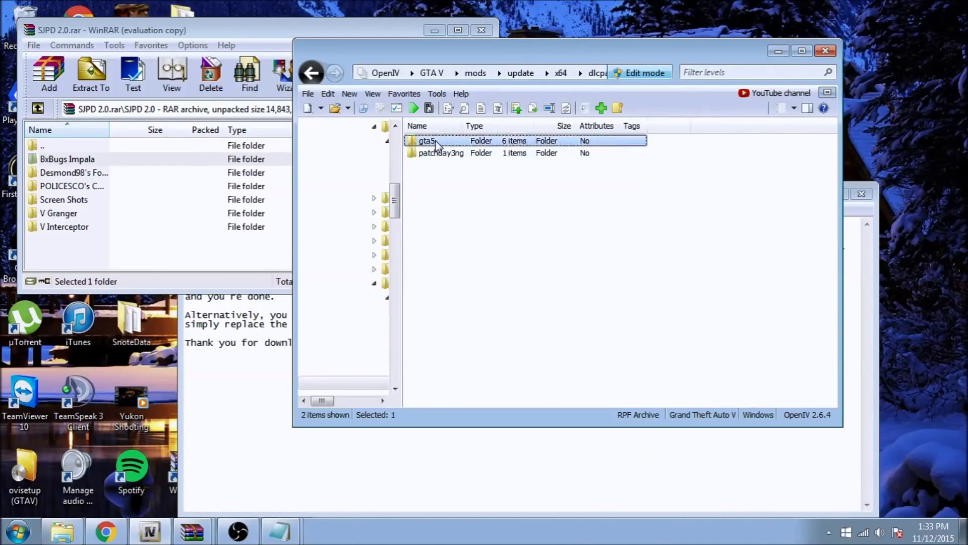
click(440, 201)
double_click(439, 201)
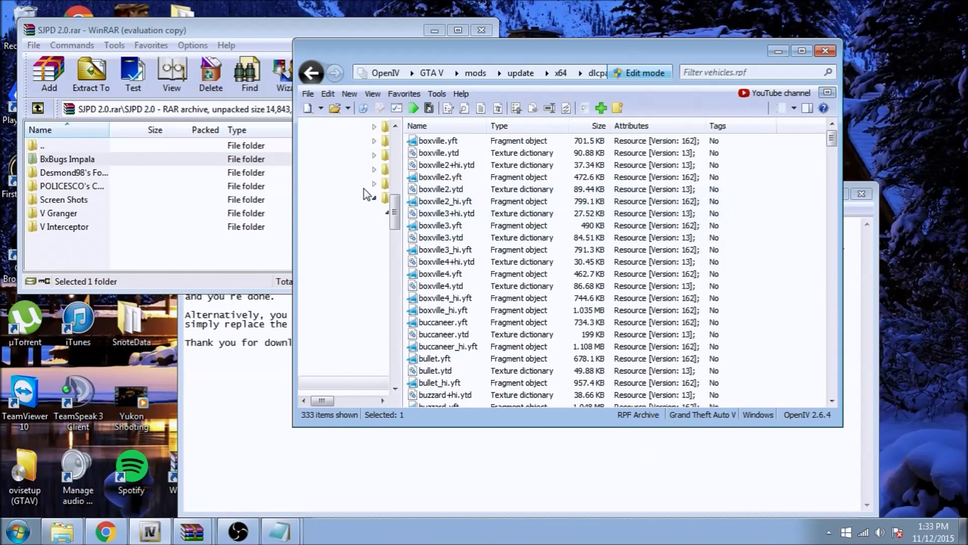
scroll(497, 232, down, 4)
scroll(497, 231, up, 4)
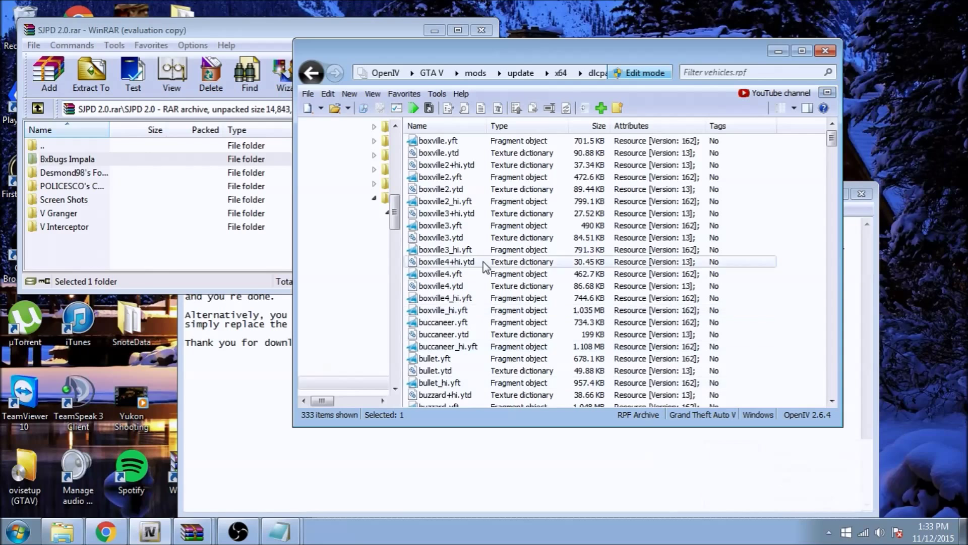
Open the archive's BxBugs Impala folder and put its police2.ytd into the patchday3ng vehicles.rpf
click(70, 161)
double_click(70, 160)
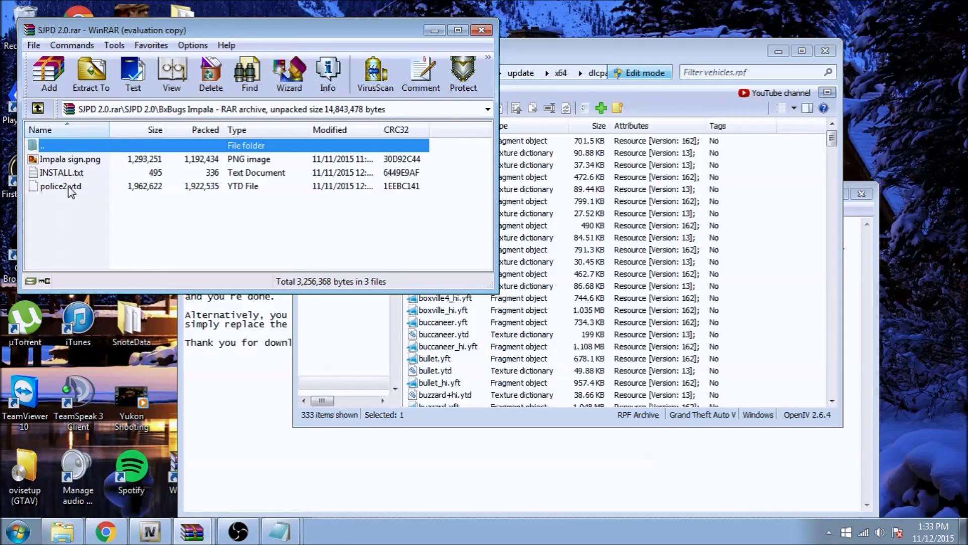
drag(73, 190, 631, 219)
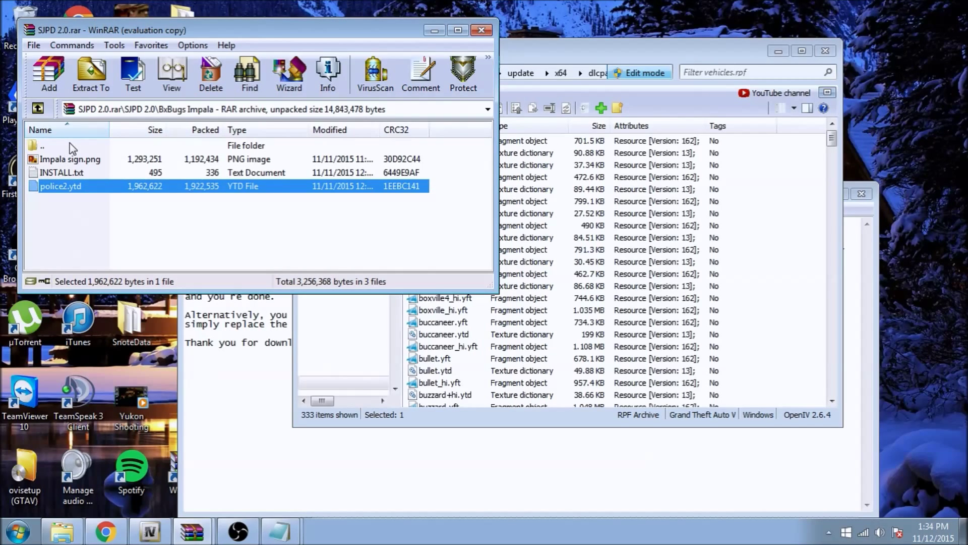
Open Desmond98's Ford Explorer folder in the archive, and in OpenIV open dlcpacks/patchday4ng/dlc.rpf
double_click(58, 147)
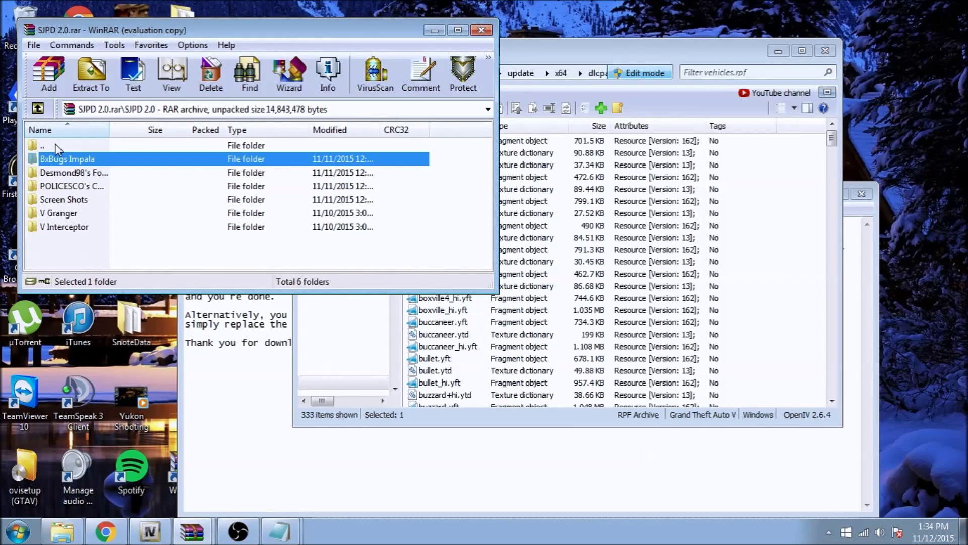
double_click(96, 174)
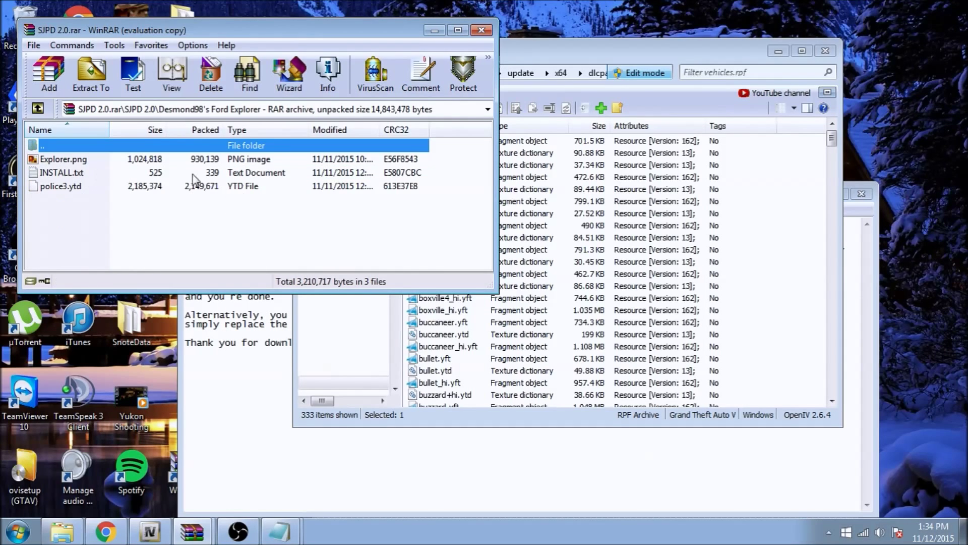
click(583, 47)
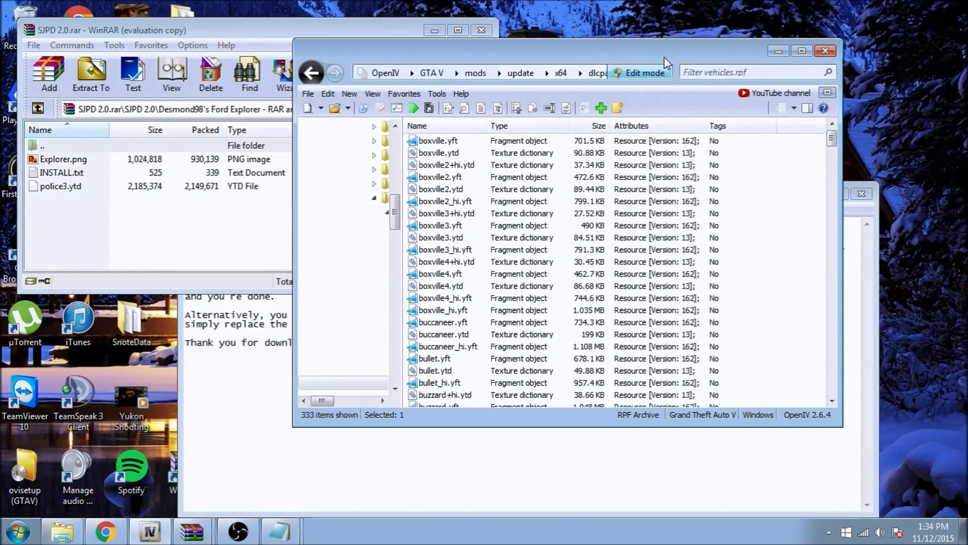
click(598, 73)
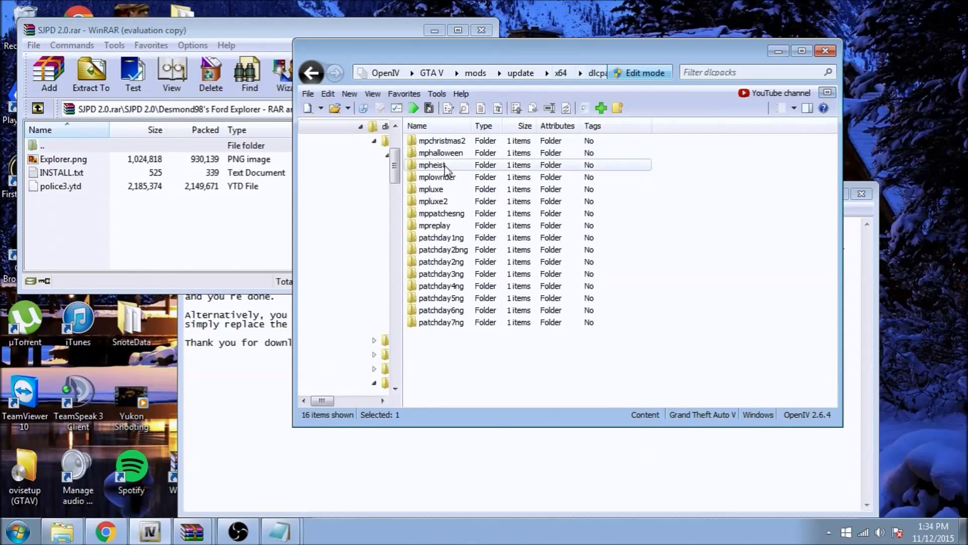
double_click(450, 289)
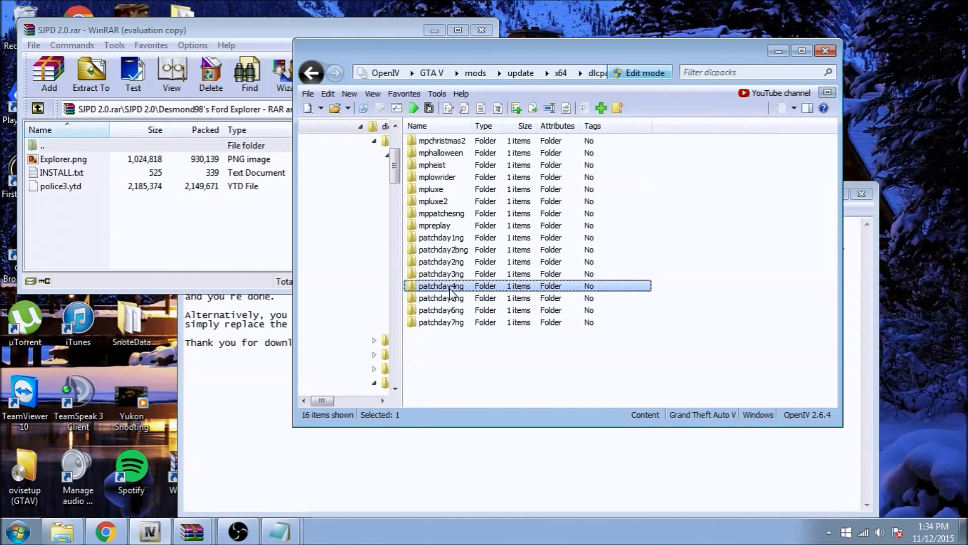
double_click(449, 143)
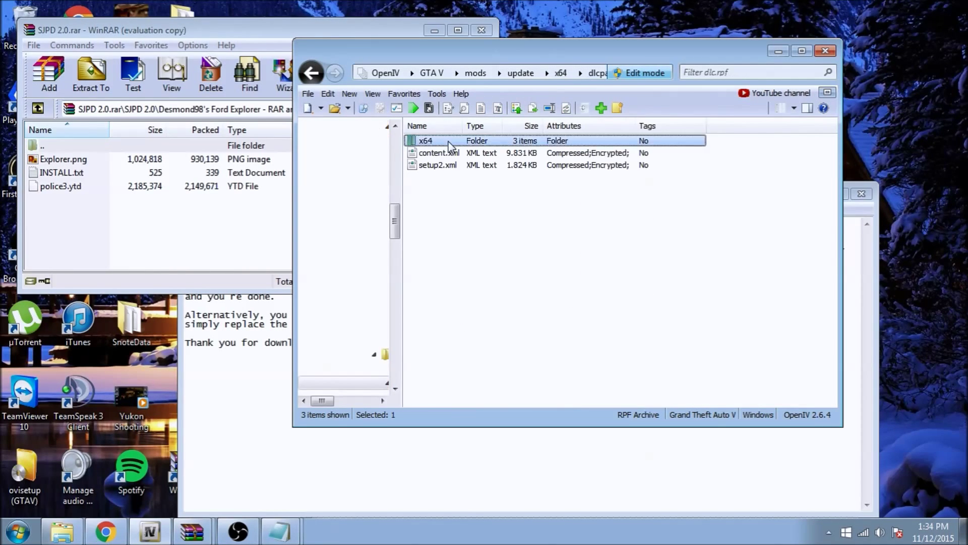
Open x64/levels/gta5/vehicles.rpf inside the patchday4ng dlc.rpf and replace its police3.ytd with the Ford Explorer folder's police3.ytd
double_click(447, 141)
click(441, 154)
double_click(441, 153)
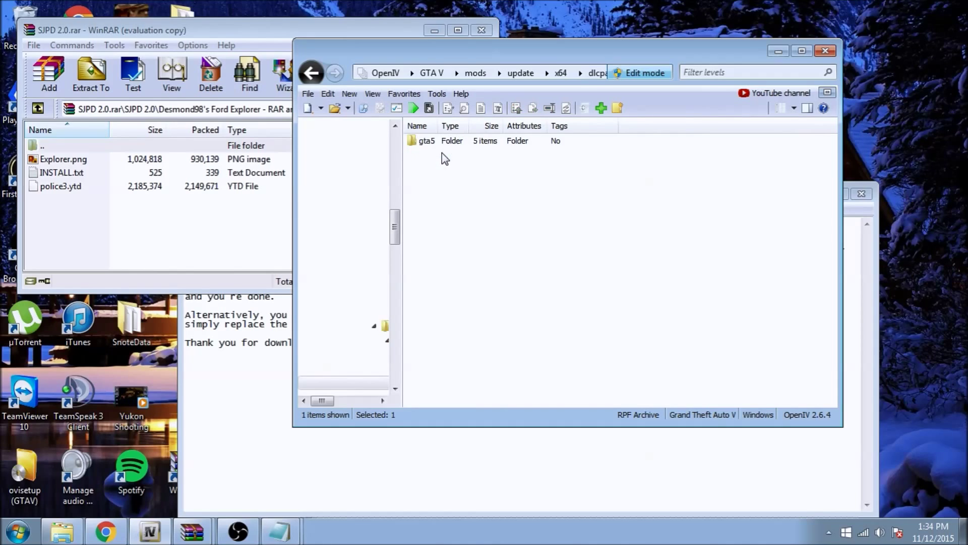
double_click(432, 141)
click(446, 191)
double_click(448, 190)
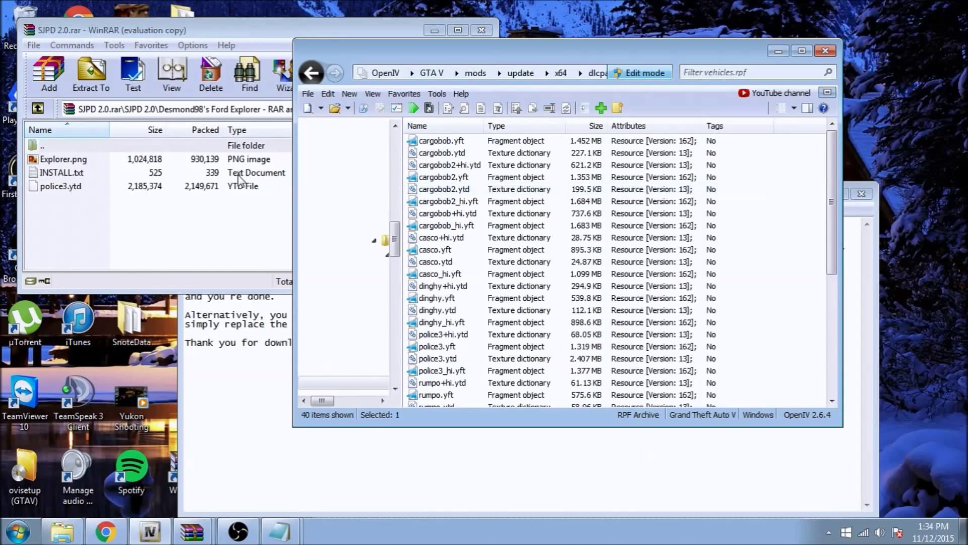
drag(64, 191, 625, 249)
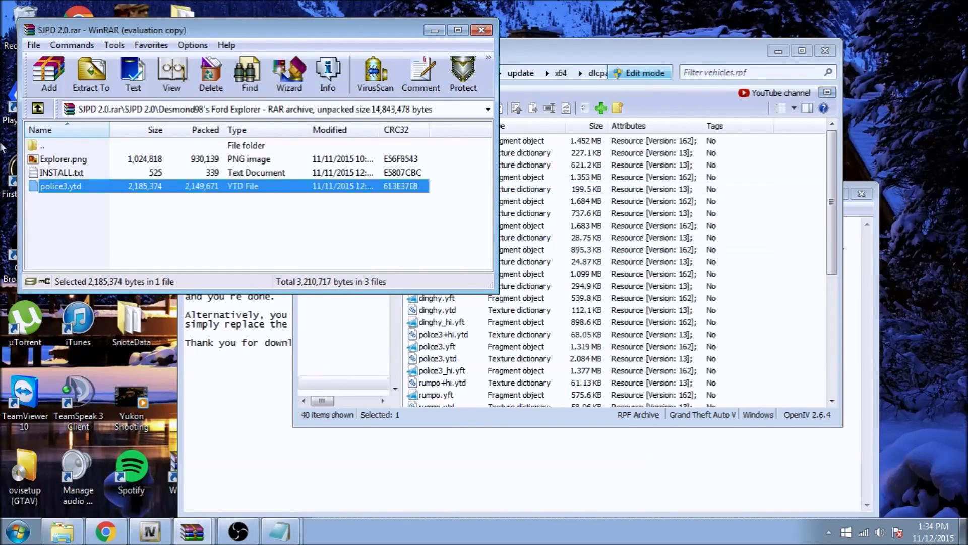
Return to the archive's SJPD 2.0 folder, look at the contents of the V Granger folder, and go back out of it
double_click(71, 146)
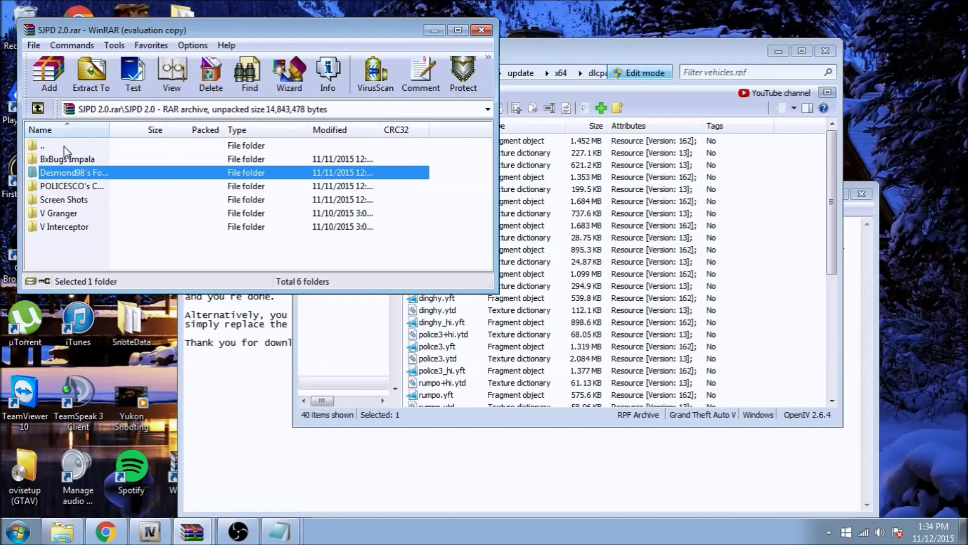
click(80, 214)
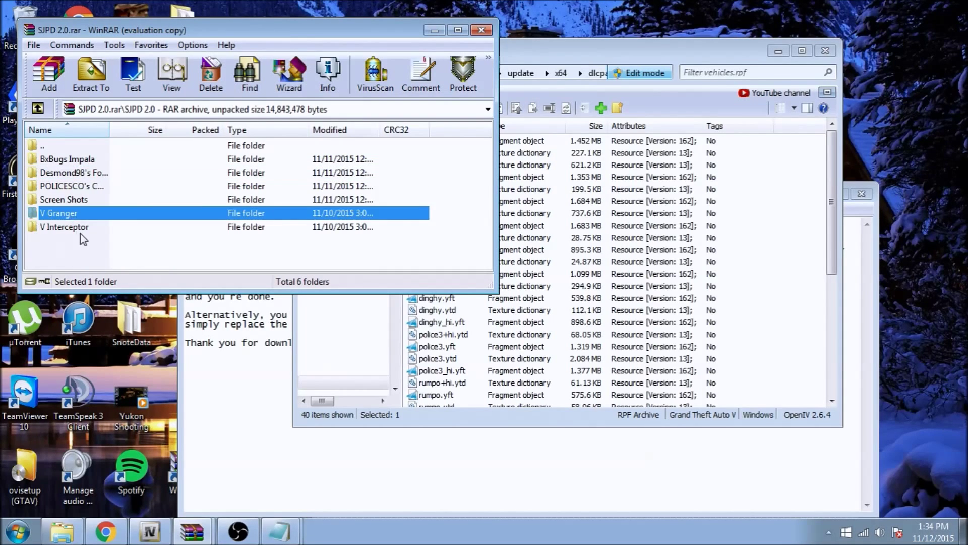
click(82, 228)
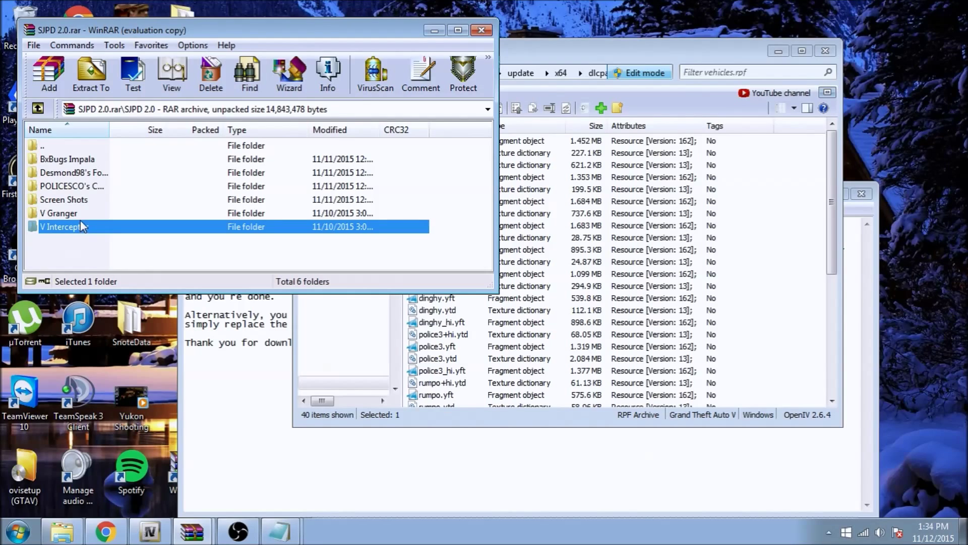
double_click(74, 214)
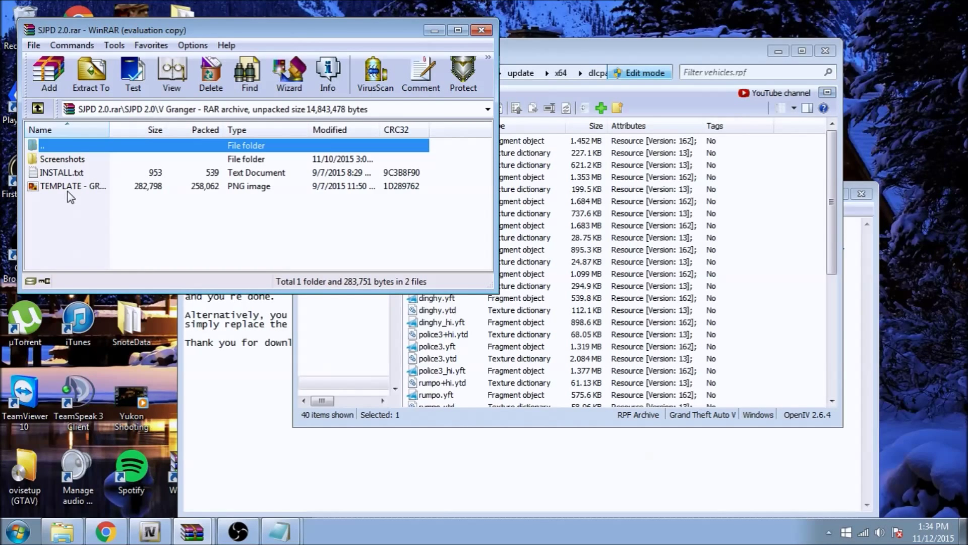
double_click(68, 147)
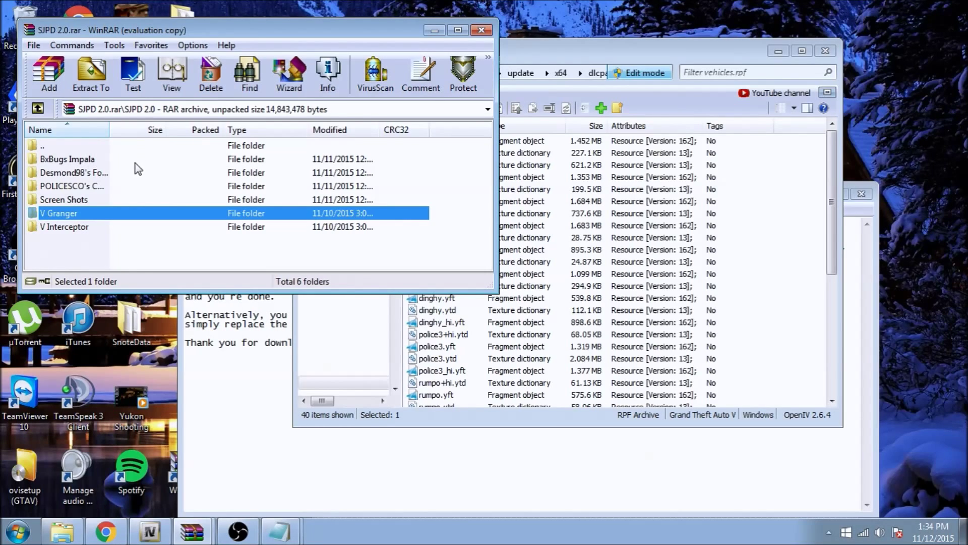
click(95, 159)
click(96, 187)
click(97, 161)
click(96, 187)
click(95, 162)
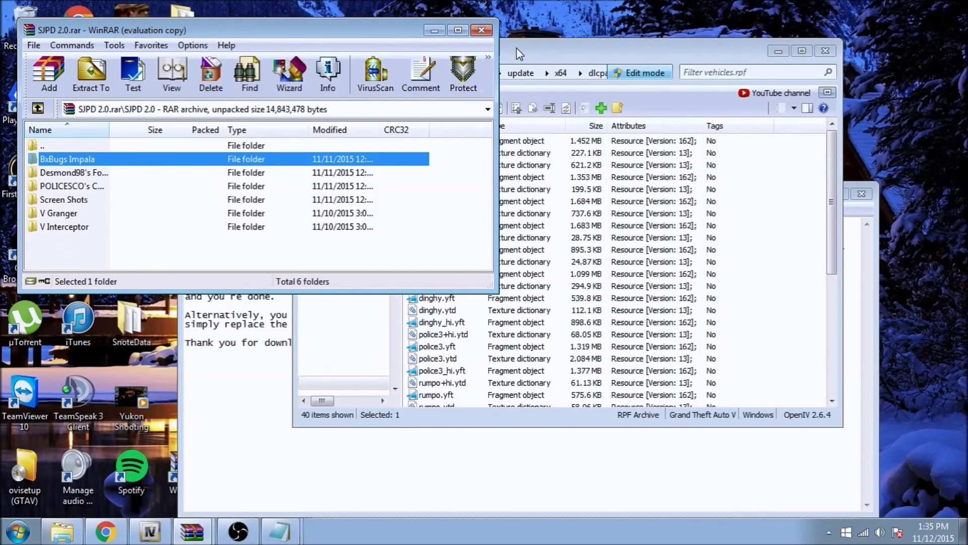
click(619, 57)
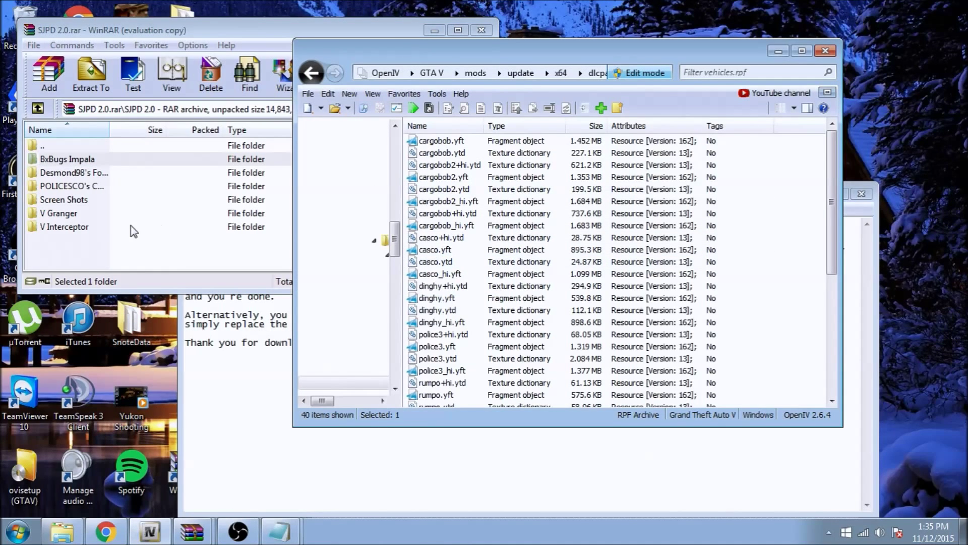
Locate police3.ytd in the patchday4ng vehicles.rpf file list
click(529, 214)
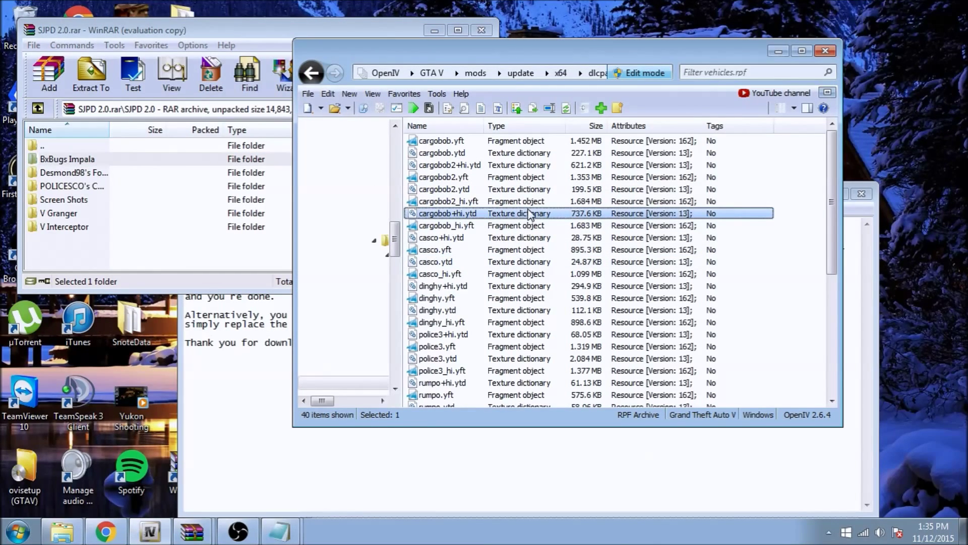
key(p)
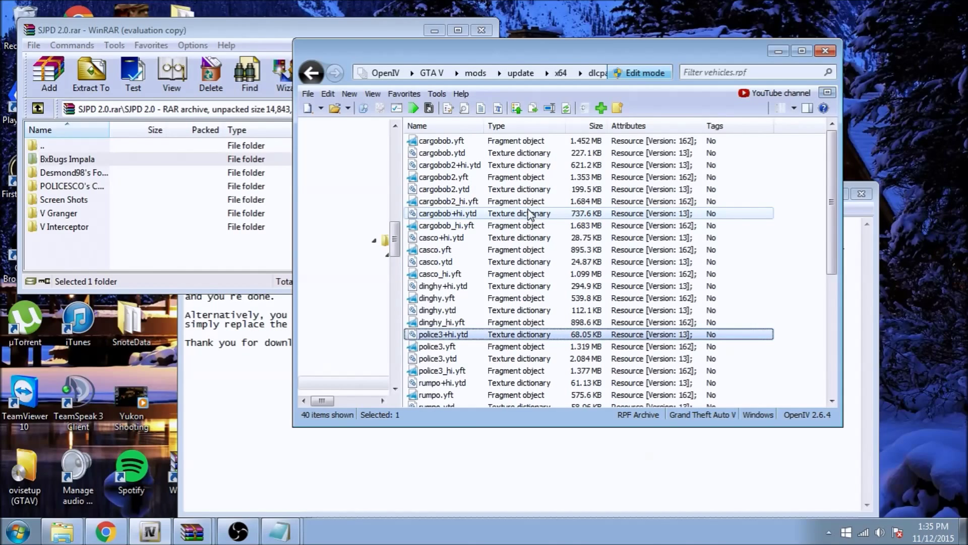
click(442, 347)
click(443, 359)
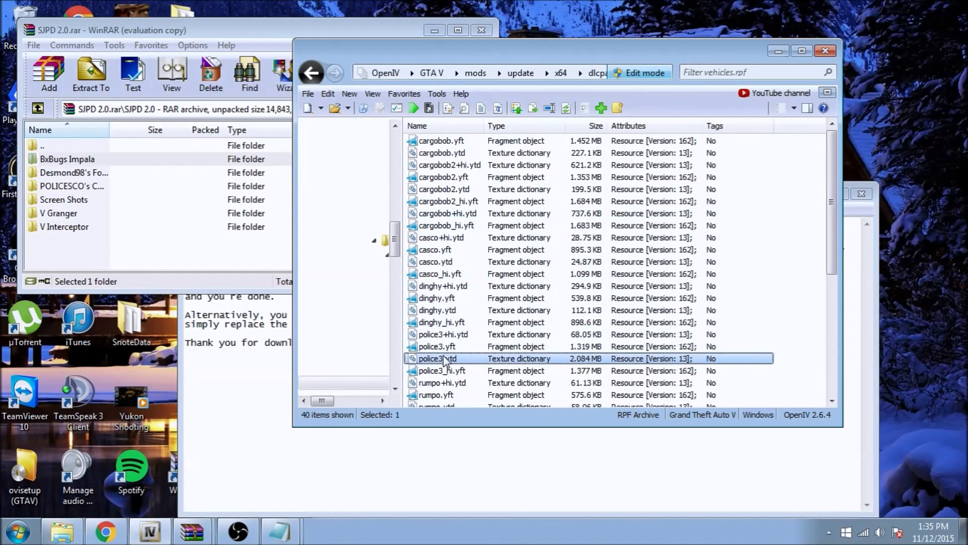
double_click(87, 161)
double_click(75, 147)
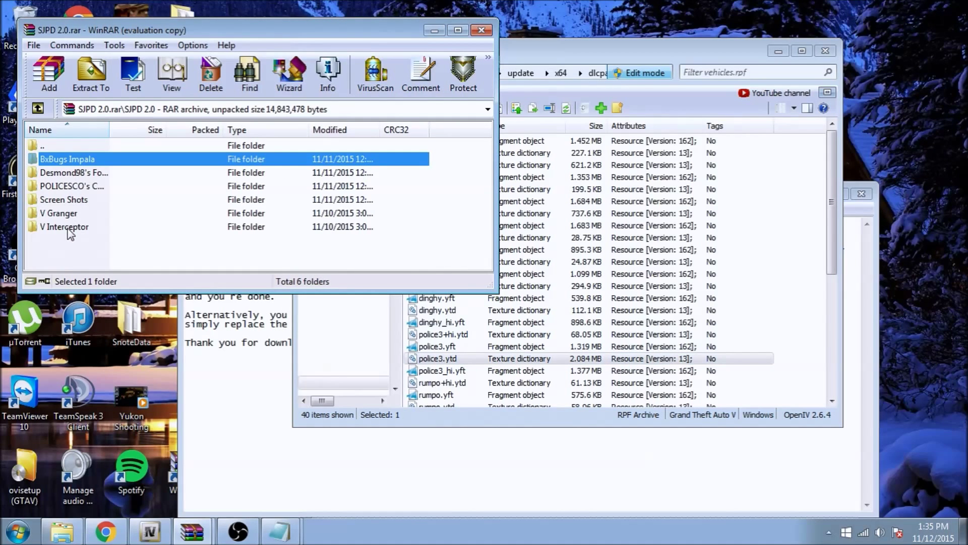
double_click(71, 216)
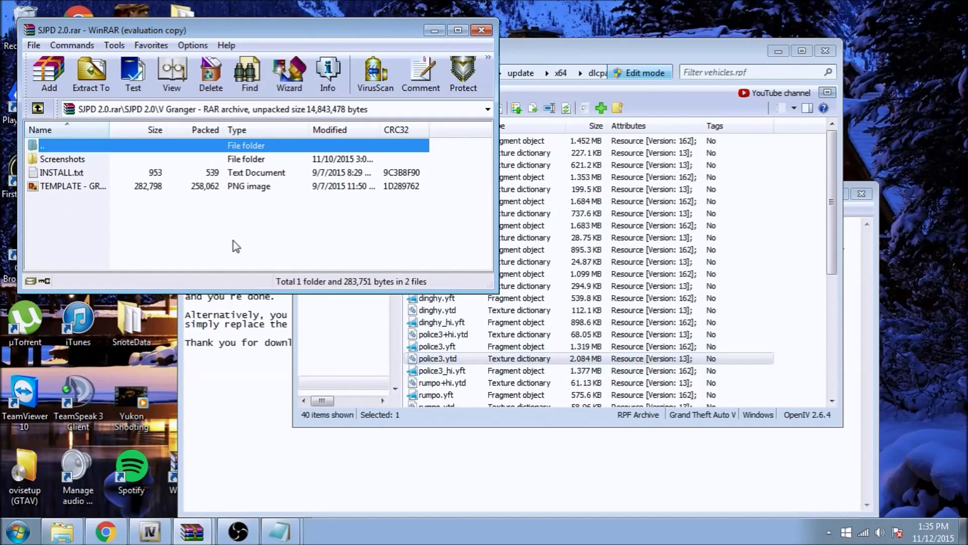
double_click(72, 187)
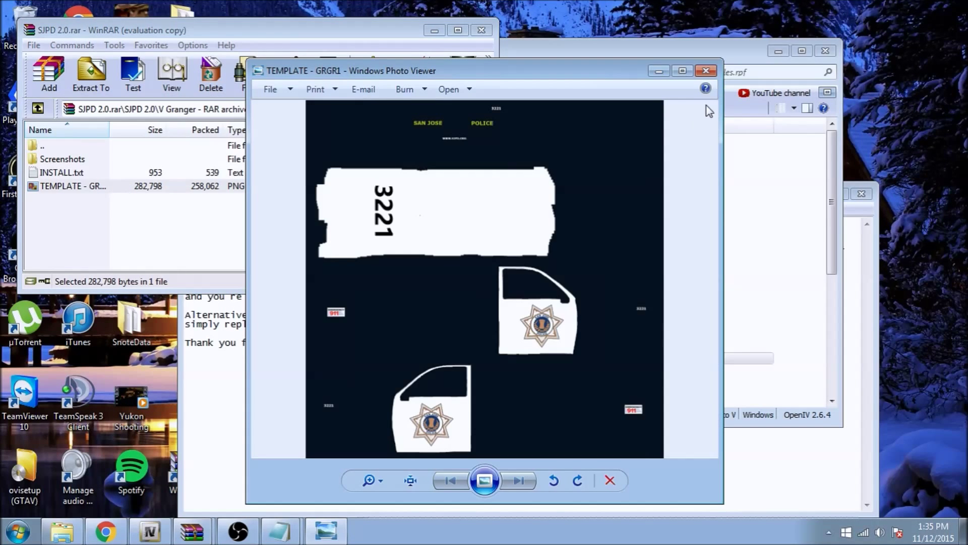
click(706, 71)
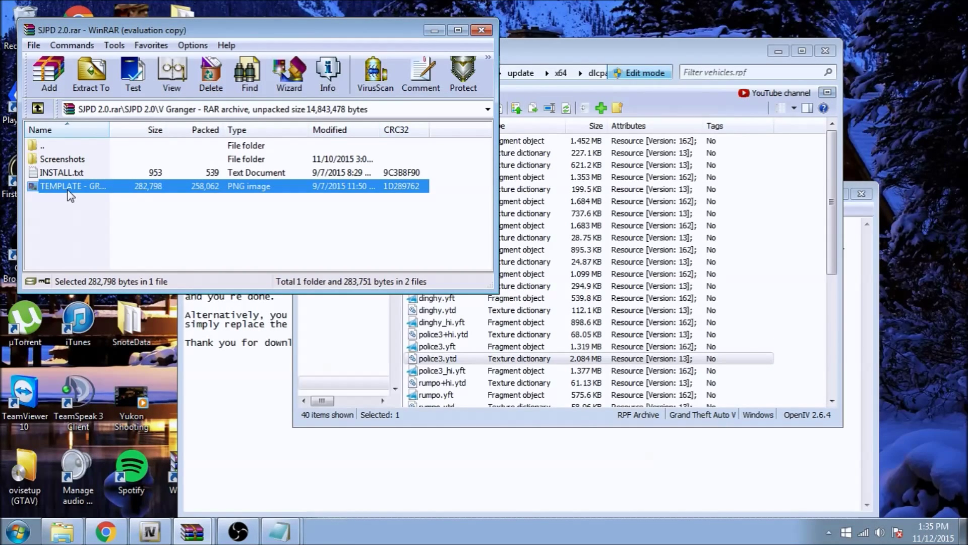
Open police3.ytd from vehicles.rpf in the texture editor and move the editor window clear of the archive window
double_click(456, 361)
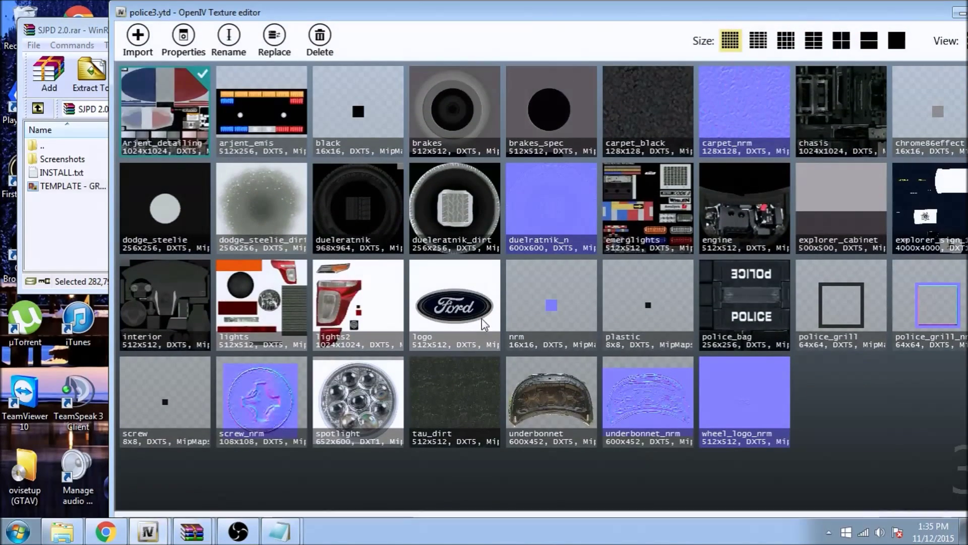
drag(819, 16, 683, 25)
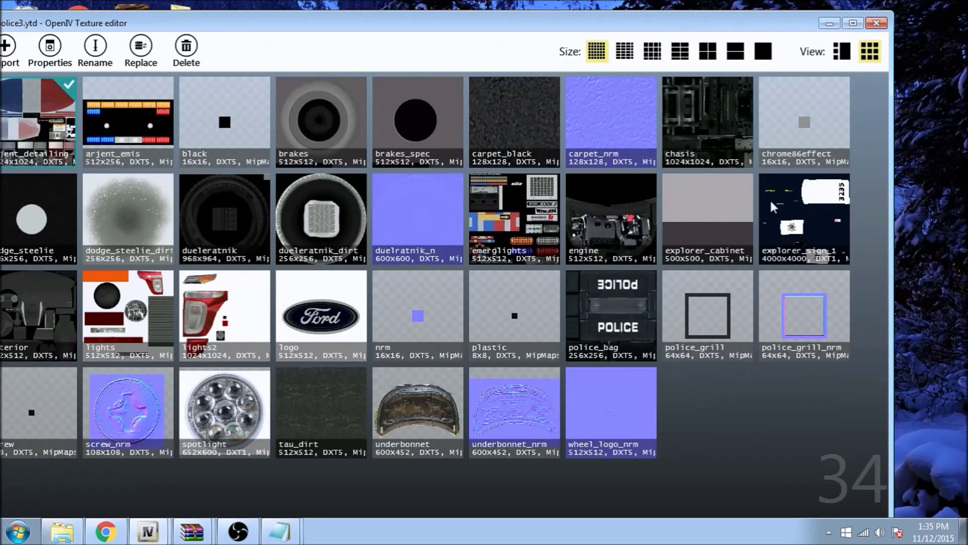
drag(660, 25, 702, 21)
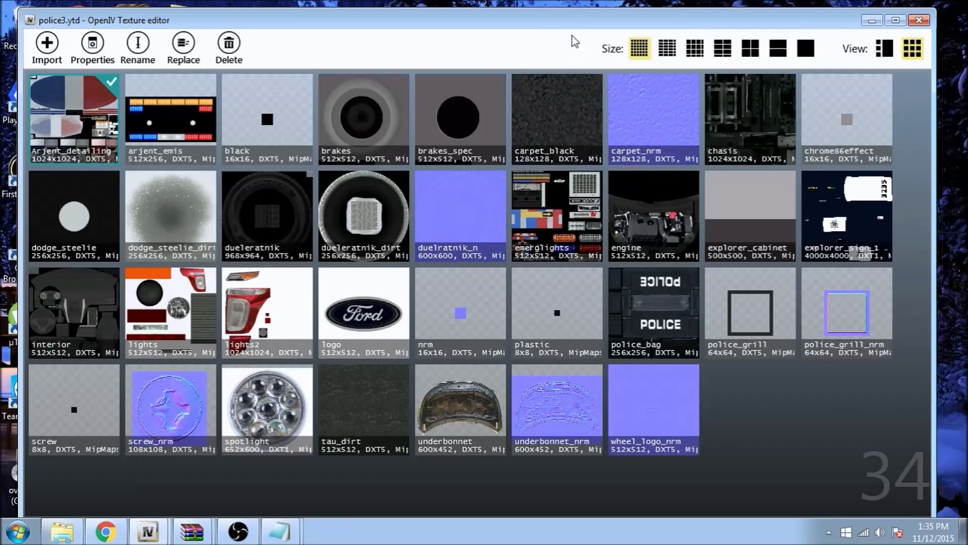
drag(554, 28, 661, 192)
click(67, 206)
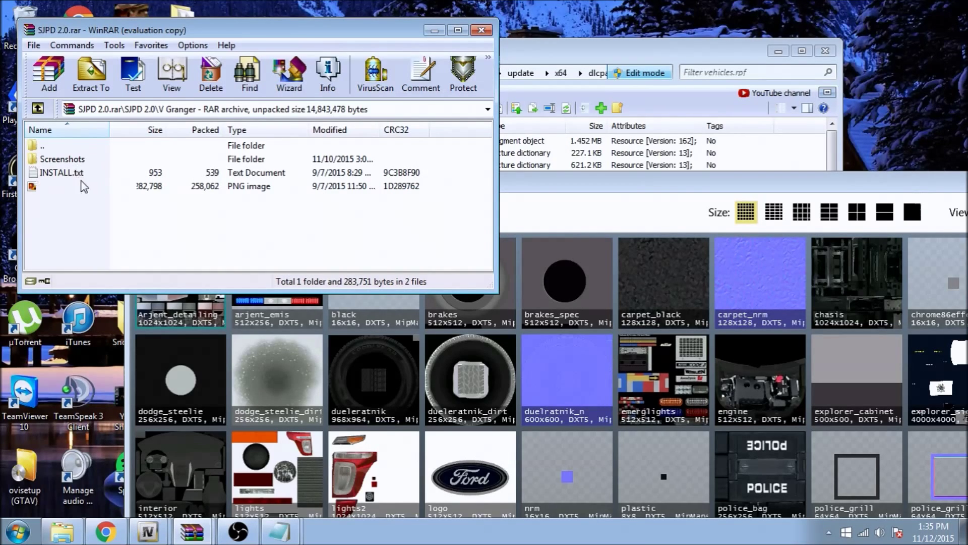
Open Desmond98's Ford Explorer folder in the archive and extract Explorer.png to the desktop
double_click(60, 145)
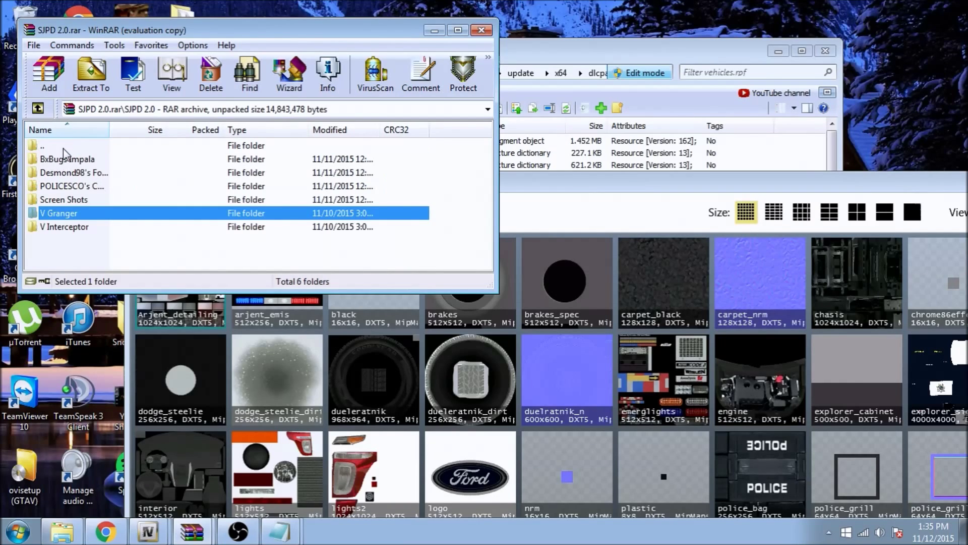
double_click(84, 173)
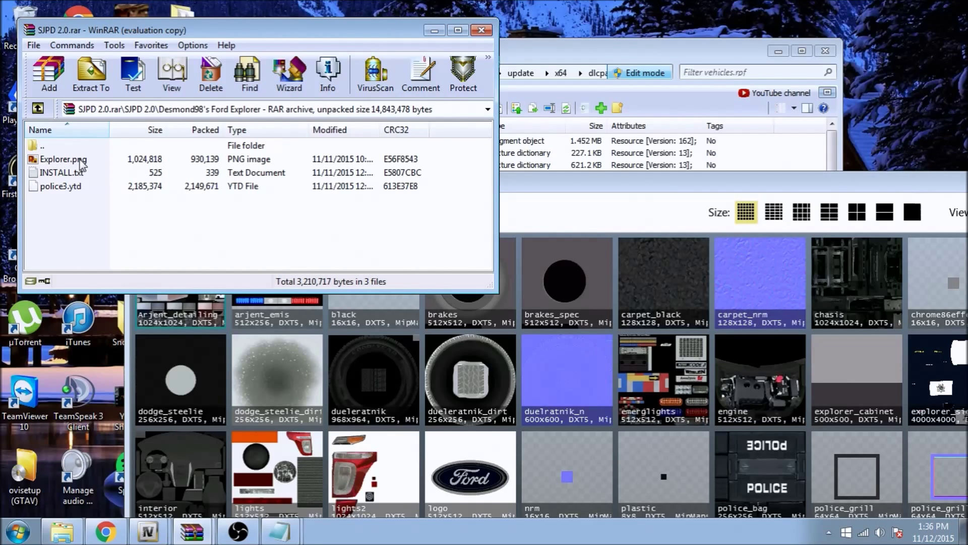
drag(81, 160, 467, 151)
Replace the explorer_sign_1 texture in police3.ytd with the Explorer image from the desktop, and close the texture editor saving the changes
drag(926, 49, 838, 187)
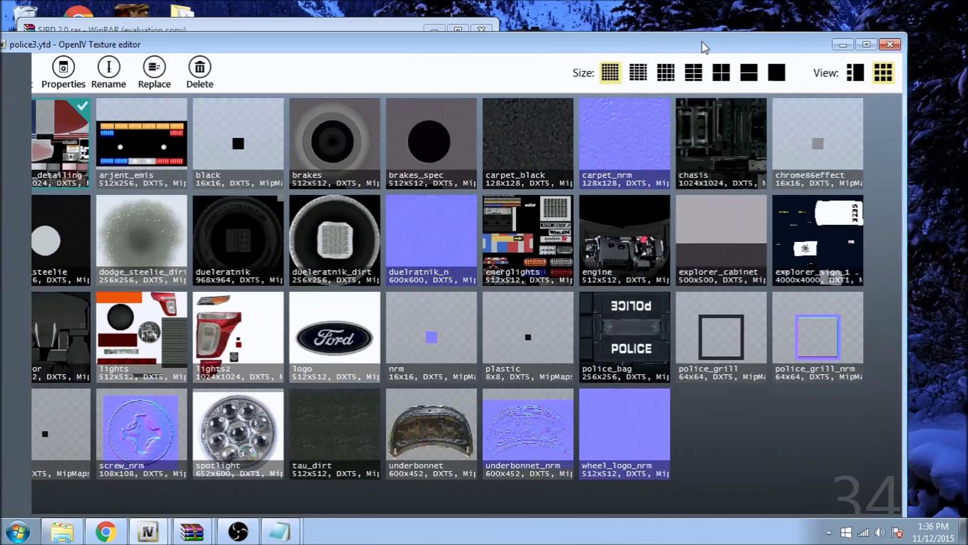
drag(704, 47, 740, 40)
click(871, 226)
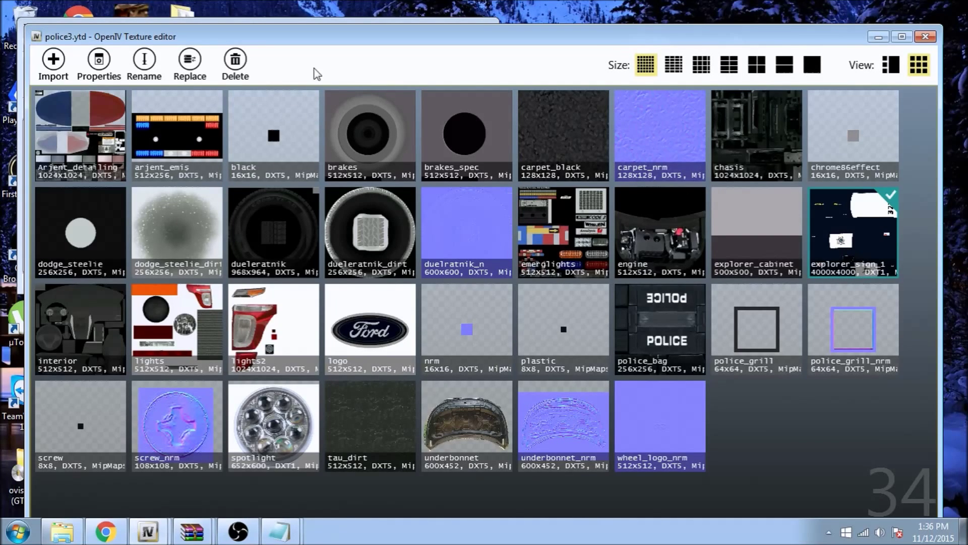
click(197, 63)
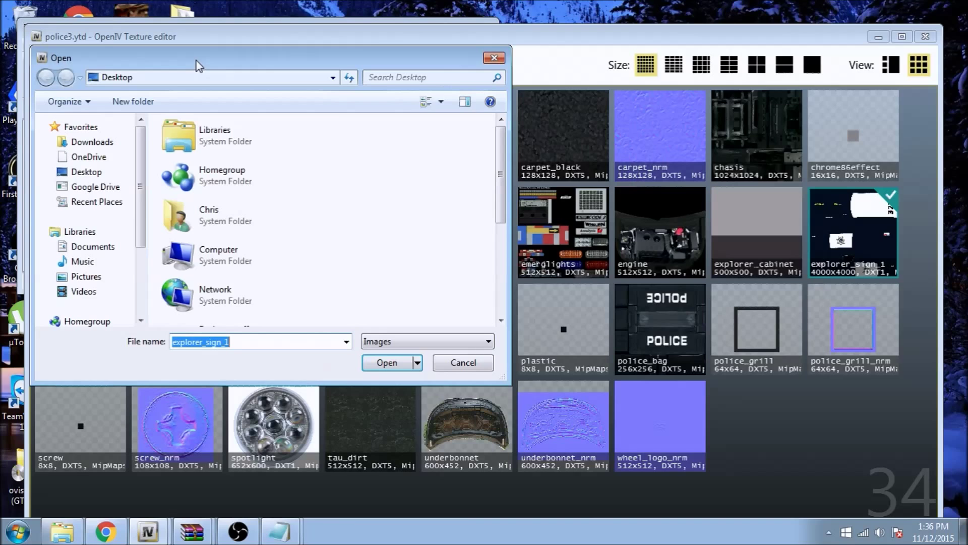
click(427, 151)
scroll(403, 187, down, 3)
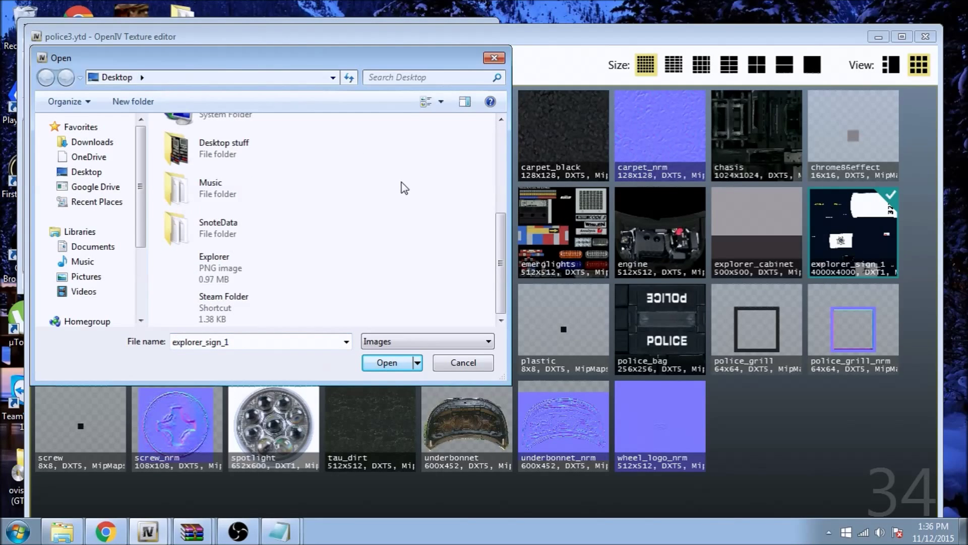
click(252, 267)
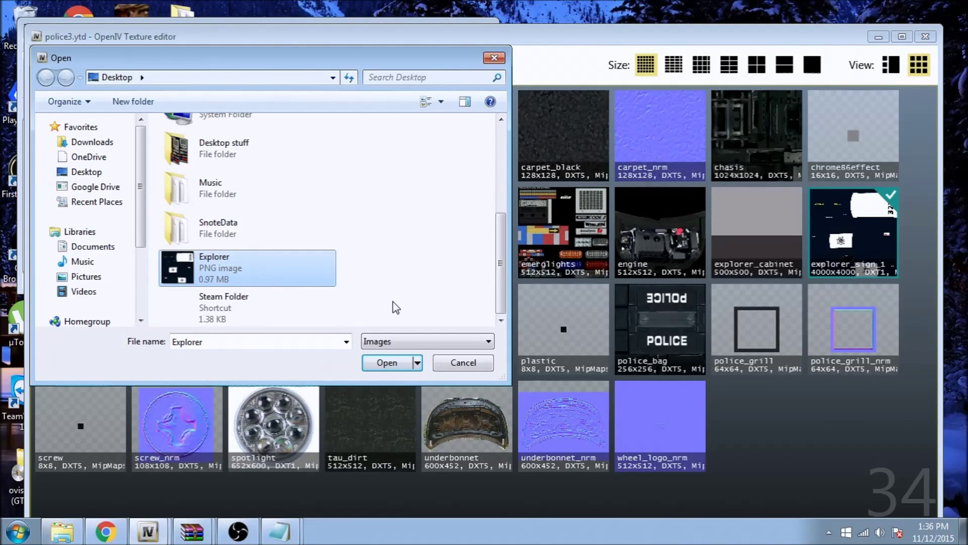
click(387, 363)
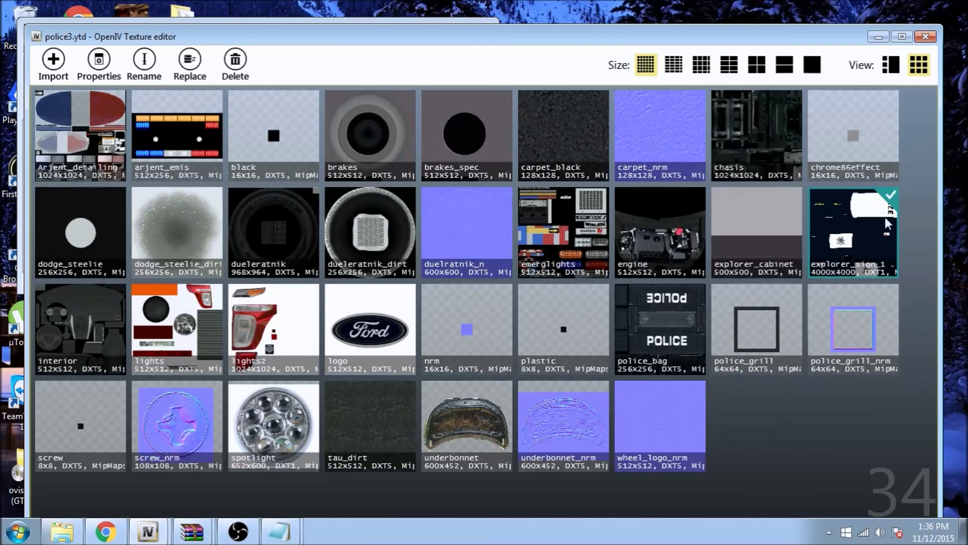
key(Escape)
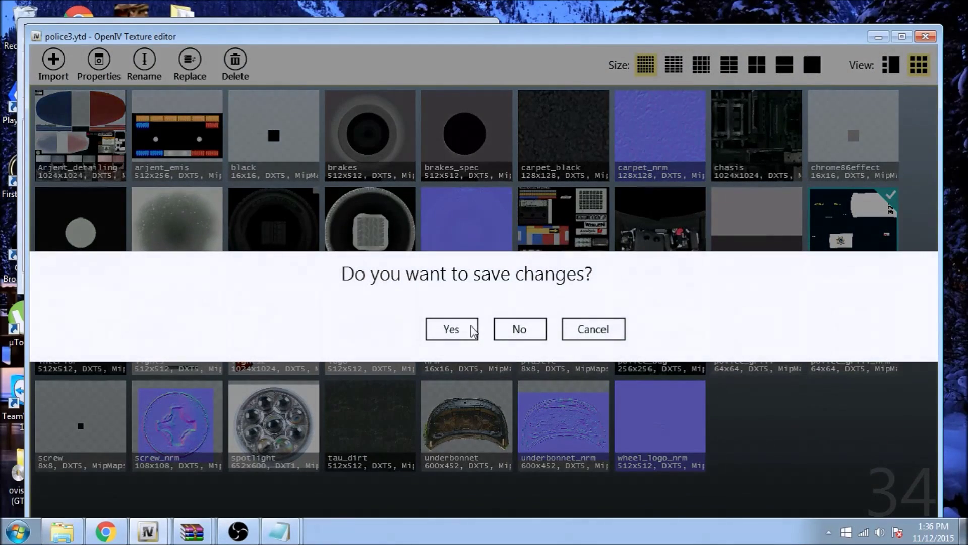
click(452, 323)
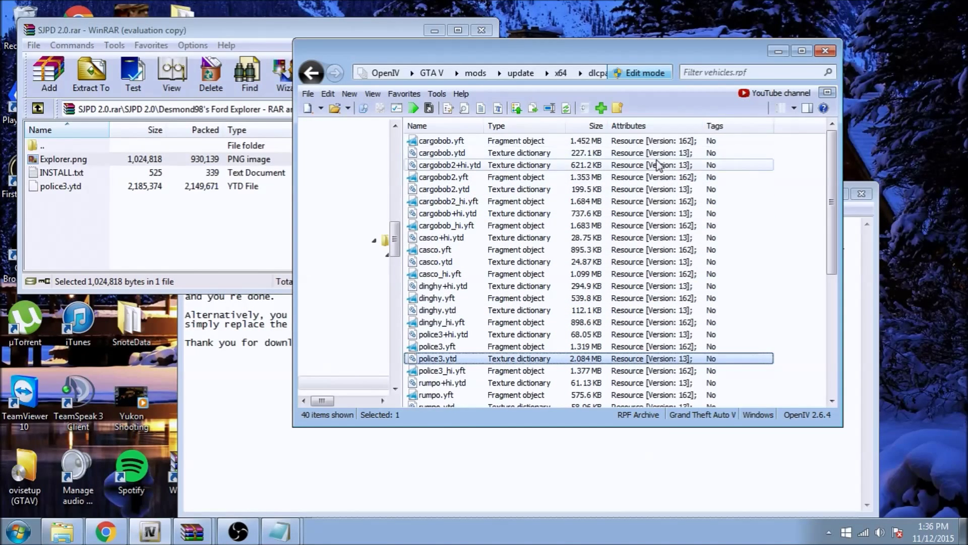
Close the SJPD 2.0 archive and launch Grand Theft Auto V from OpenIV
click(233, 191)
click(477, 16)
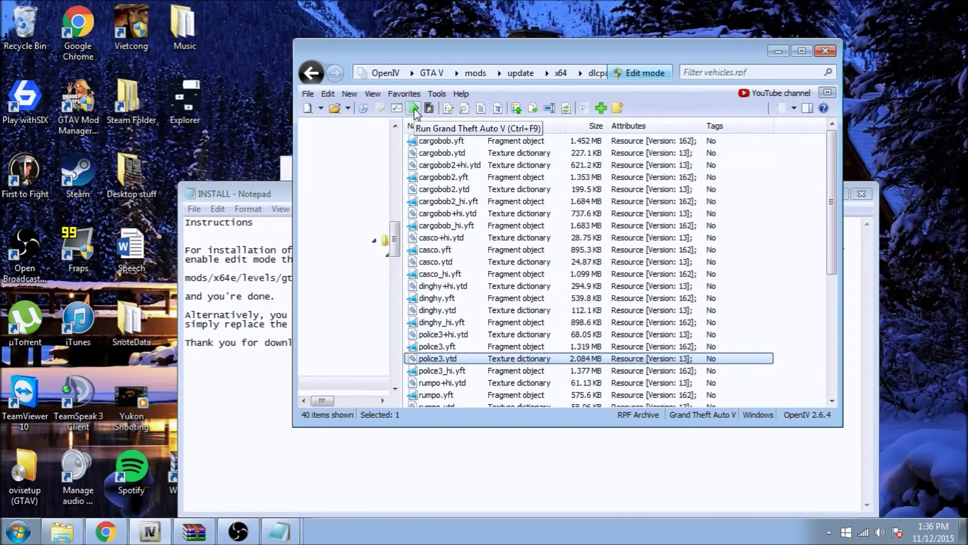
click(414, 109)
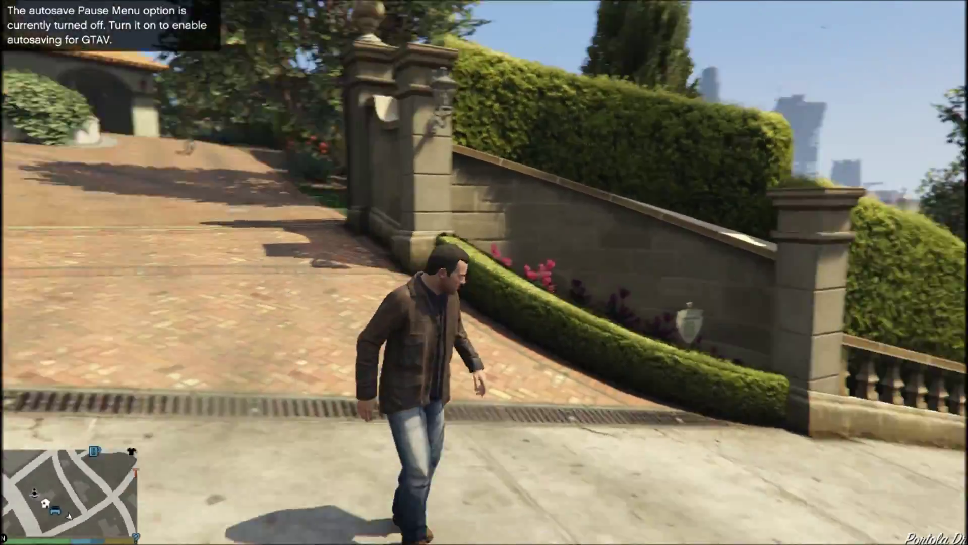
Walk the character out to the road, open the trainer, and go to the Emergency category of Vehicle Spawning
key(w)
key(w)
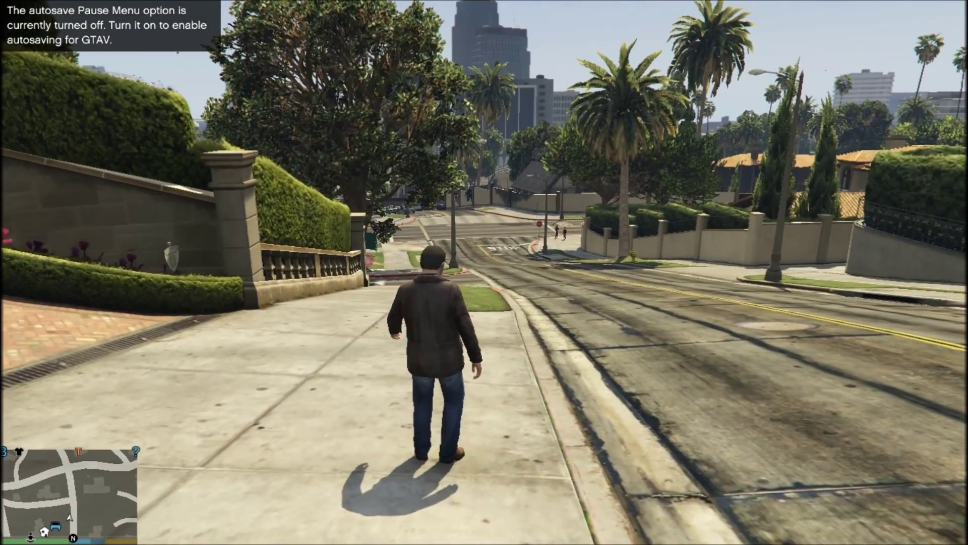
key(F4)
key(Down)
key(Down)
key(Down)
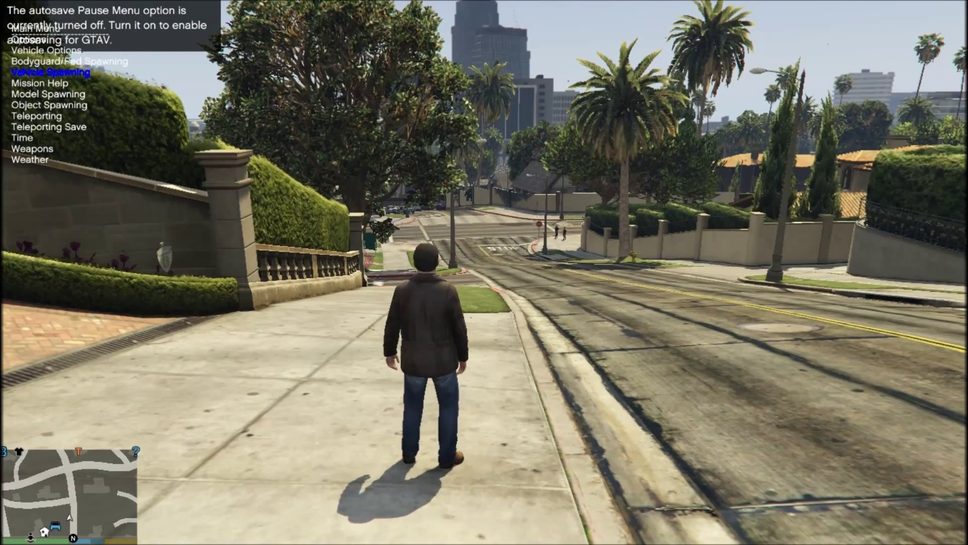
key(Return)
key(Down)
key(Down)
key(Down)
key(Down)
key(Down)
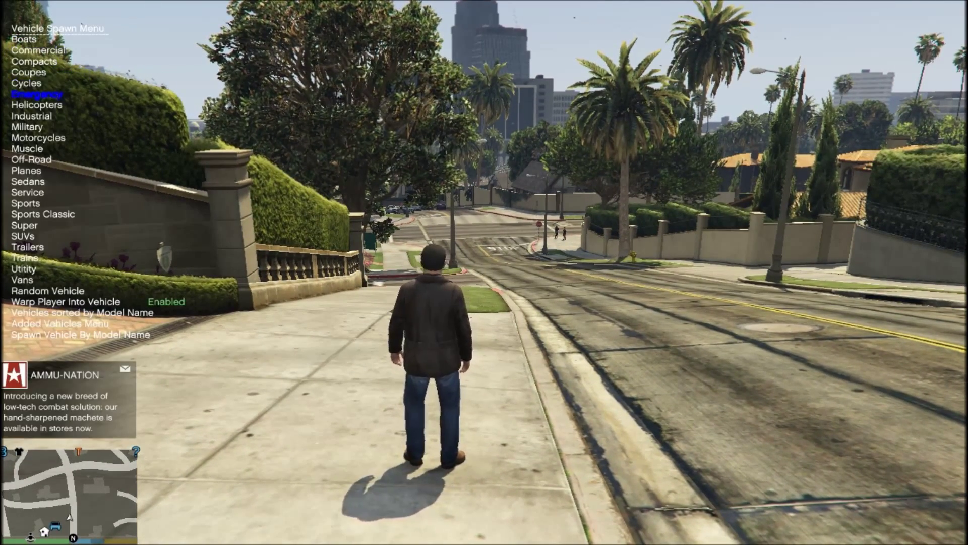
key(Return)
Spawn the Police Cruiser and Police Cruiser (2) to check their San Jose Police textures, with the emergency lights on
key(Down)
key(Down)
key(Down)
key(Down)
key(Down)
key(Down)
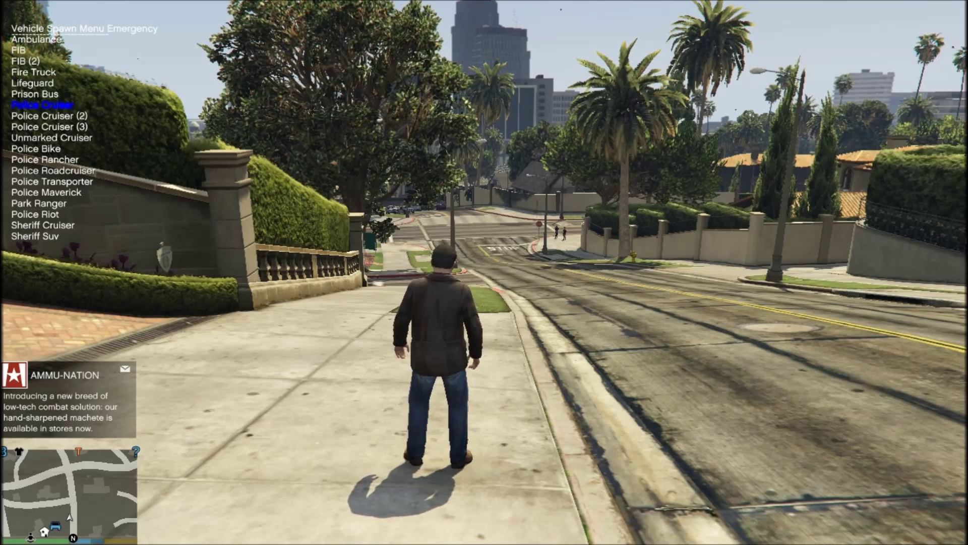
key(Return)
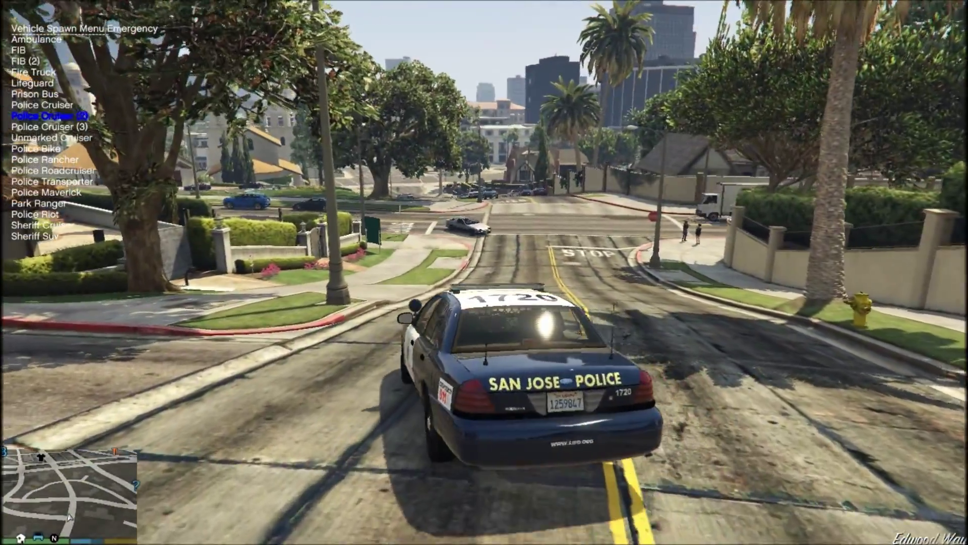
key(e)
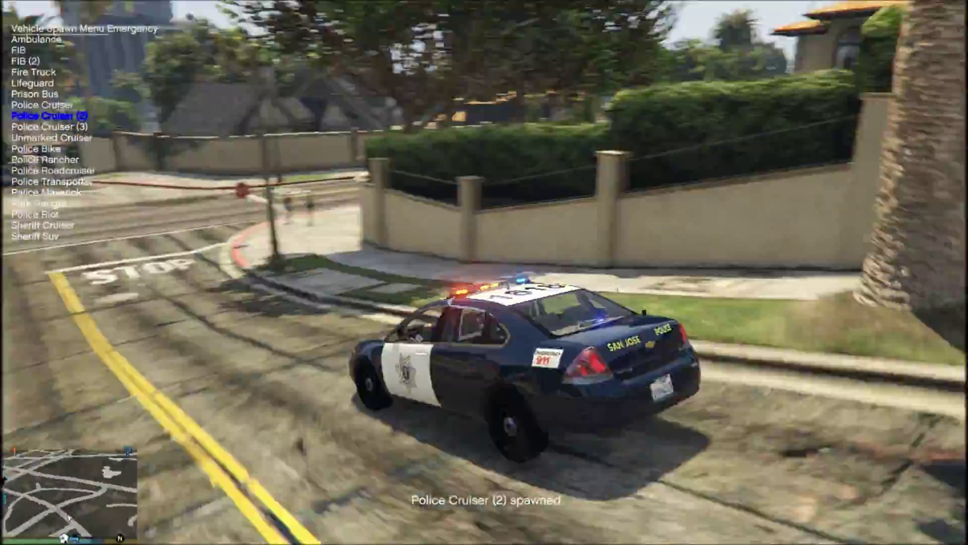
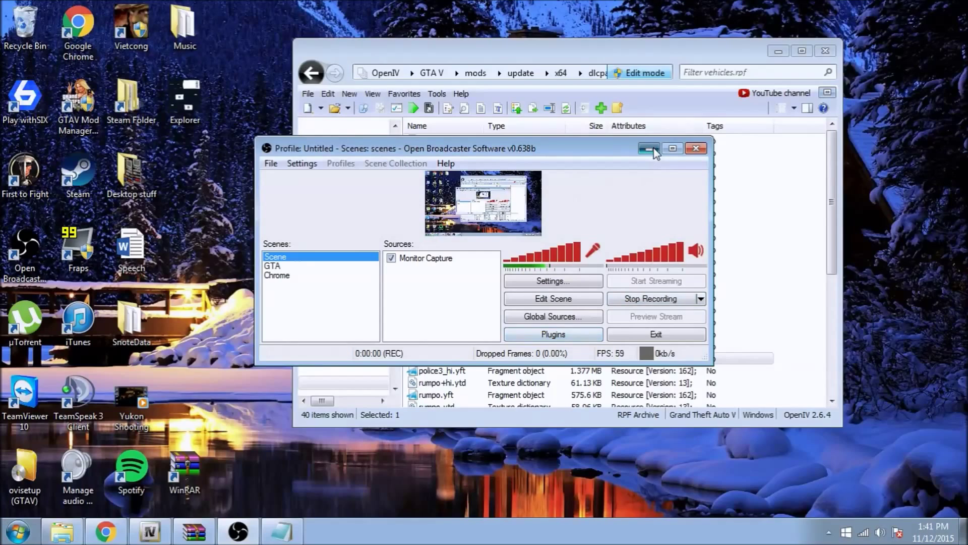
Minimize the recording software, switch to the SJPD uniforms 2.2 archive in WinRAR, and open its SJPD uniforms 2.2 folder
click(654, 151)
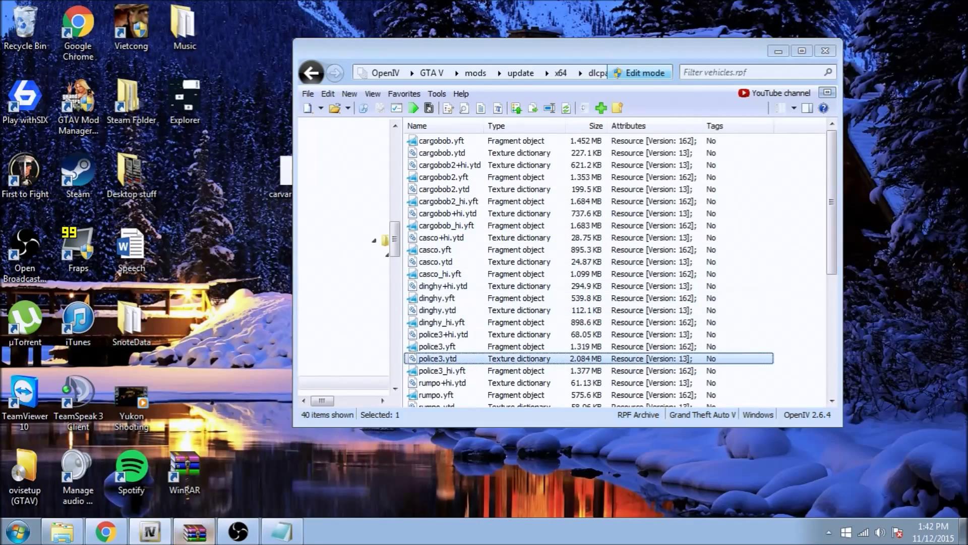
click(194, 531)
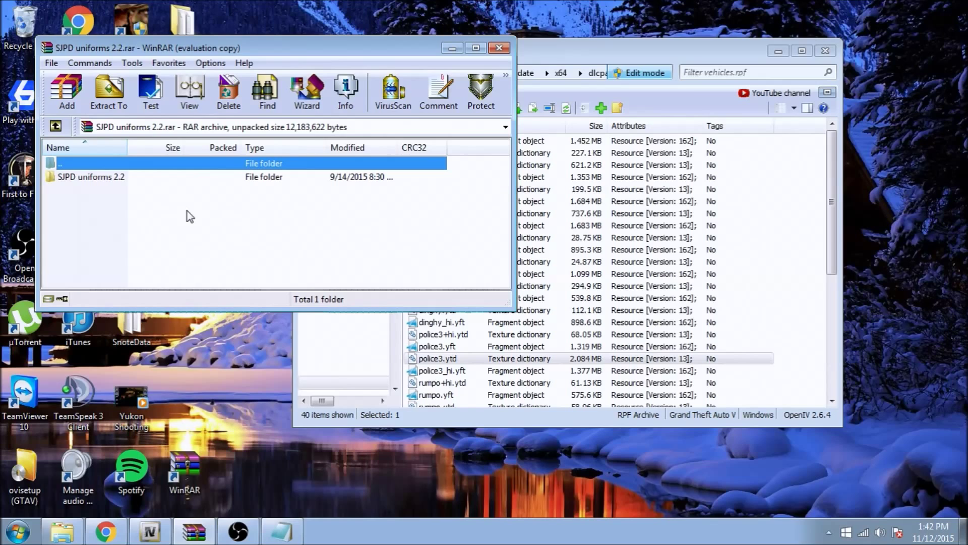
double_click(105, 177)
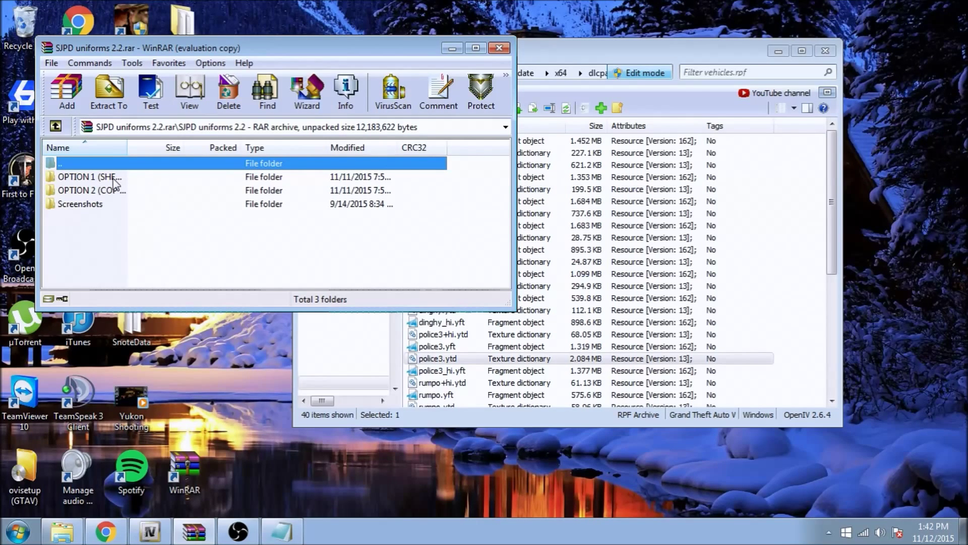
click(115, 178)
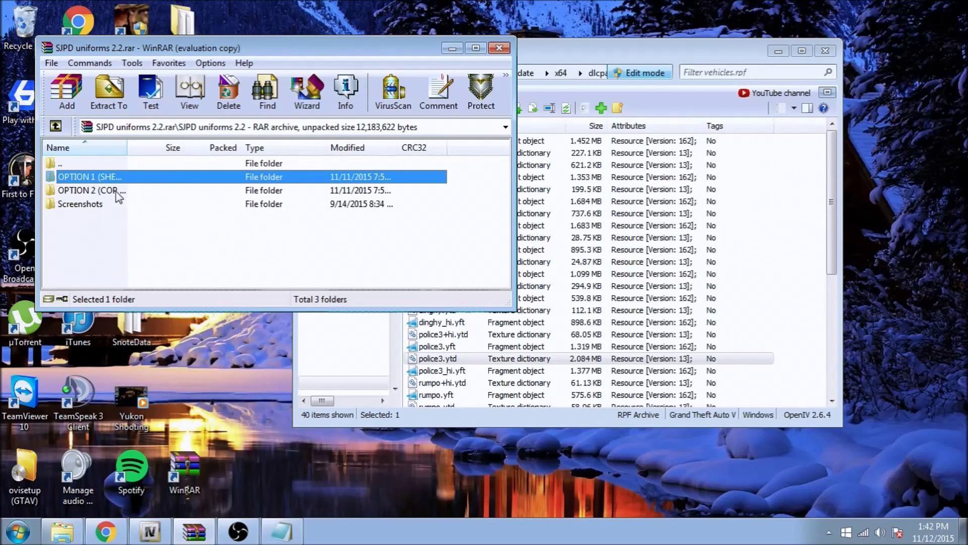
click(123, 231)
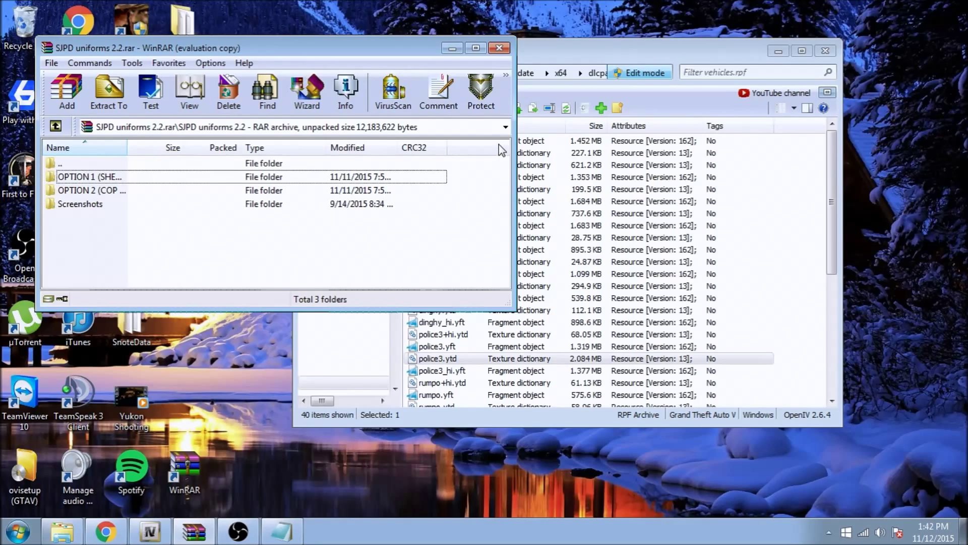
Open the OPTION 1 (SHERIFF TO COP) folder in the SJPD uniforms 2.2 archive and read its INSTALL README
drag(616, 53, 637, 56)
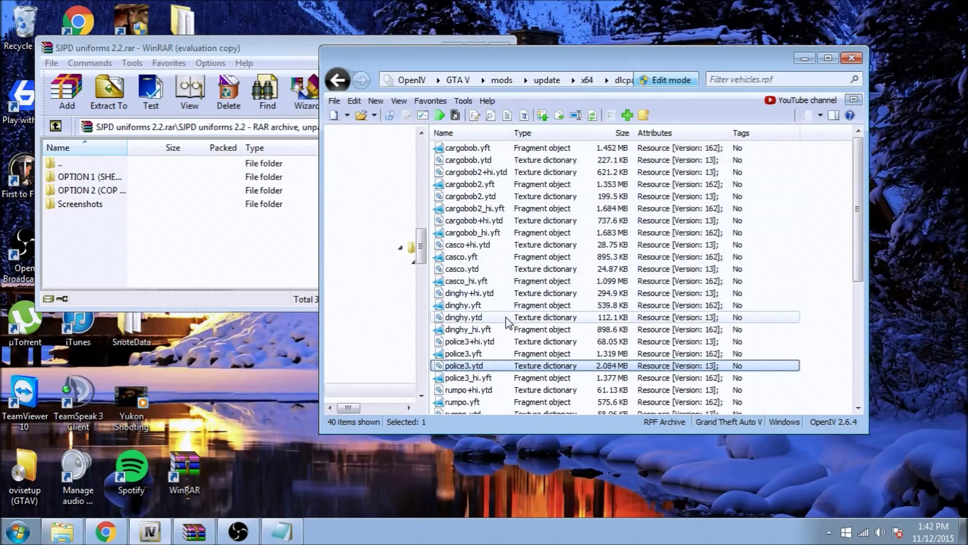
double_click(82, 162)
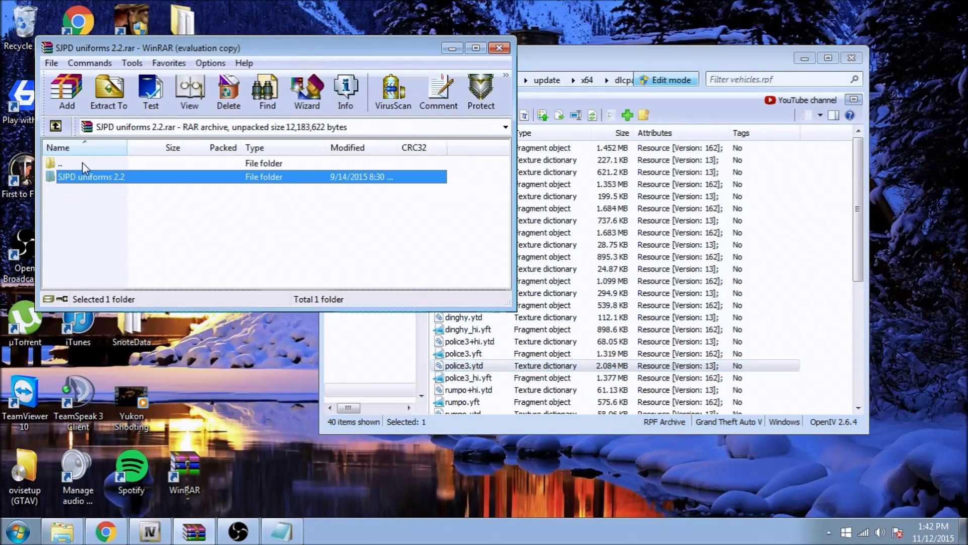
double_click(88, 178)
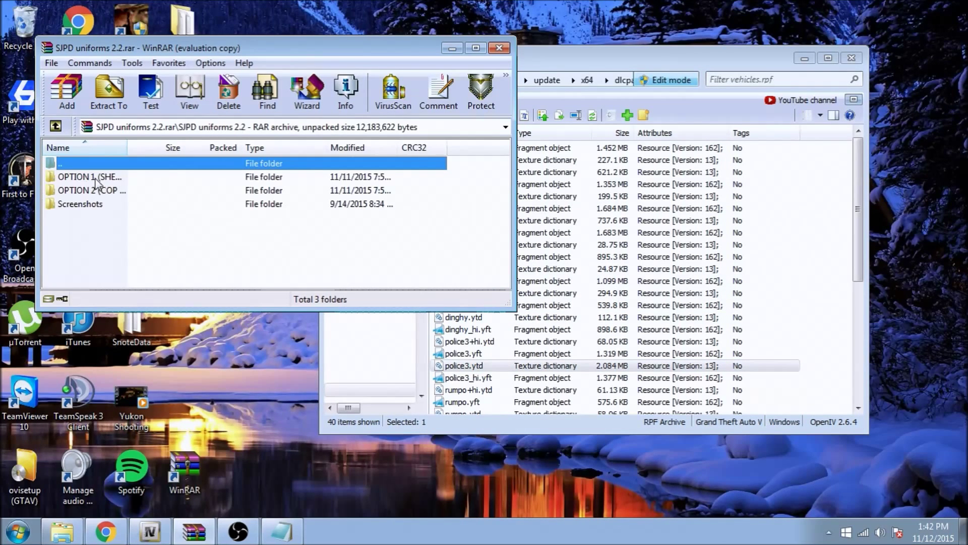
double_click(97, 178)
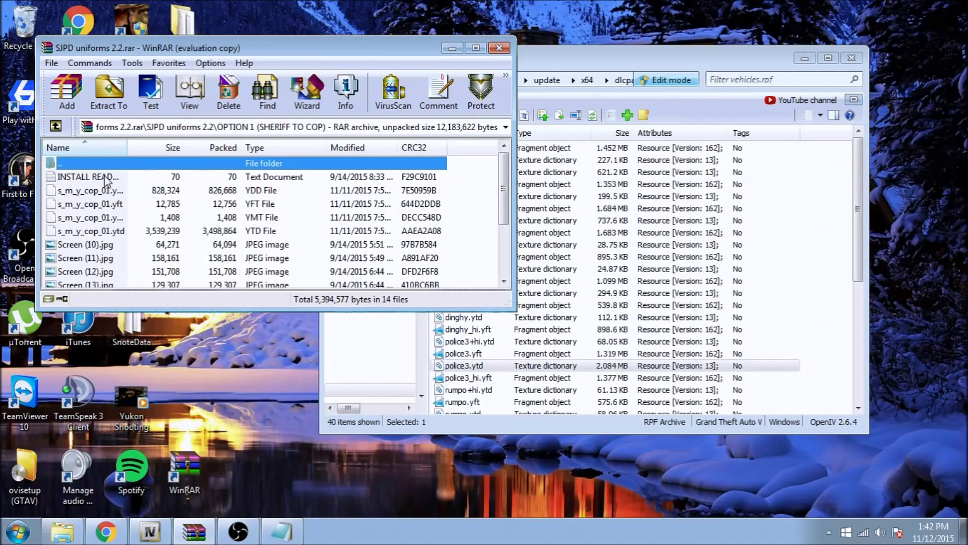
scroll(103, 202, down, 1)
scroll(96, 187, up, 1)
double_click(95, 178)
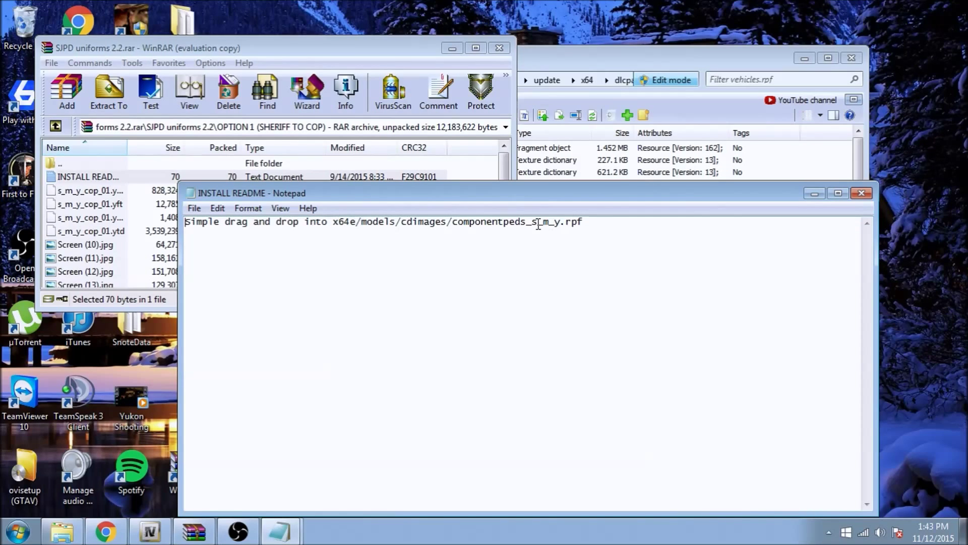
In OpenIV, go to the mods folder and open x64e.rpf/models/cdimages/componentpeds_s_m_y.rpf
click(603, 58)
click(501, 80)
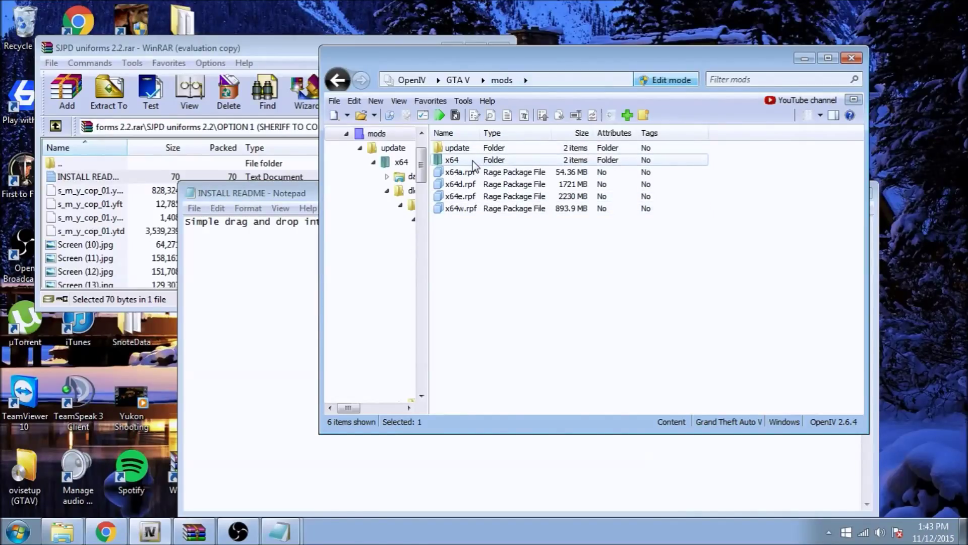
double_click(465, 198)
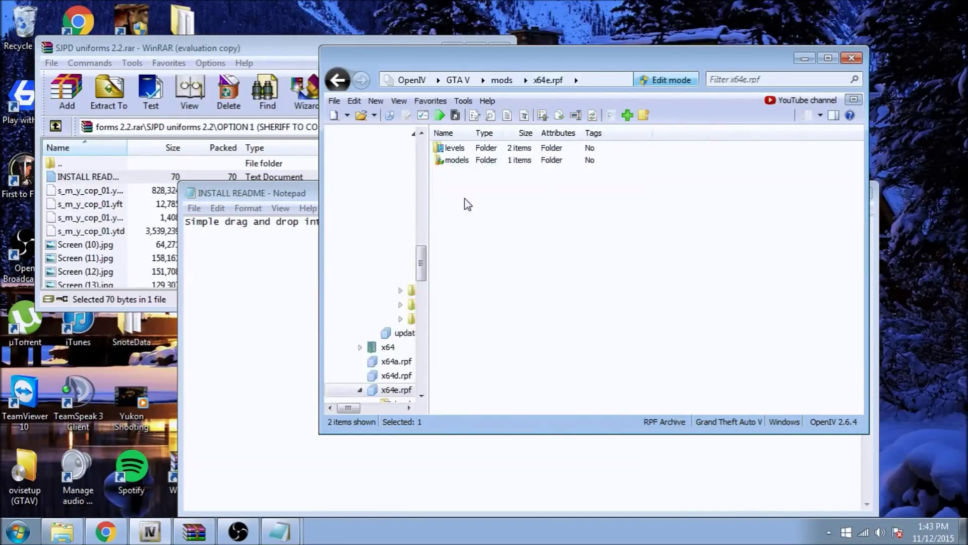
double_click(465, 161)
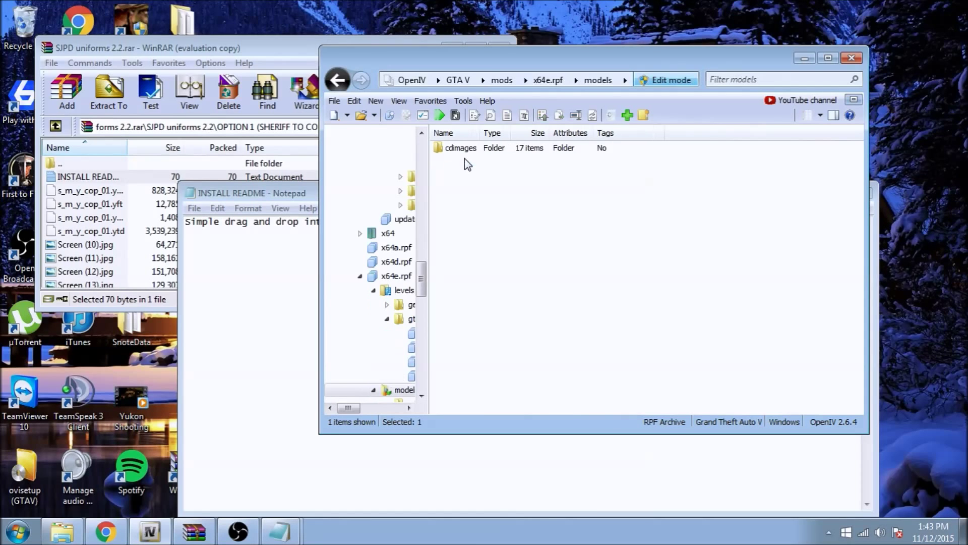
double_click(467, 152)
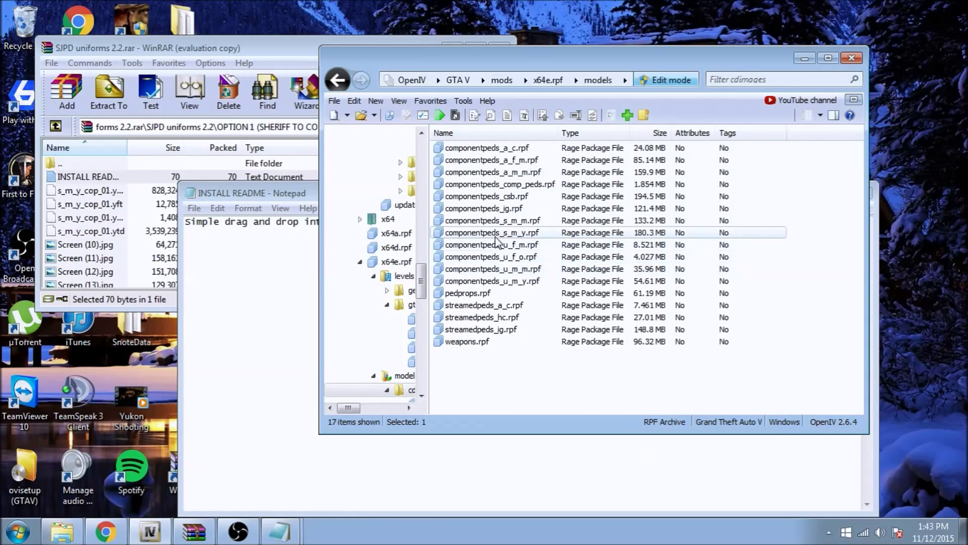
double_click(514, 237)
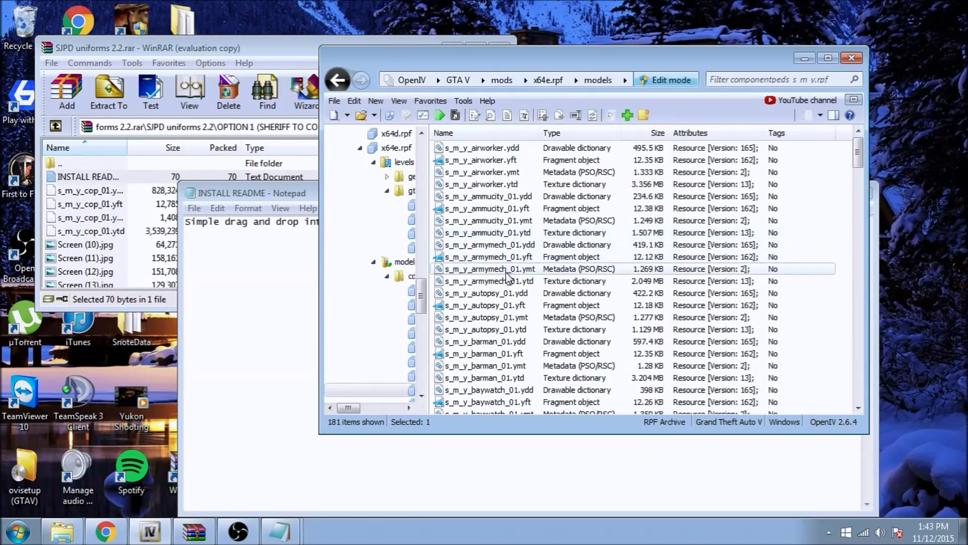
Replace the s_m_y_cop_01 .ydd, .yft, .ymt and .ytd files in componentpeds_s_m_y.rpf with the ones from the OPTION 1 folder
scroll(519, 241, down, 15)
scroll(514, 282, down, 3)
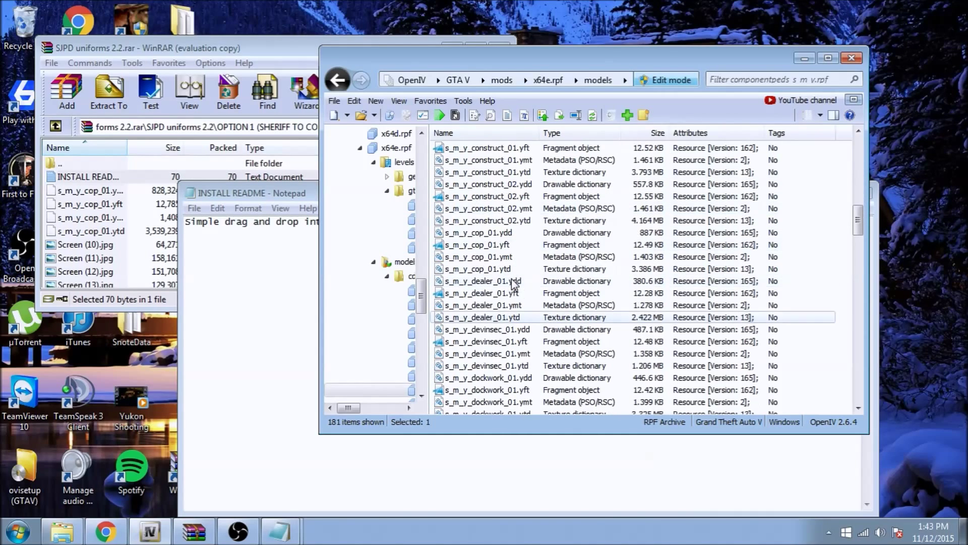
click(494, 233)
shift+click(497, 269)
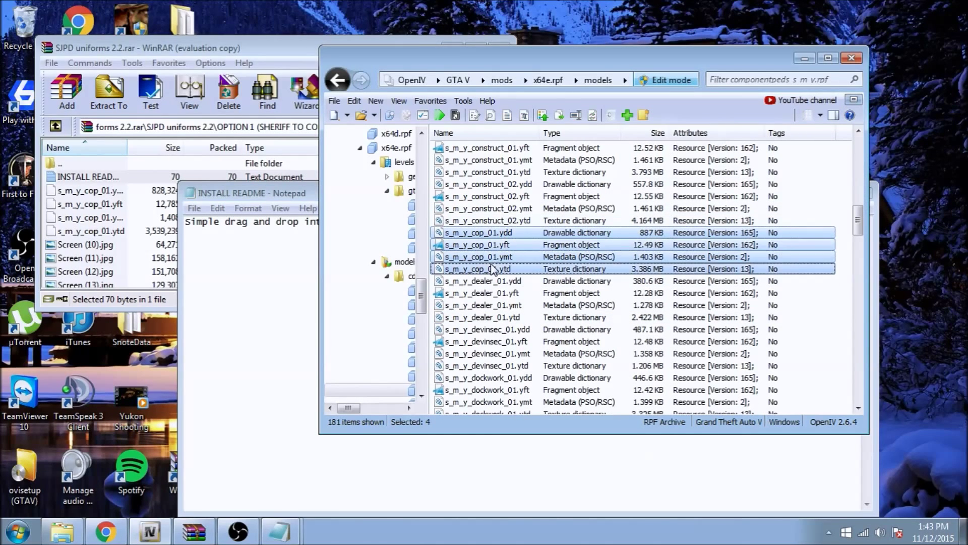
click(539, 294)
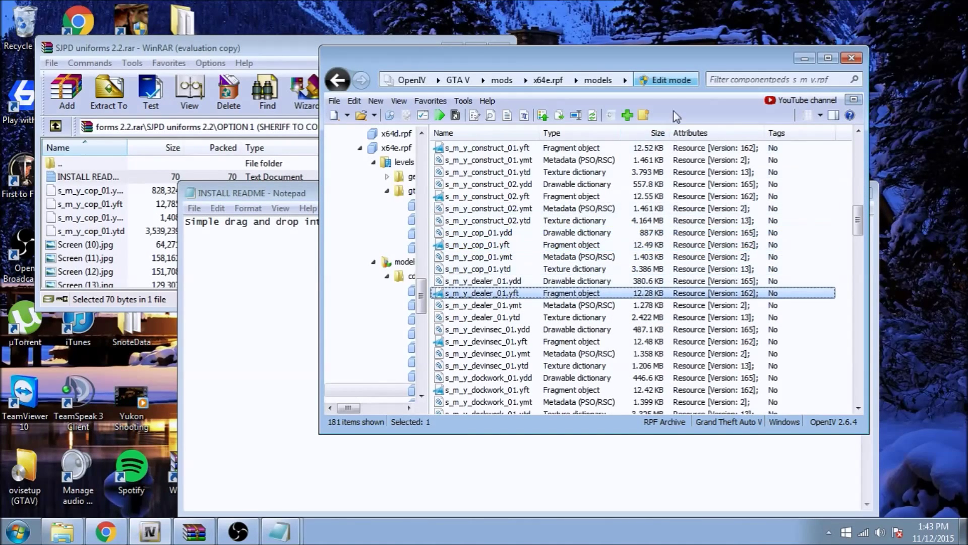
click(242, 50)
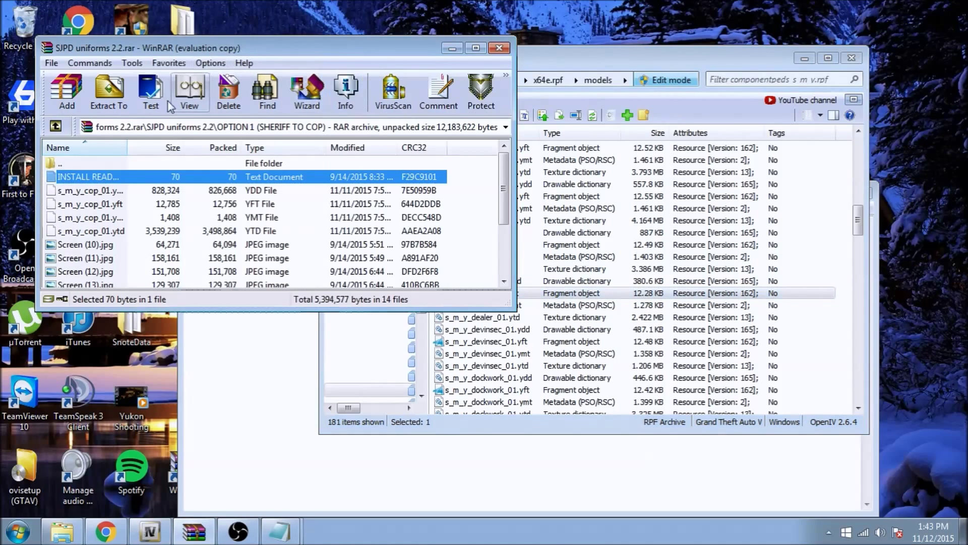
click(81, 191)
shift+click(99, 232)
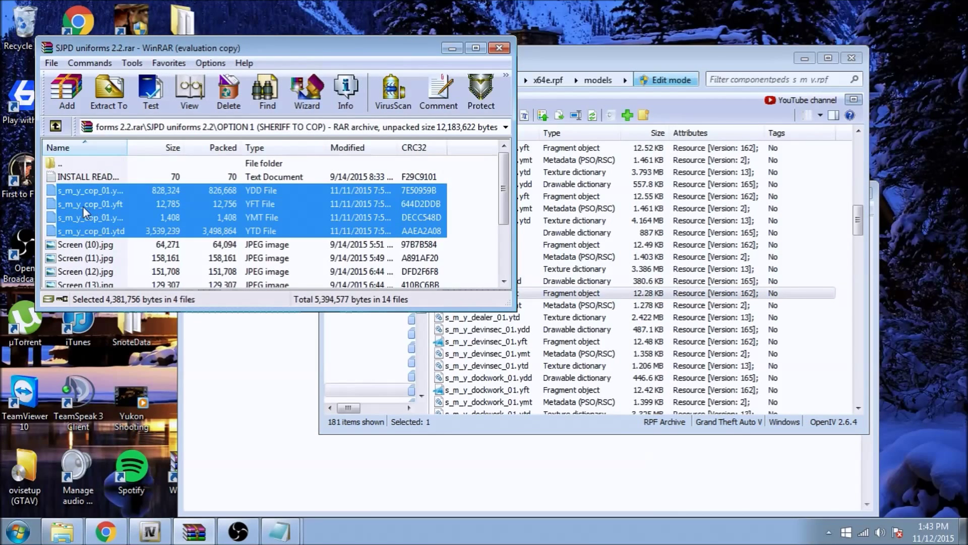
drag(287, 249, 597, 278)
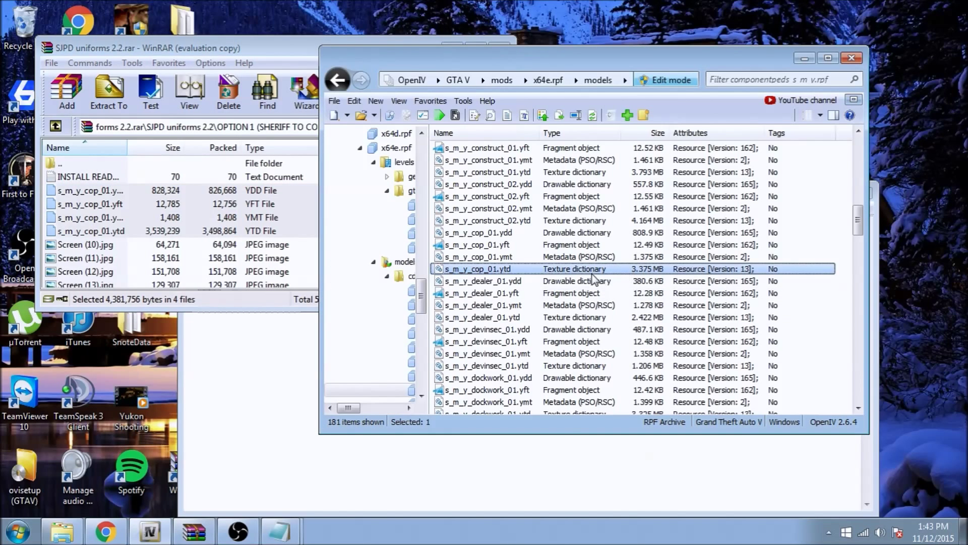
Preview s_m_y_cop_01.ydd in the model viewer with head_000_r, lowr_000_u, task_000_u, task_001_u and uppr_000_u shown
click(500, 235)
double_click(500, 237)
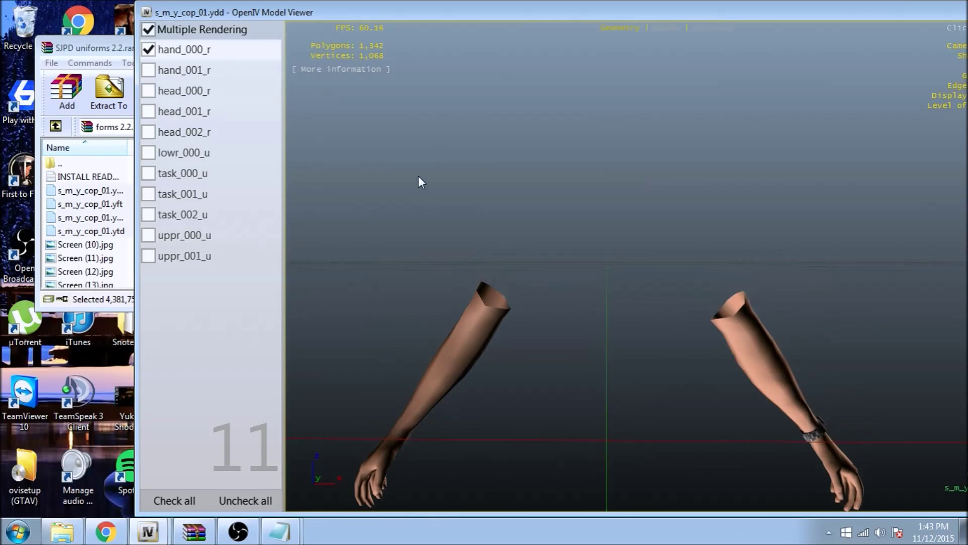
click(148, 91)
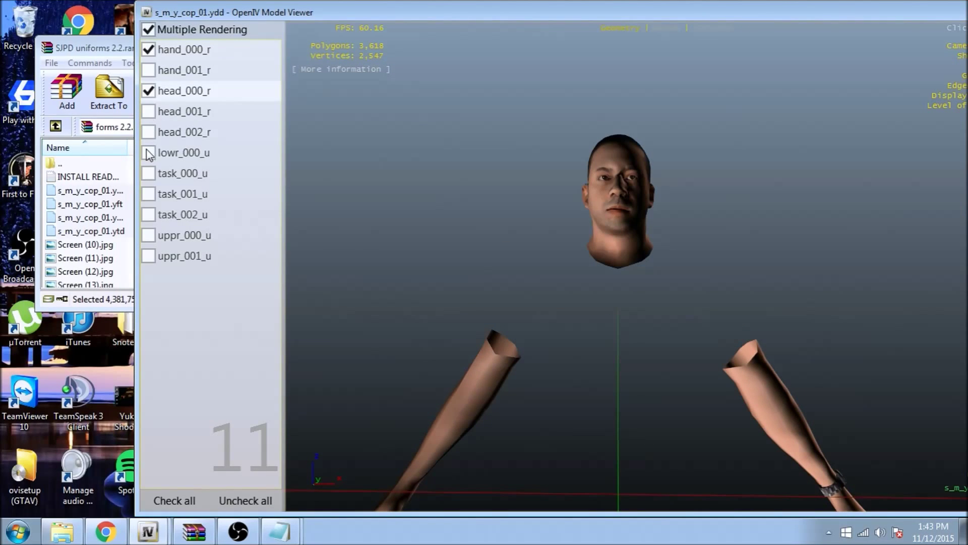
click(148, 153)
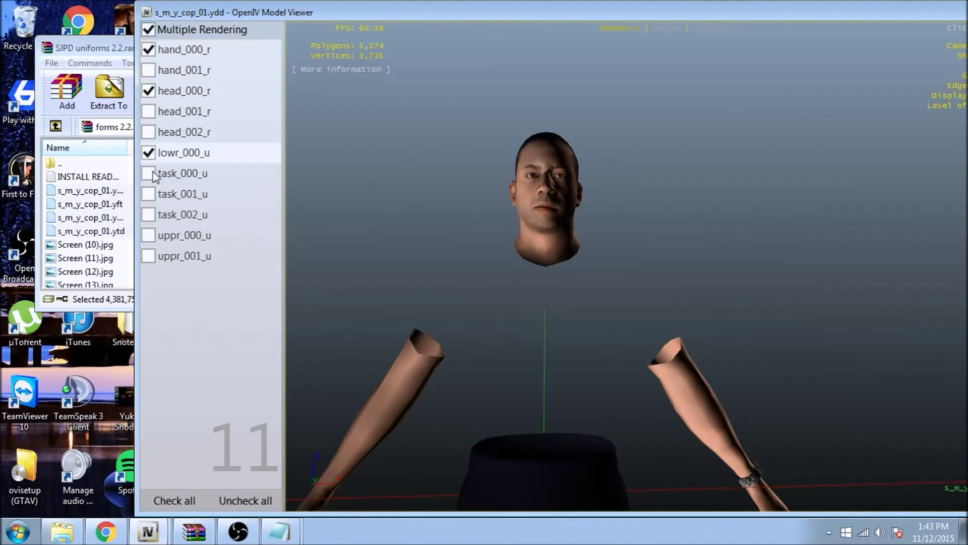
click(149, 174)
click(151, 195)
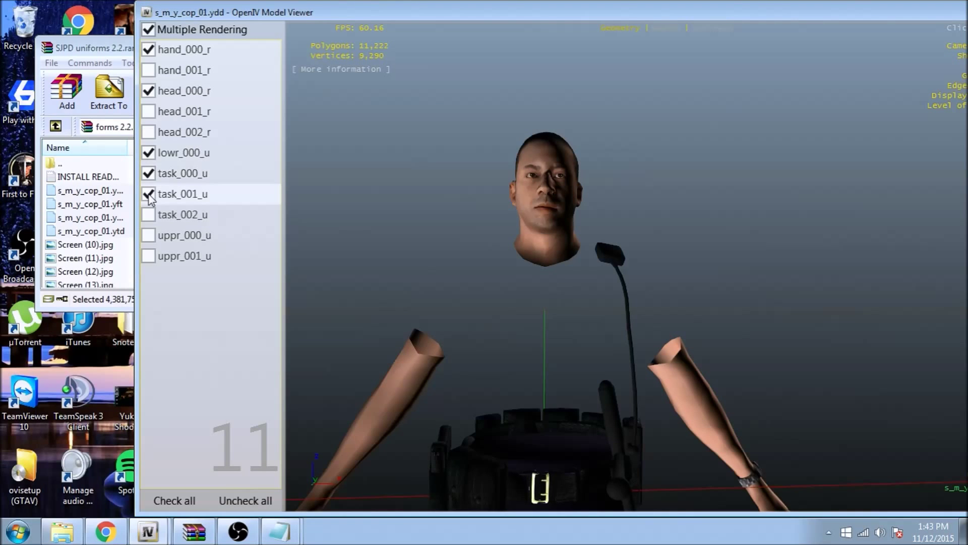
click(149, 236)
drag(504, 337, 404, 358)
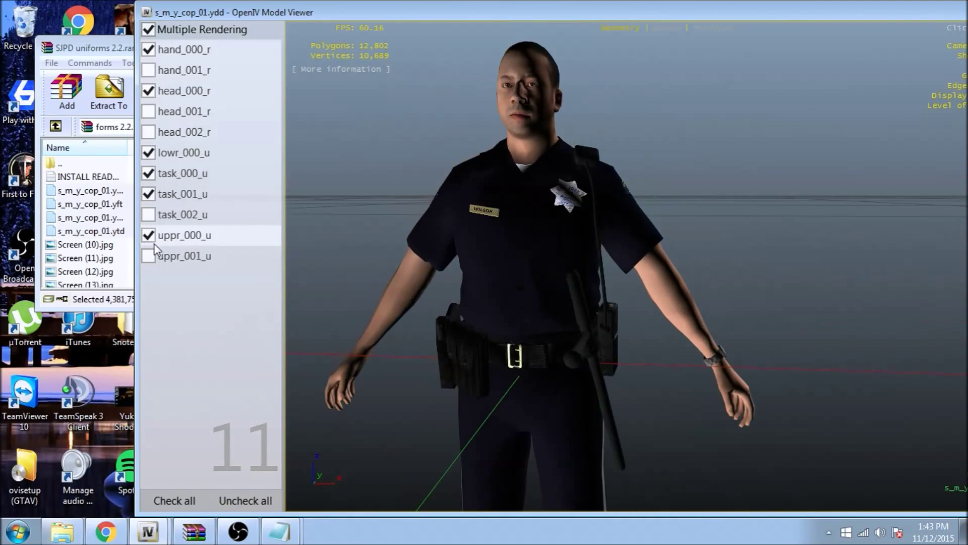
Swap uppr_000_u for uppr_001_u to inspect the other uniform top from different angles, and close the model viewer
click(148, 235)
click(148, 256)
scroll(455, 317, down, 3)
drag(455, 316, 385, 335)
scroll(385, 335, up, 2)
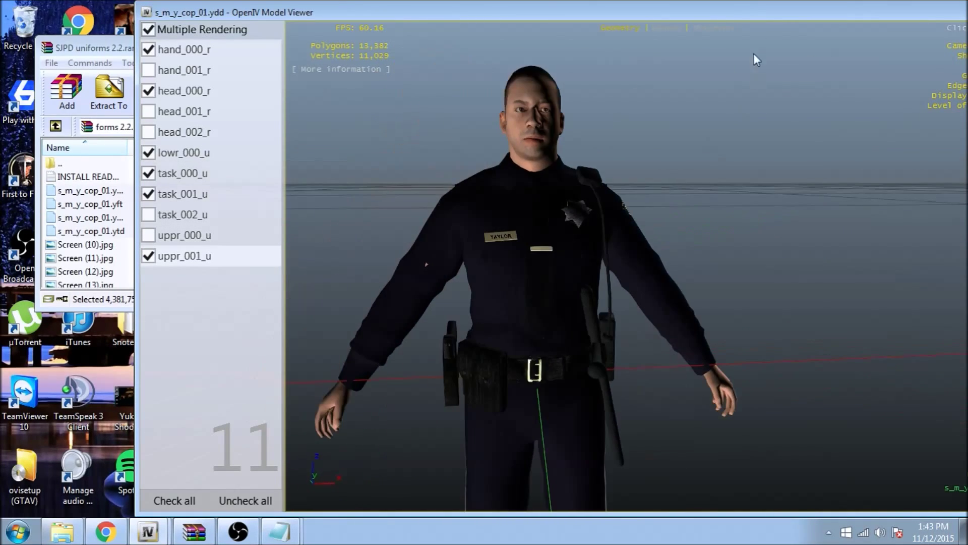
double_click(752, 10)
click(957, 5)
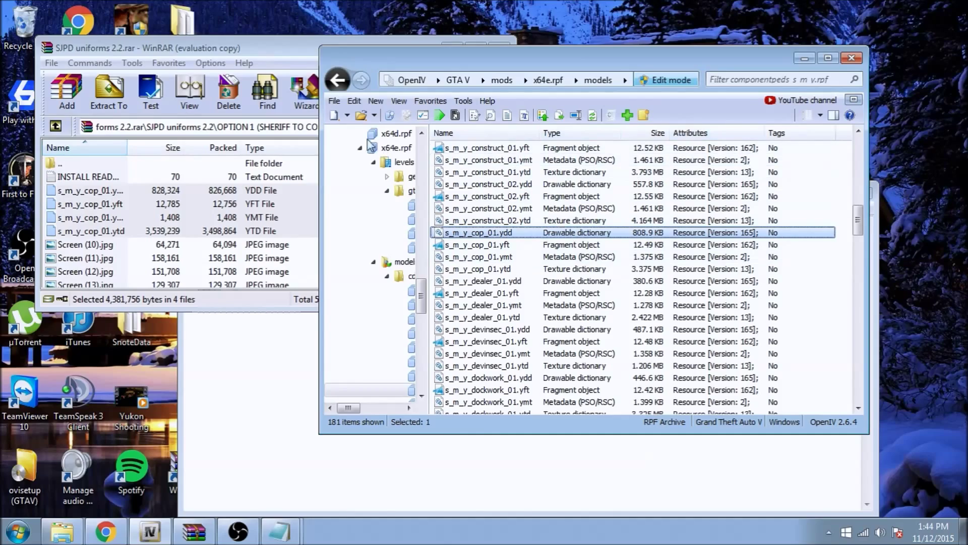
Close the SJPD uniforms 2.2 archive and reposition the OpenIV window on the desktop
click(282, 50)
click(500, 47)
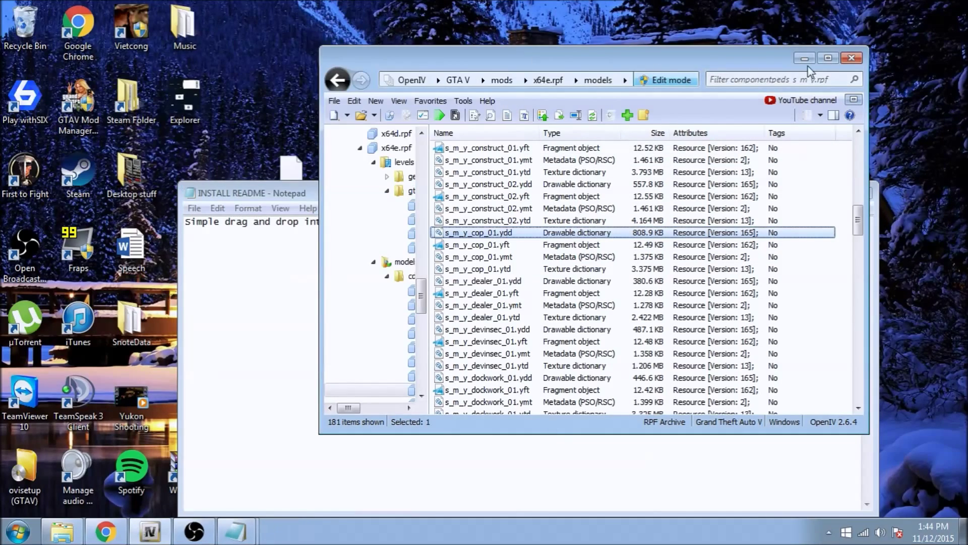
drag(749, 59, 659, 74)
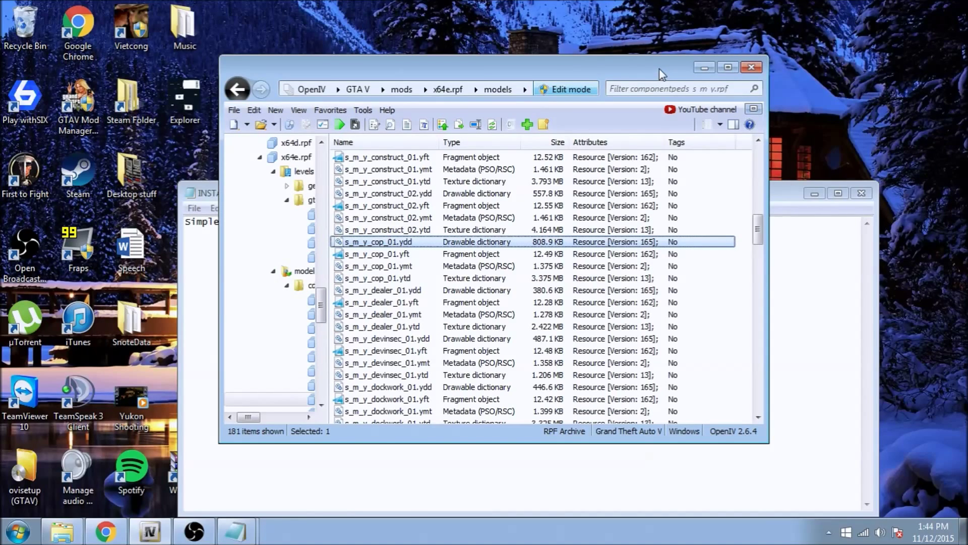